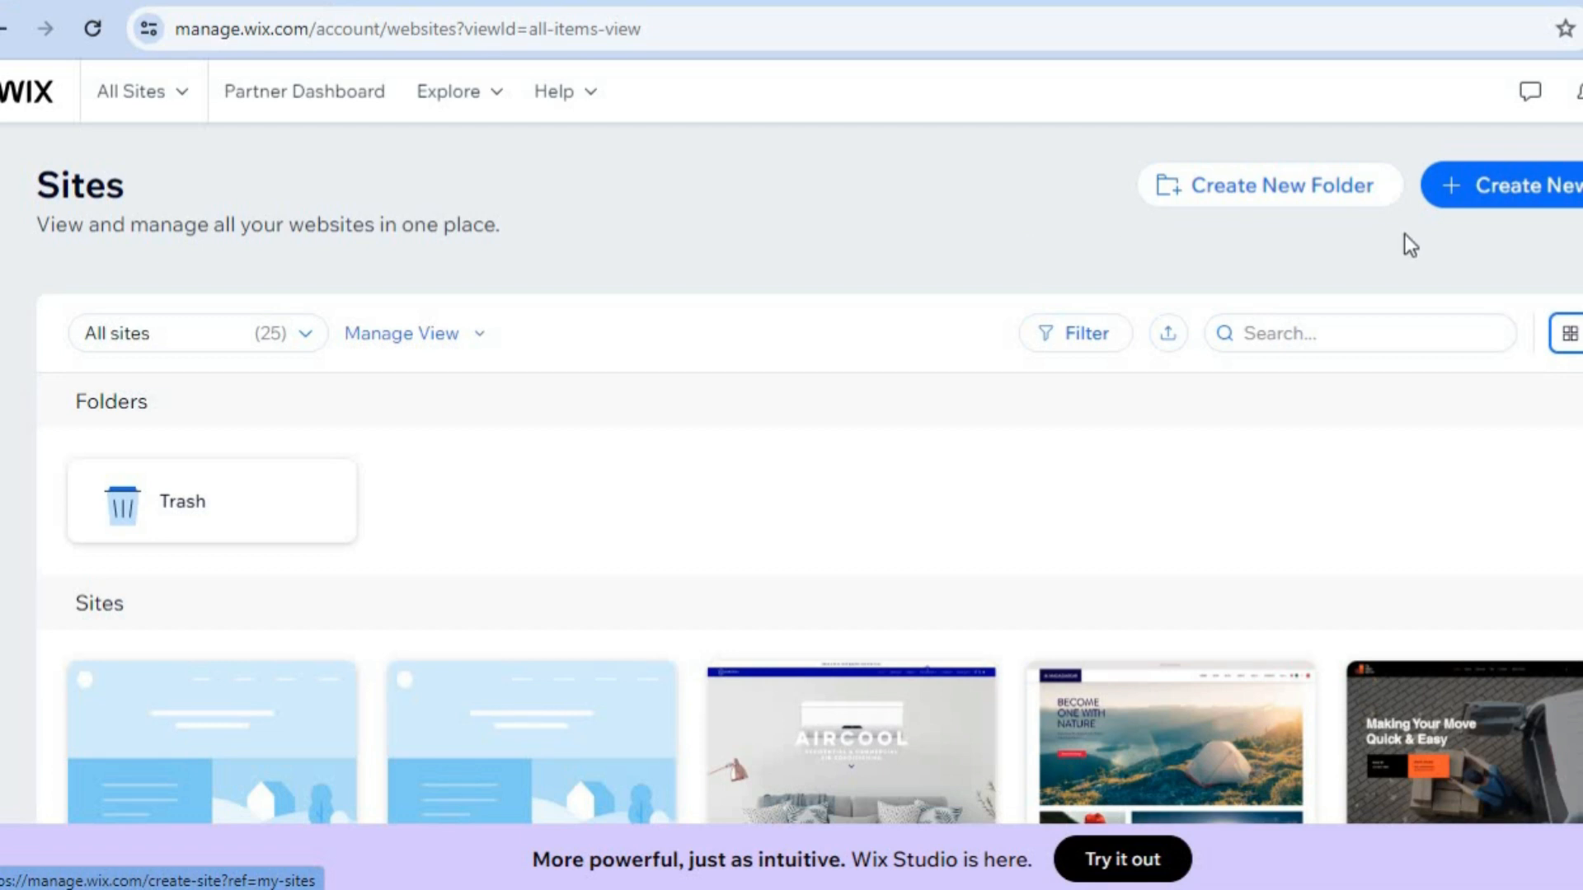
Start a new site on the Wix Editor and choose to set it up without AI.
{"action": "left_click", "coordinate": [1477, 195]}
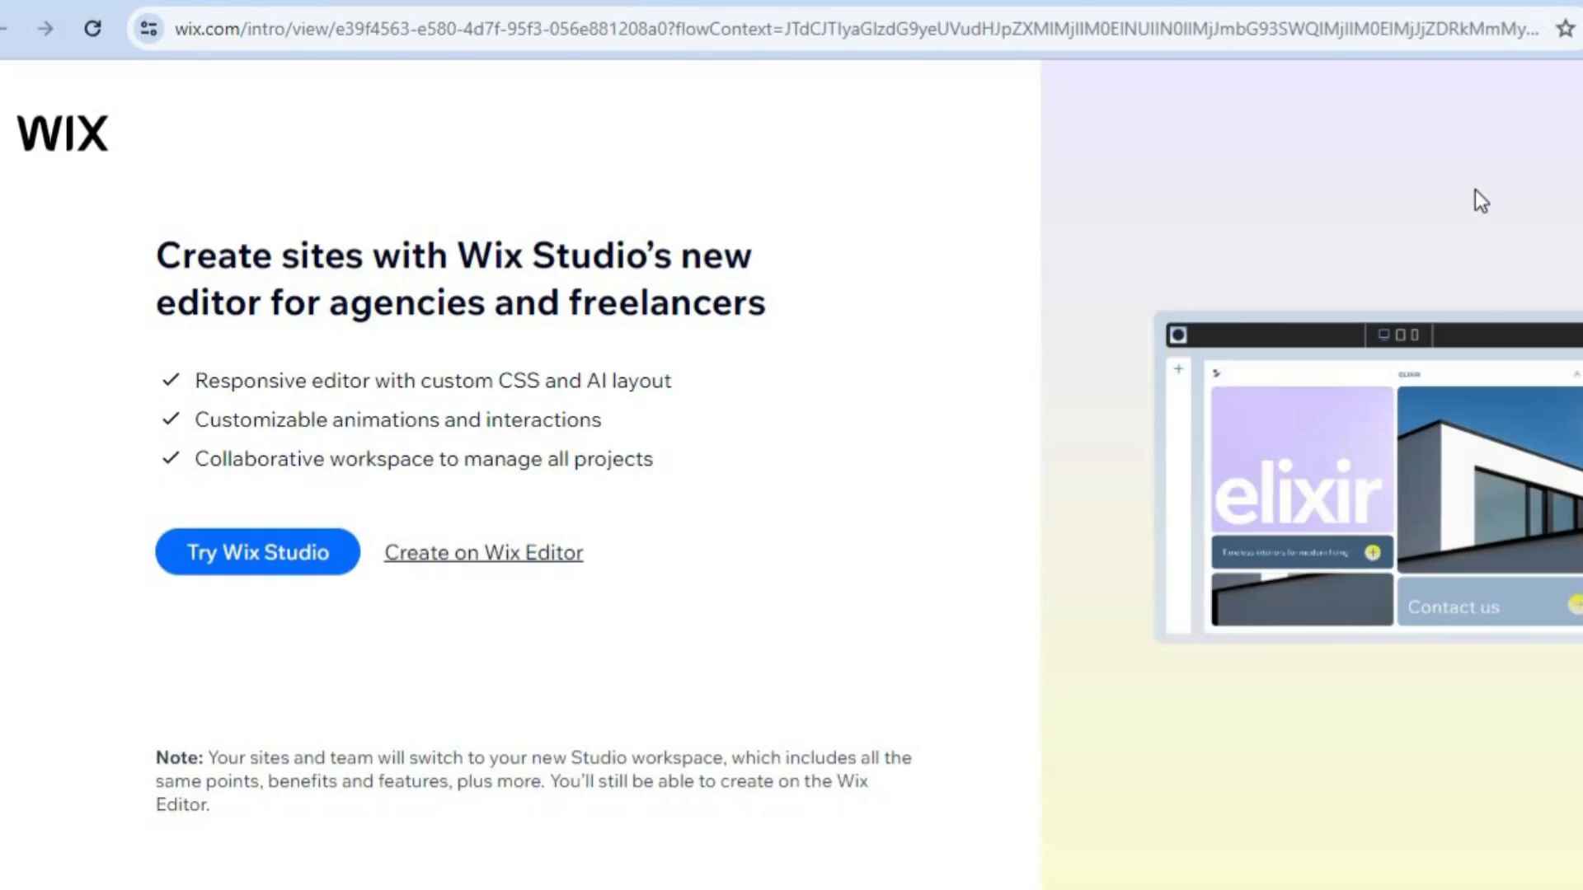
{"action": "left_click", "coordinate": [527, 563]}
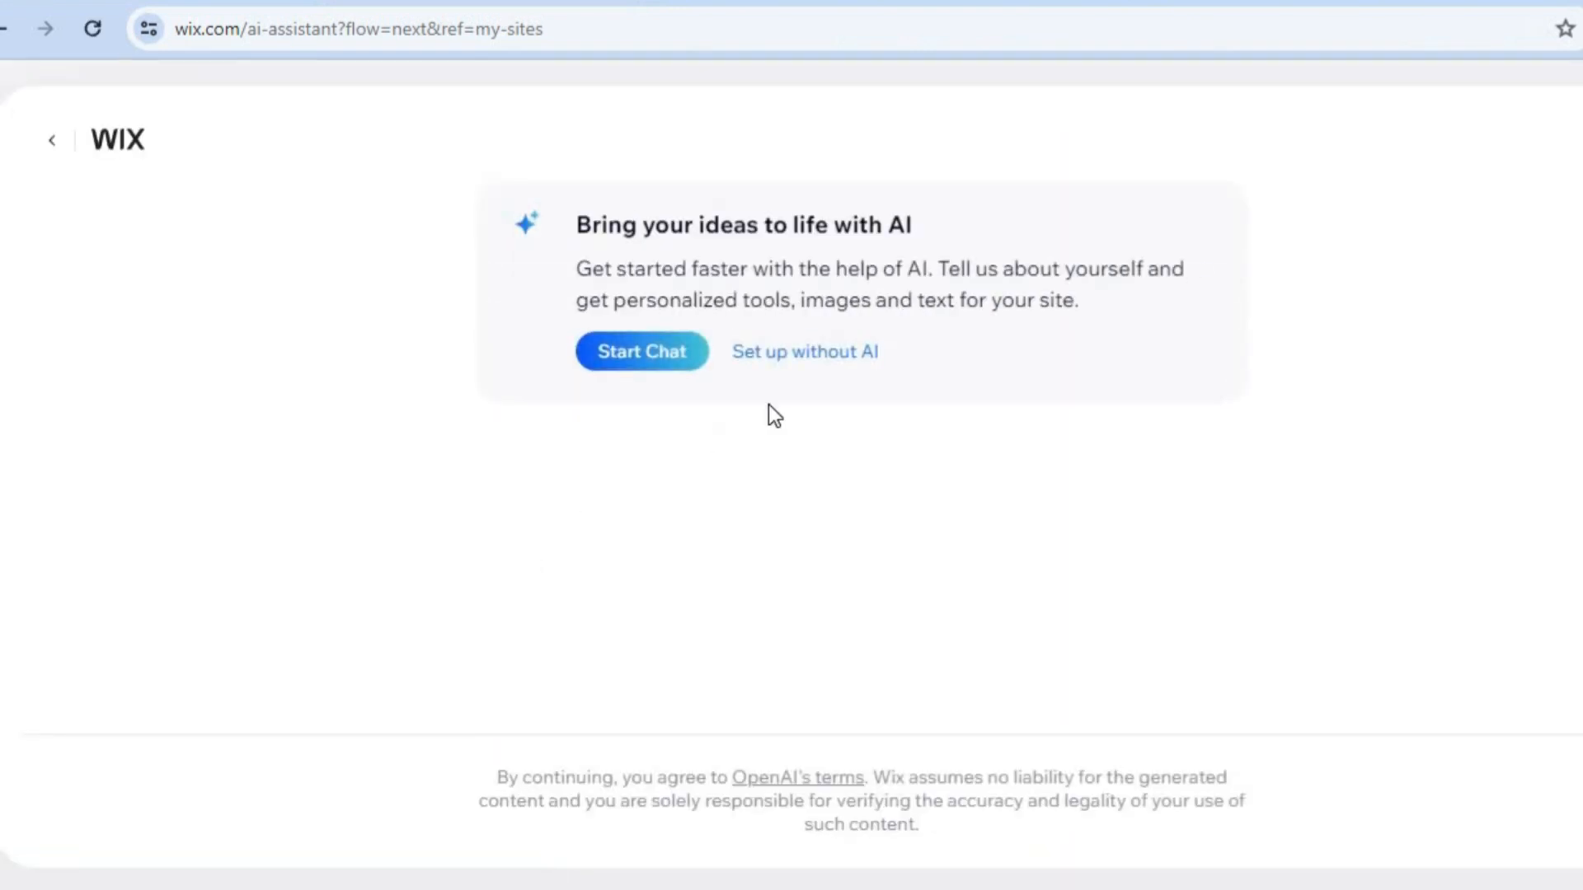
{"action": "left_click", "coordinate": [794, 360]}
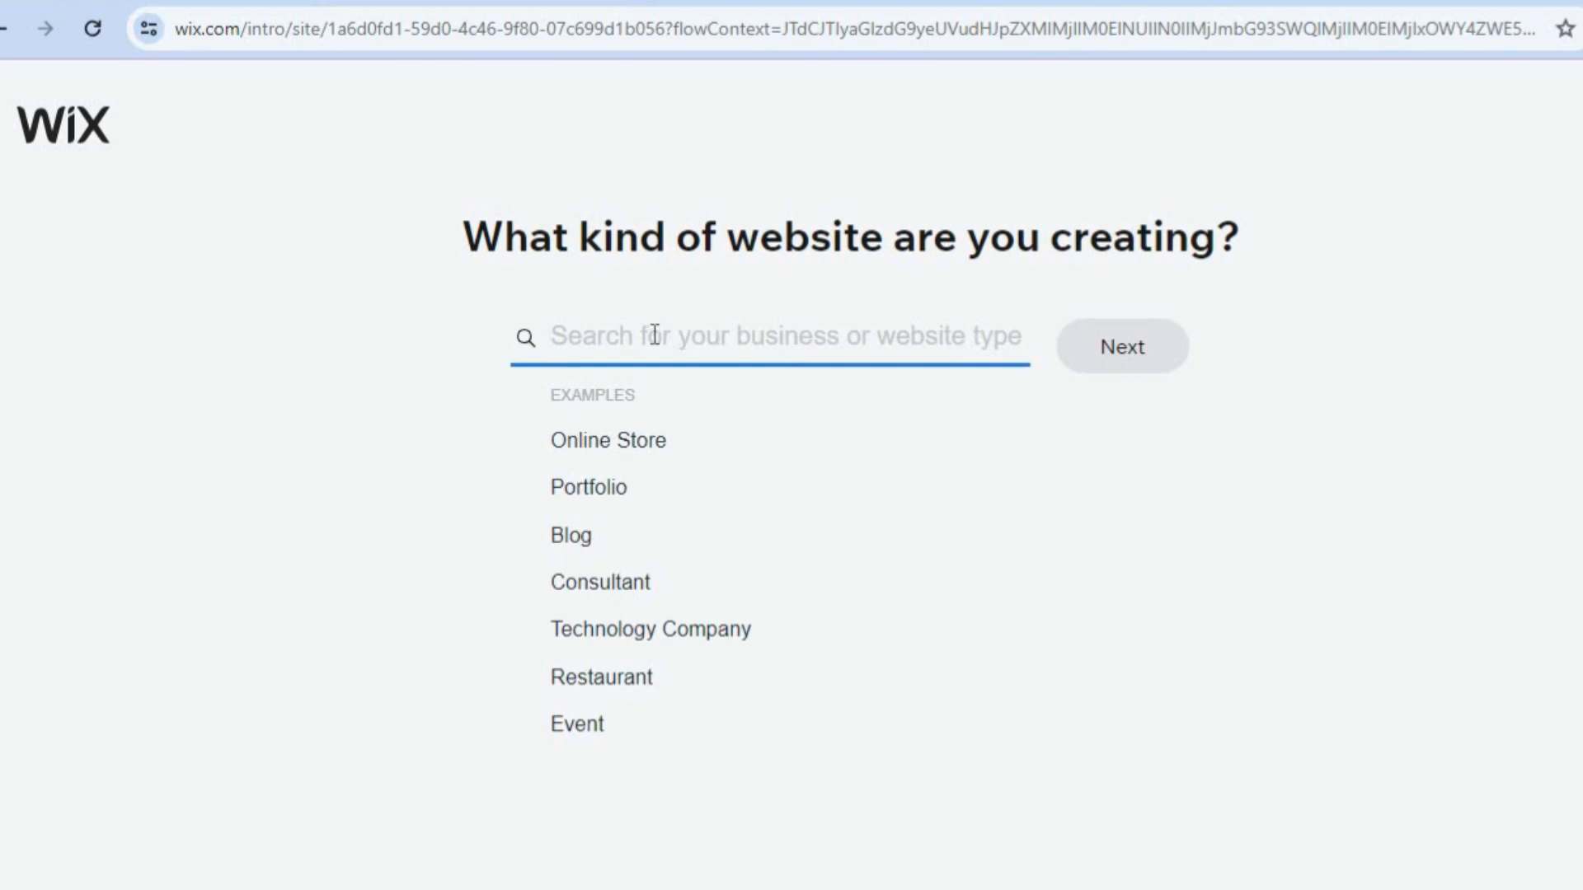
Set the website type to Air Conditioning Repair Service and continue.
{"action": "type", "text": "AIR"}
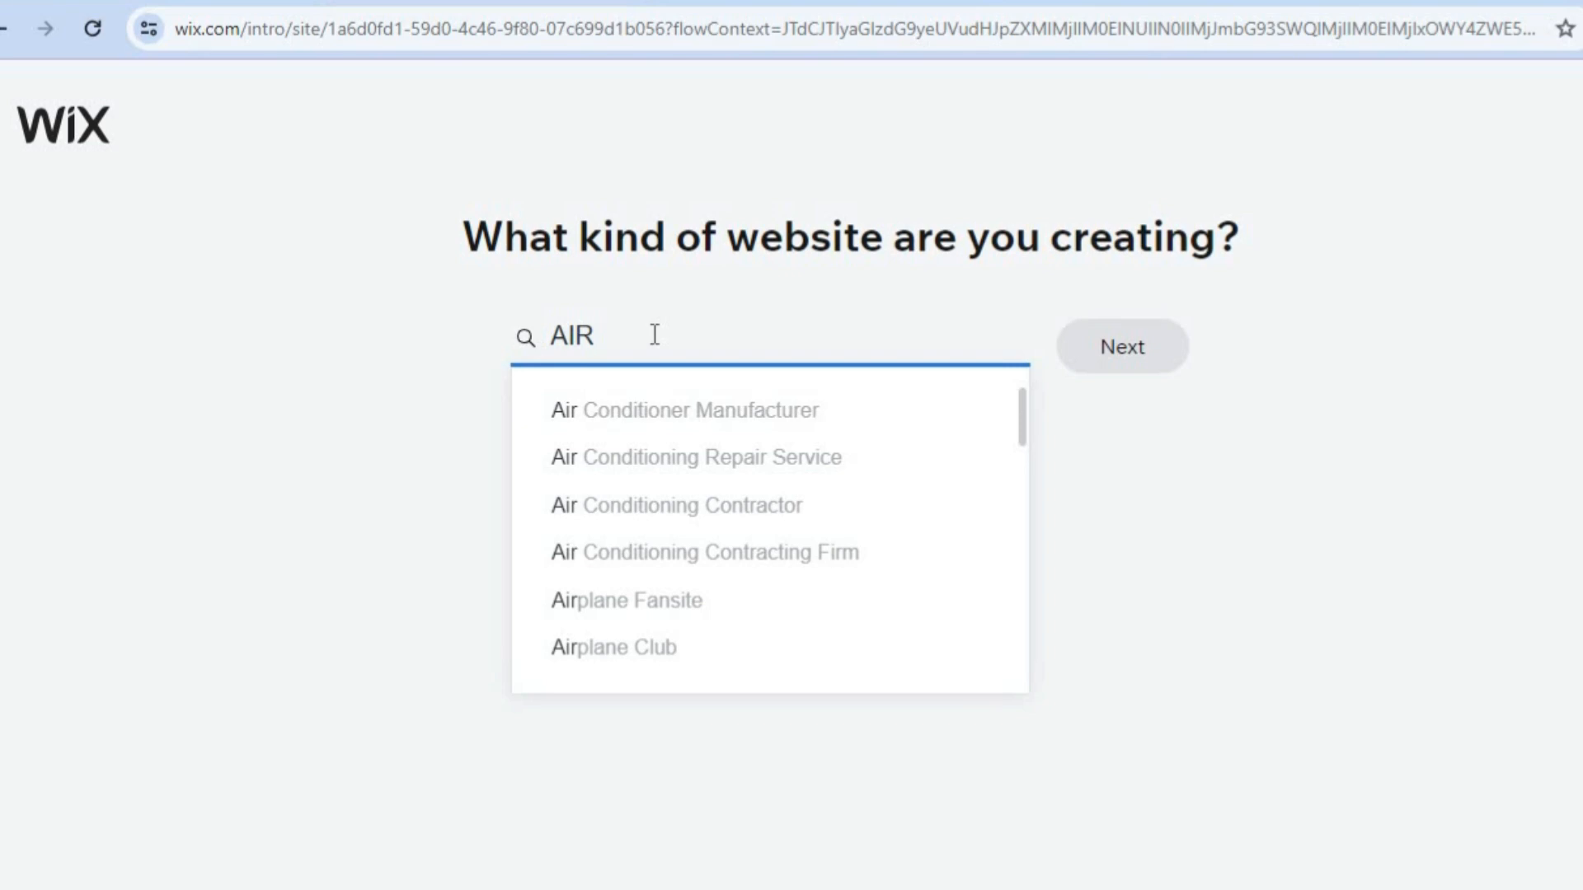
{"action": "type", "text": " C"}
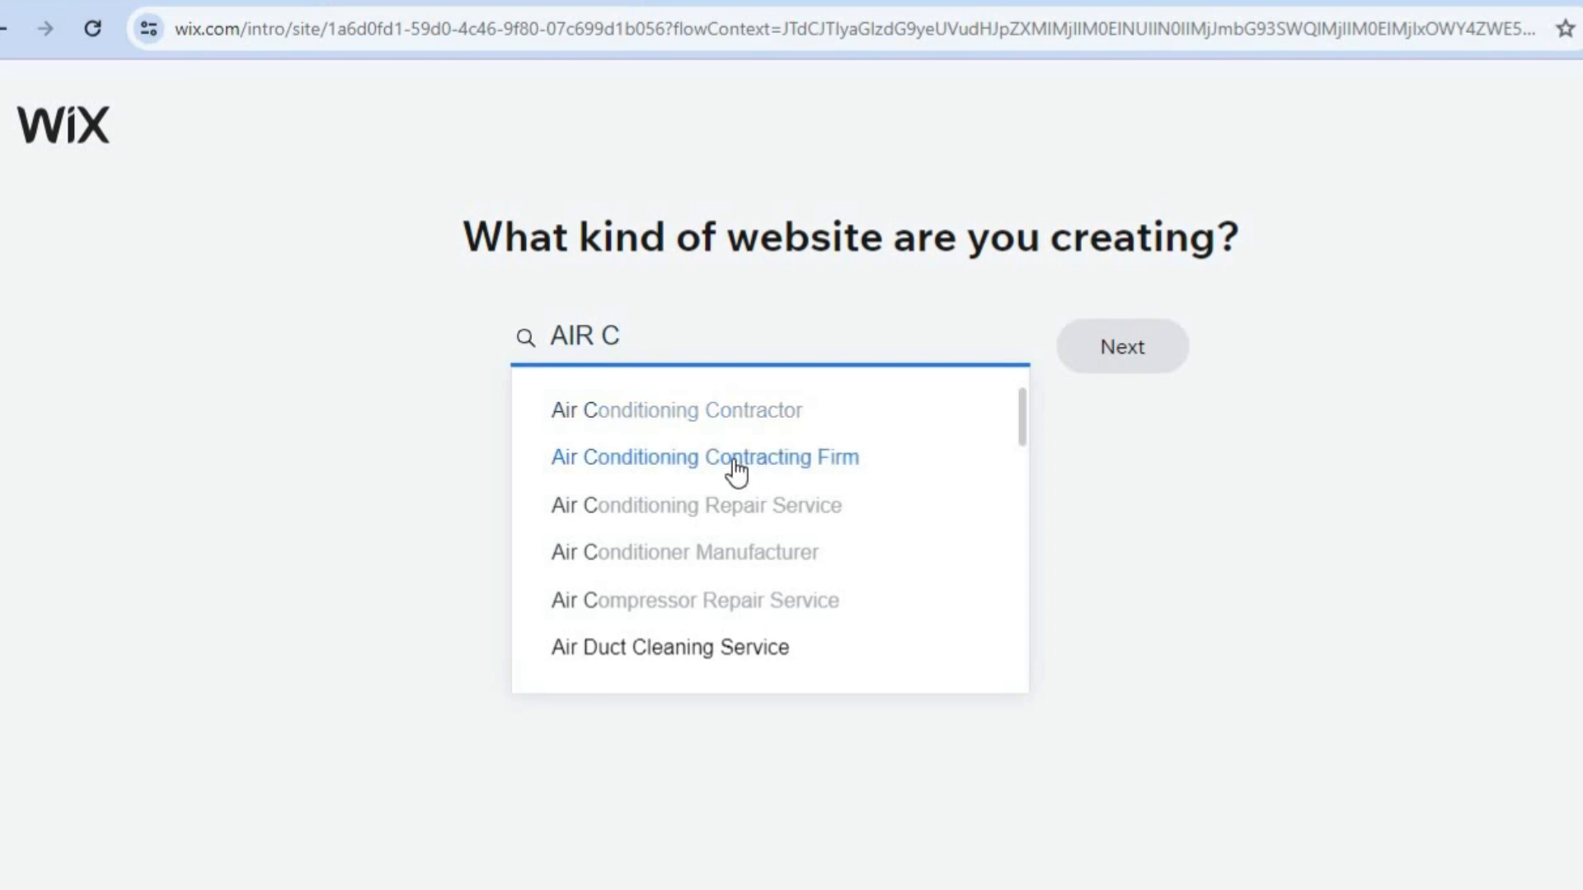
{"action": "left_click", "coordinate": [851, 511]}
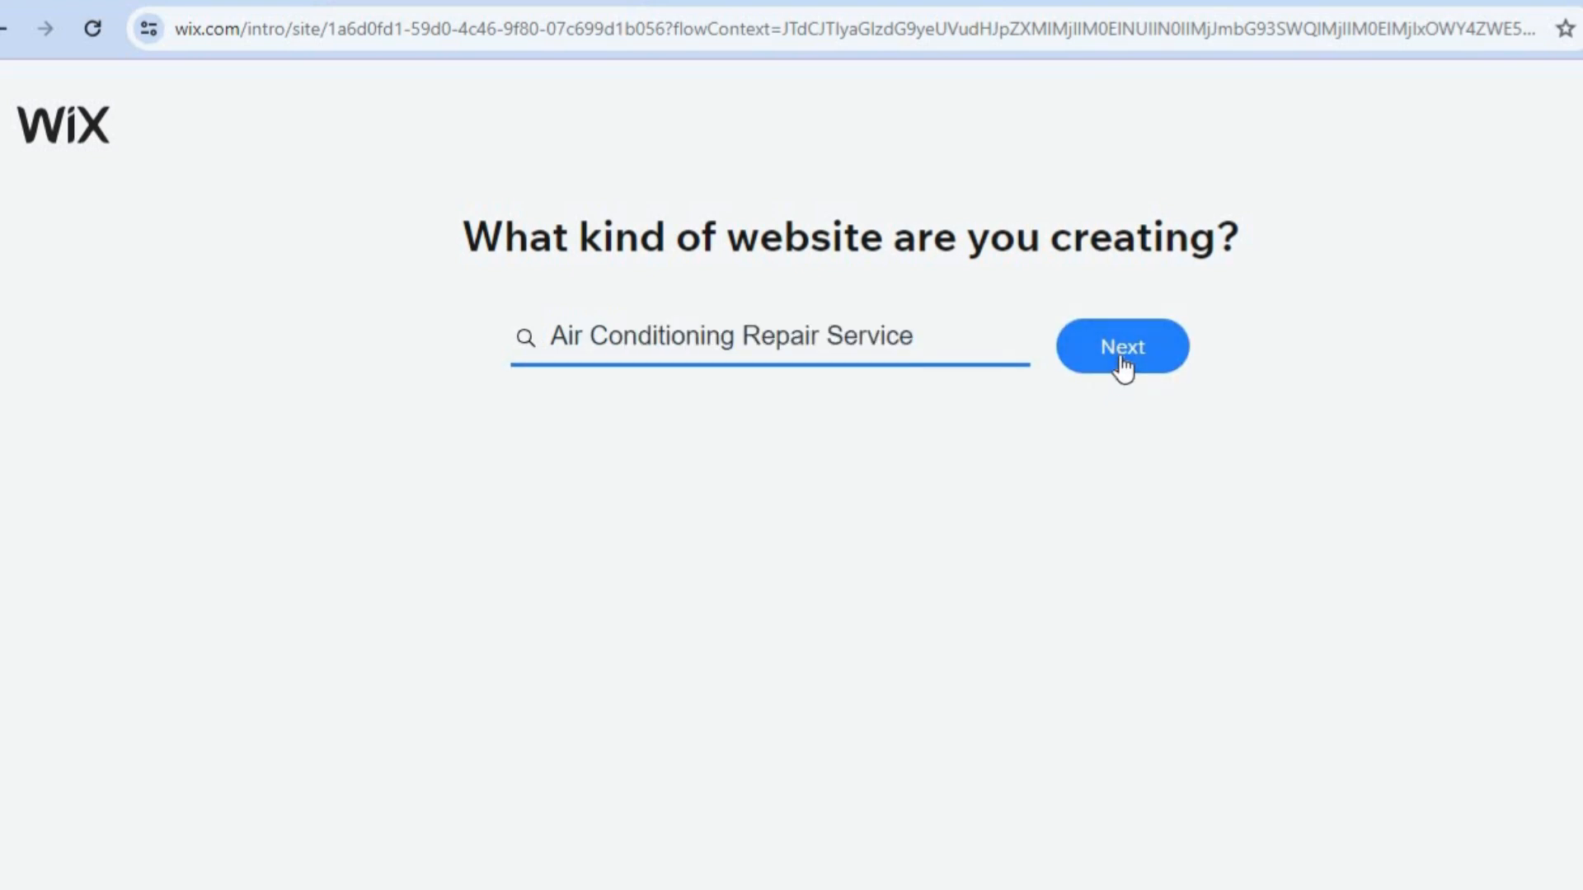
{"action": "left_click", "coordinate": [1123, 363]}
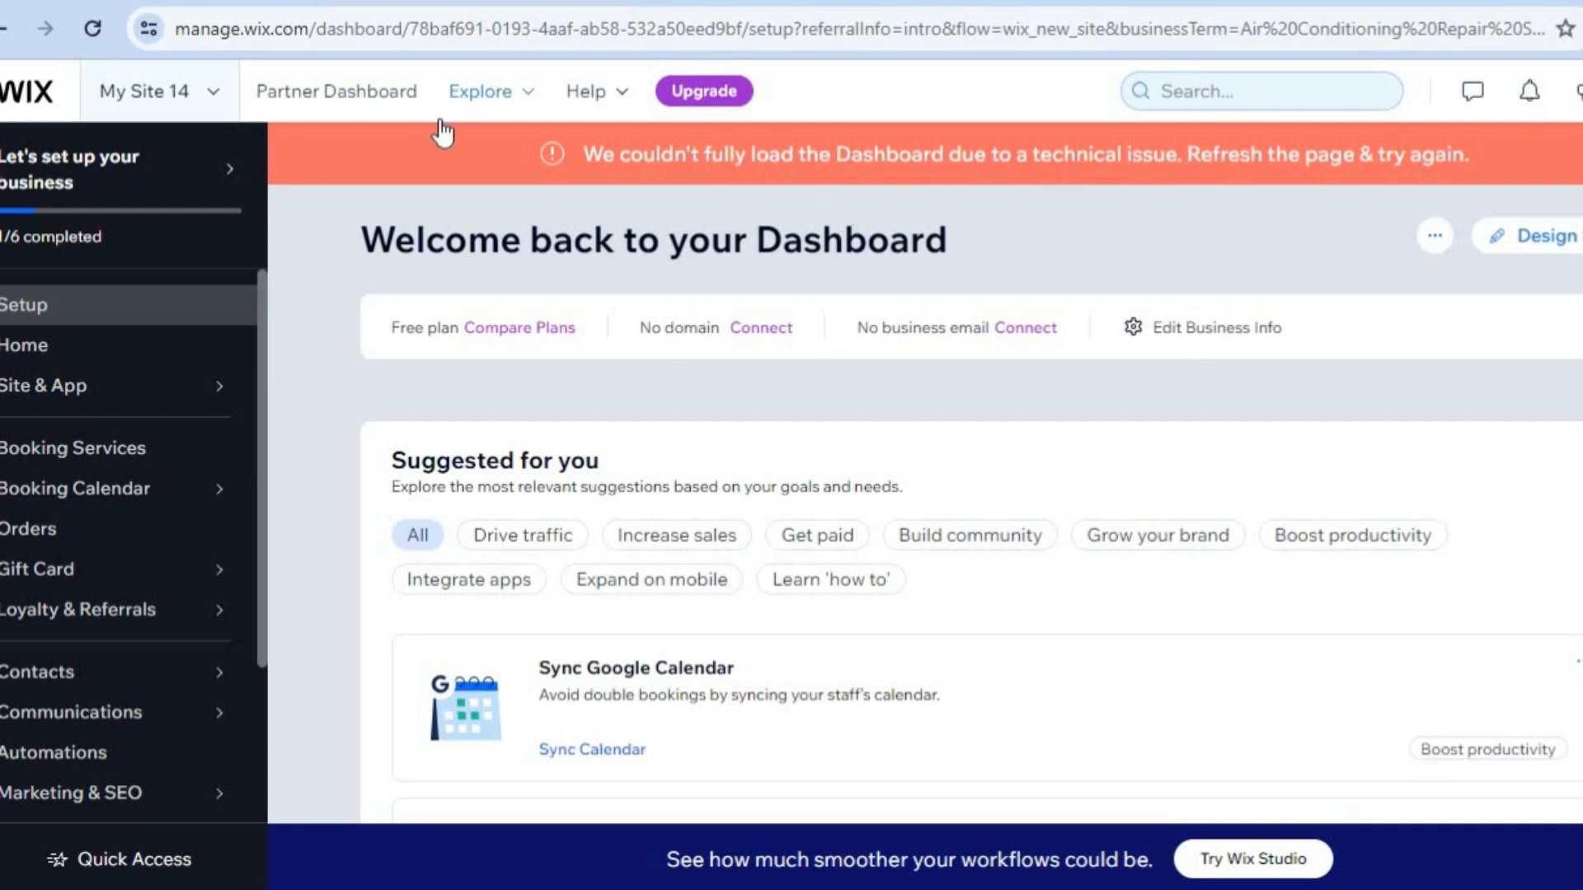
Start a new appointment service from scratch in the site's booking services.
{"action": "left_click", "coordinate": [156, 463]}
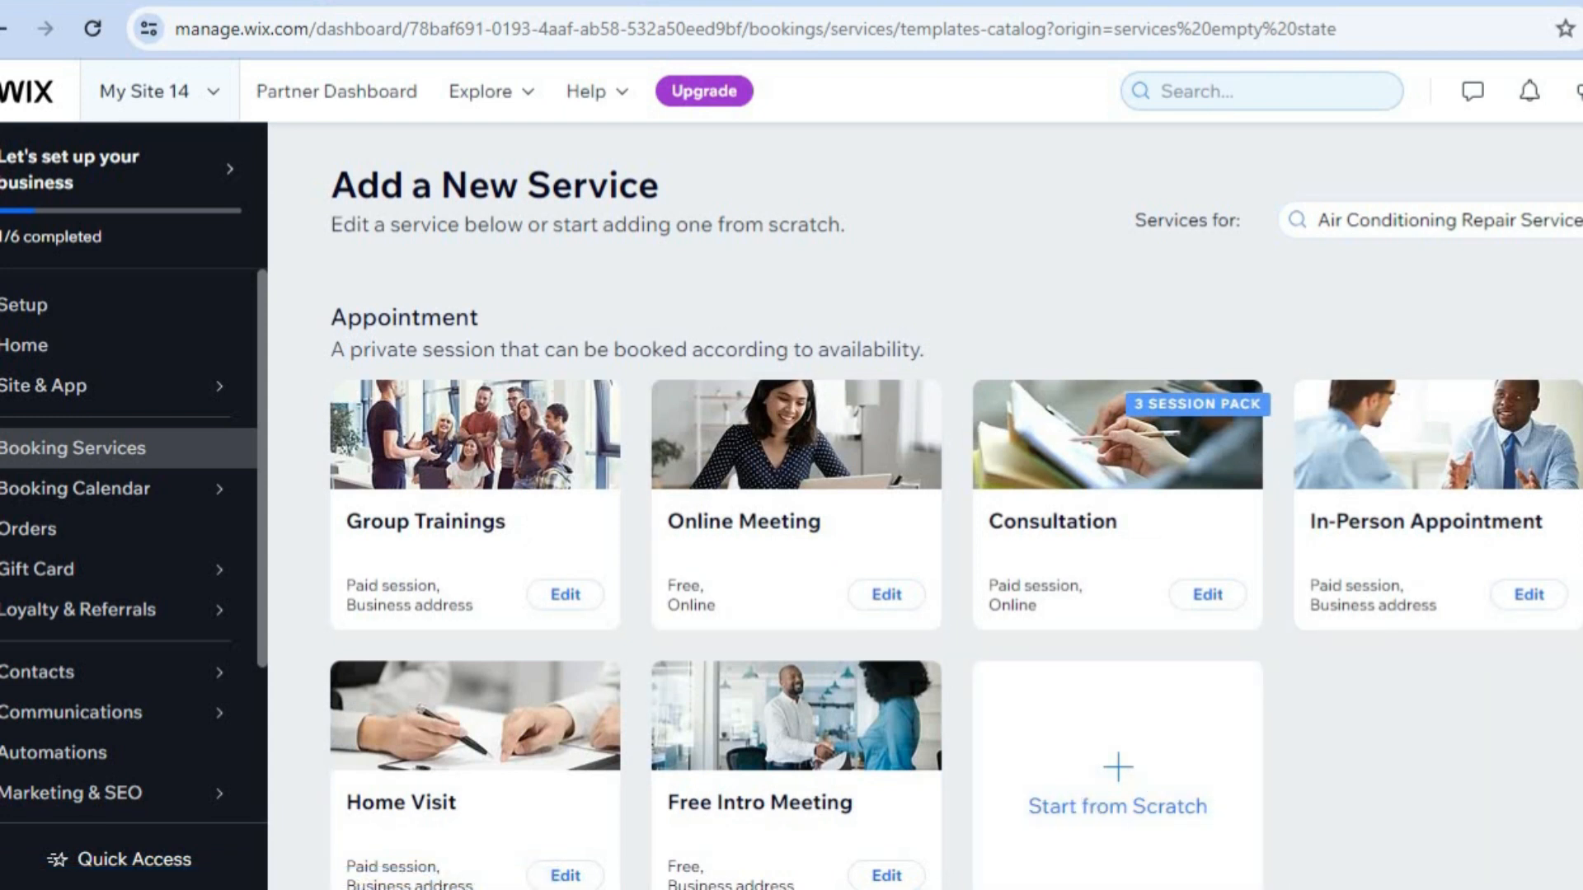
{"action": "scroll", "coordinate": [957, 509], "scroll_direction": "down", "scroll_amount": 10}
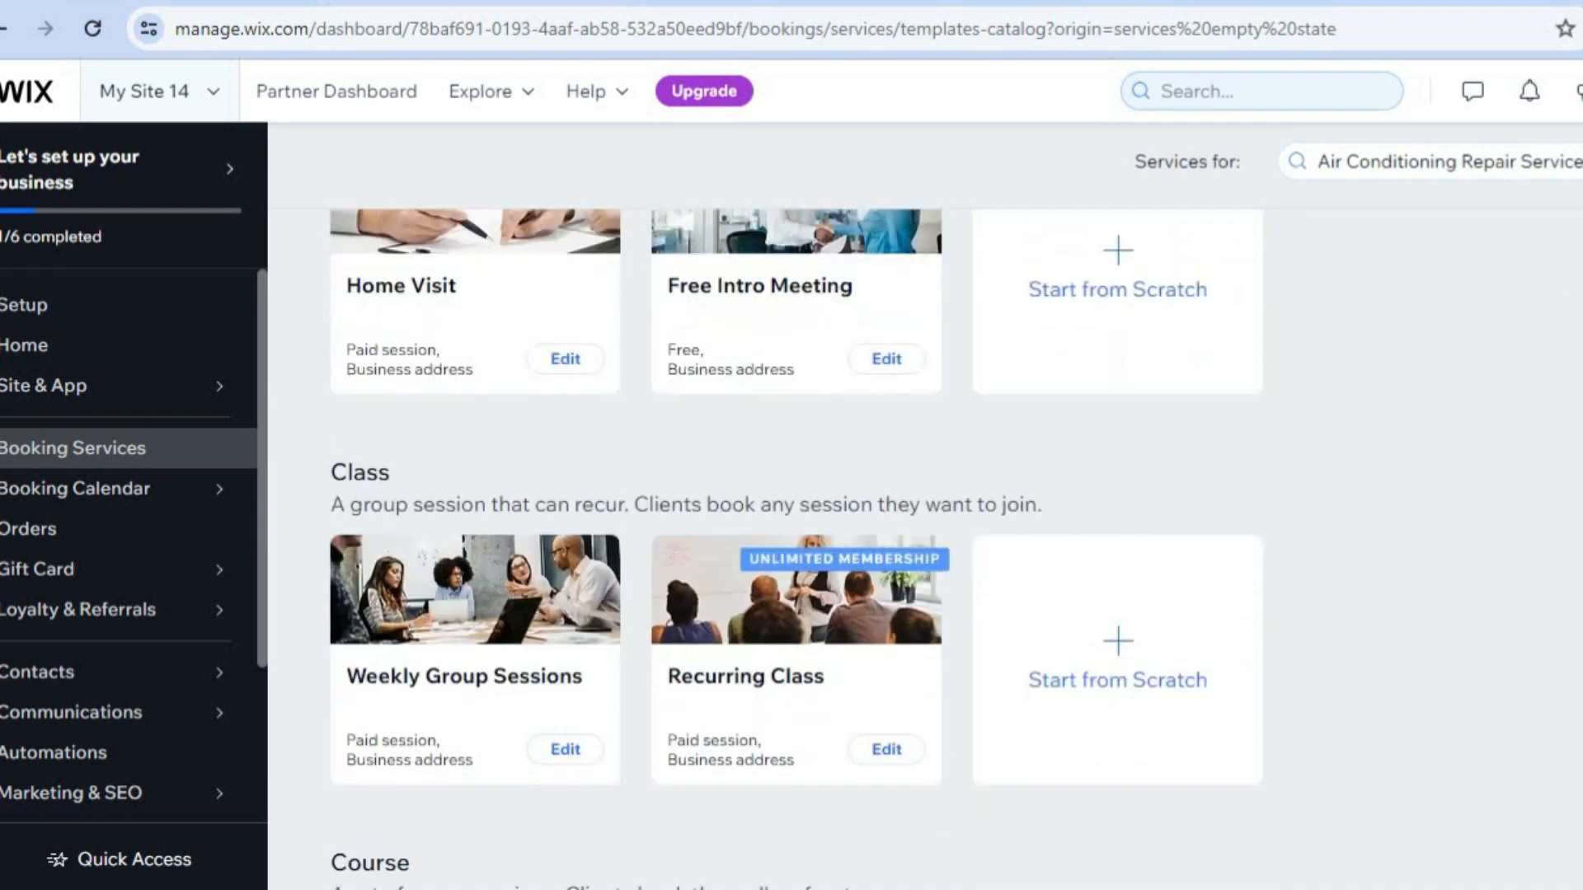
{"action": "scroll", "coordinate": [796, 509], "scroll_direction": "up", "scroll_amount": 4}
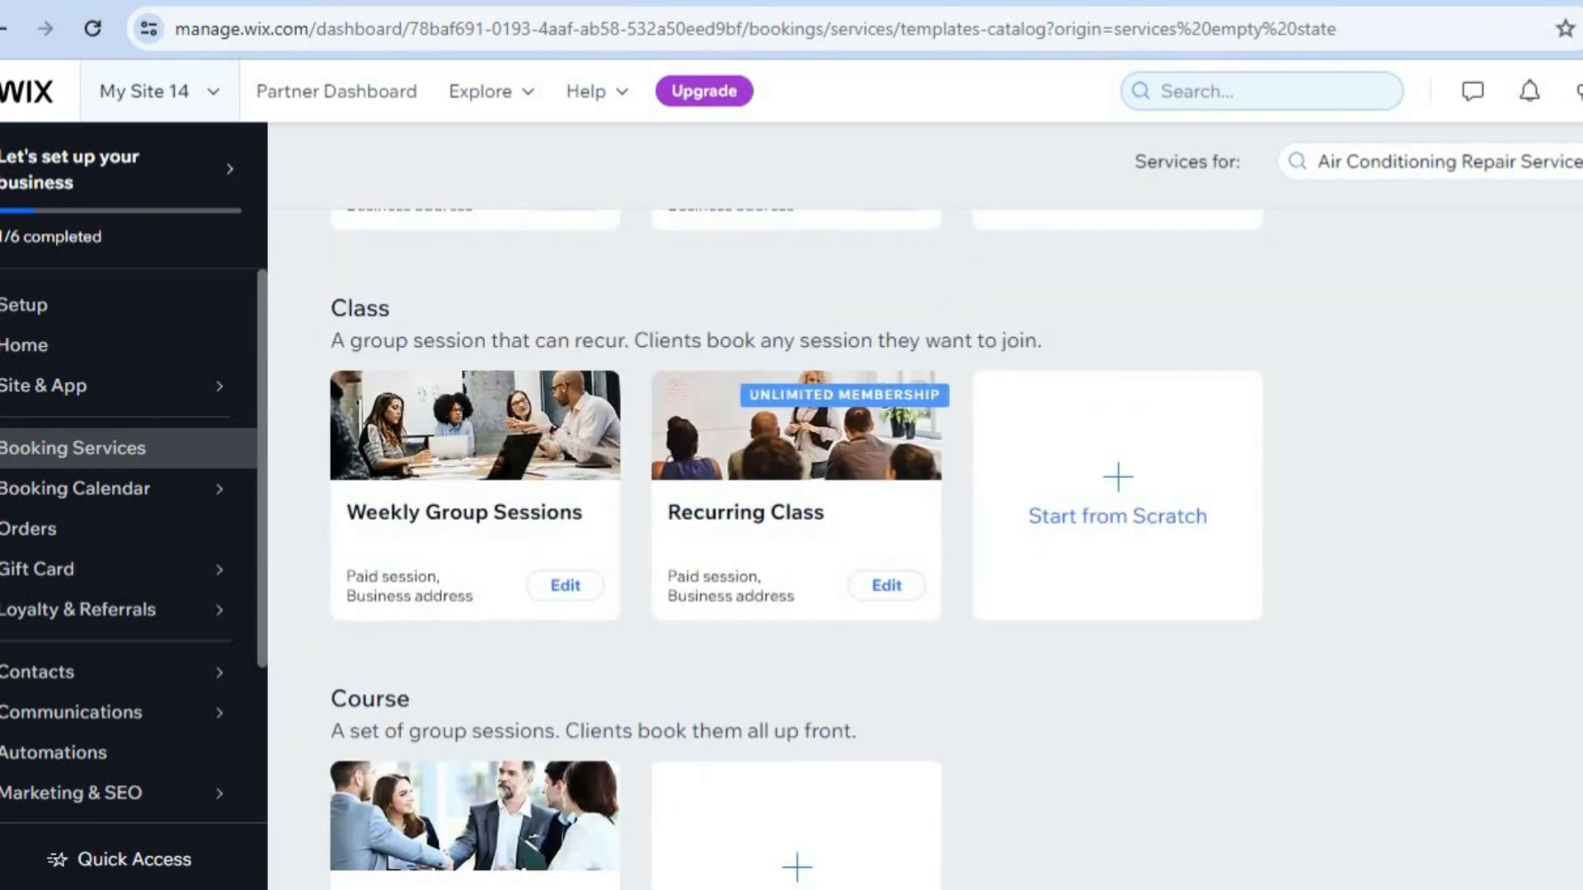
{"action": "scroll", "coordinate": [797, 510], "scroll_direction": "up", "scroll_amount": 4}
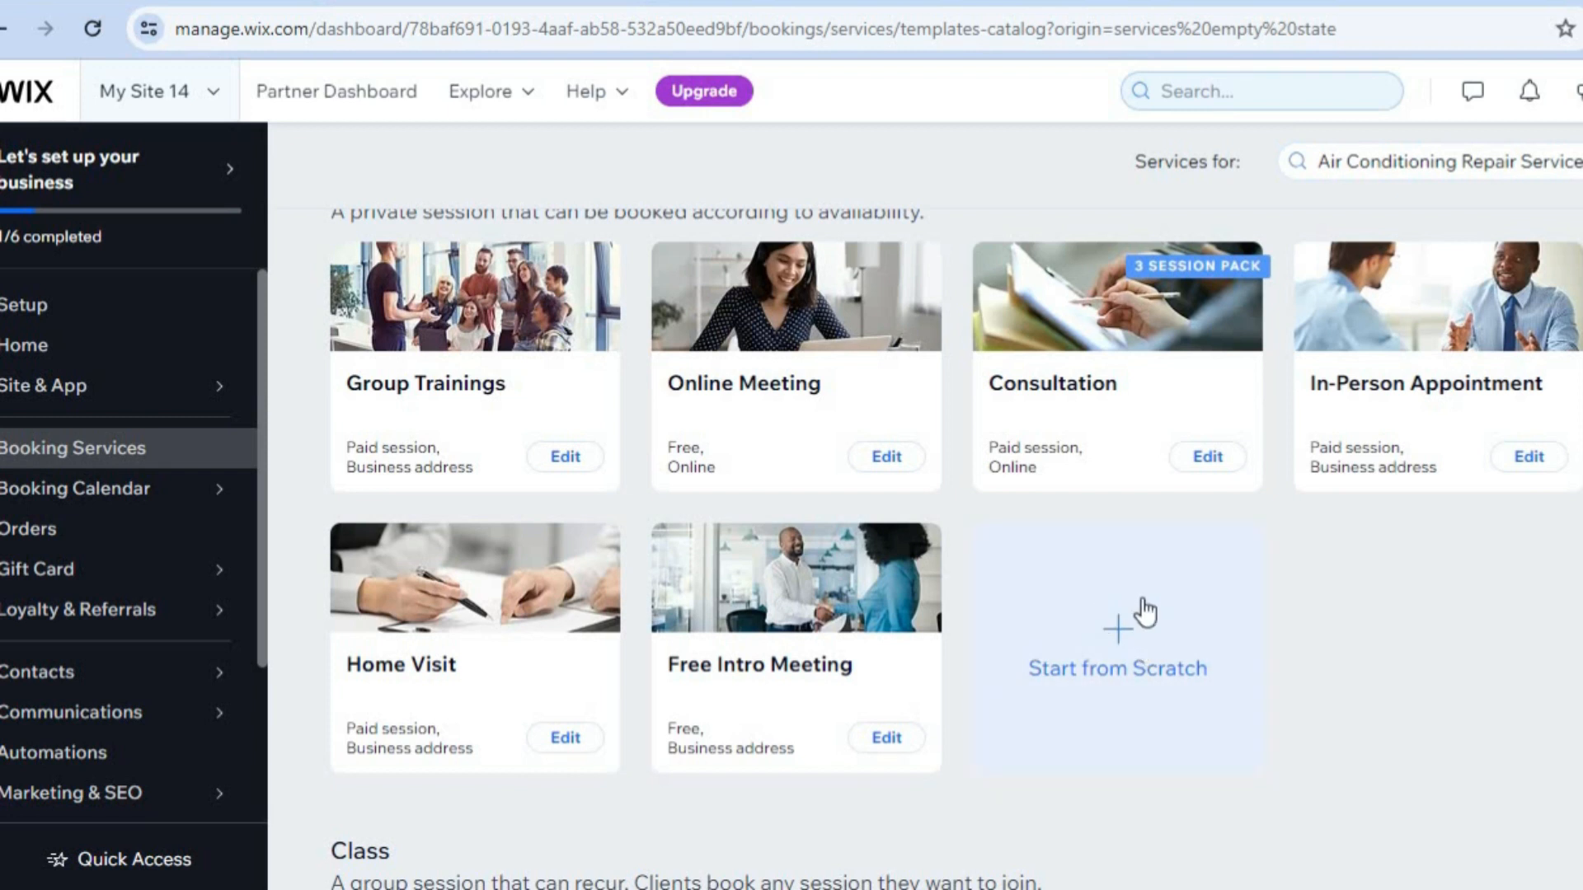
{"action": "left_click", "coordinate": [1129, 629]}
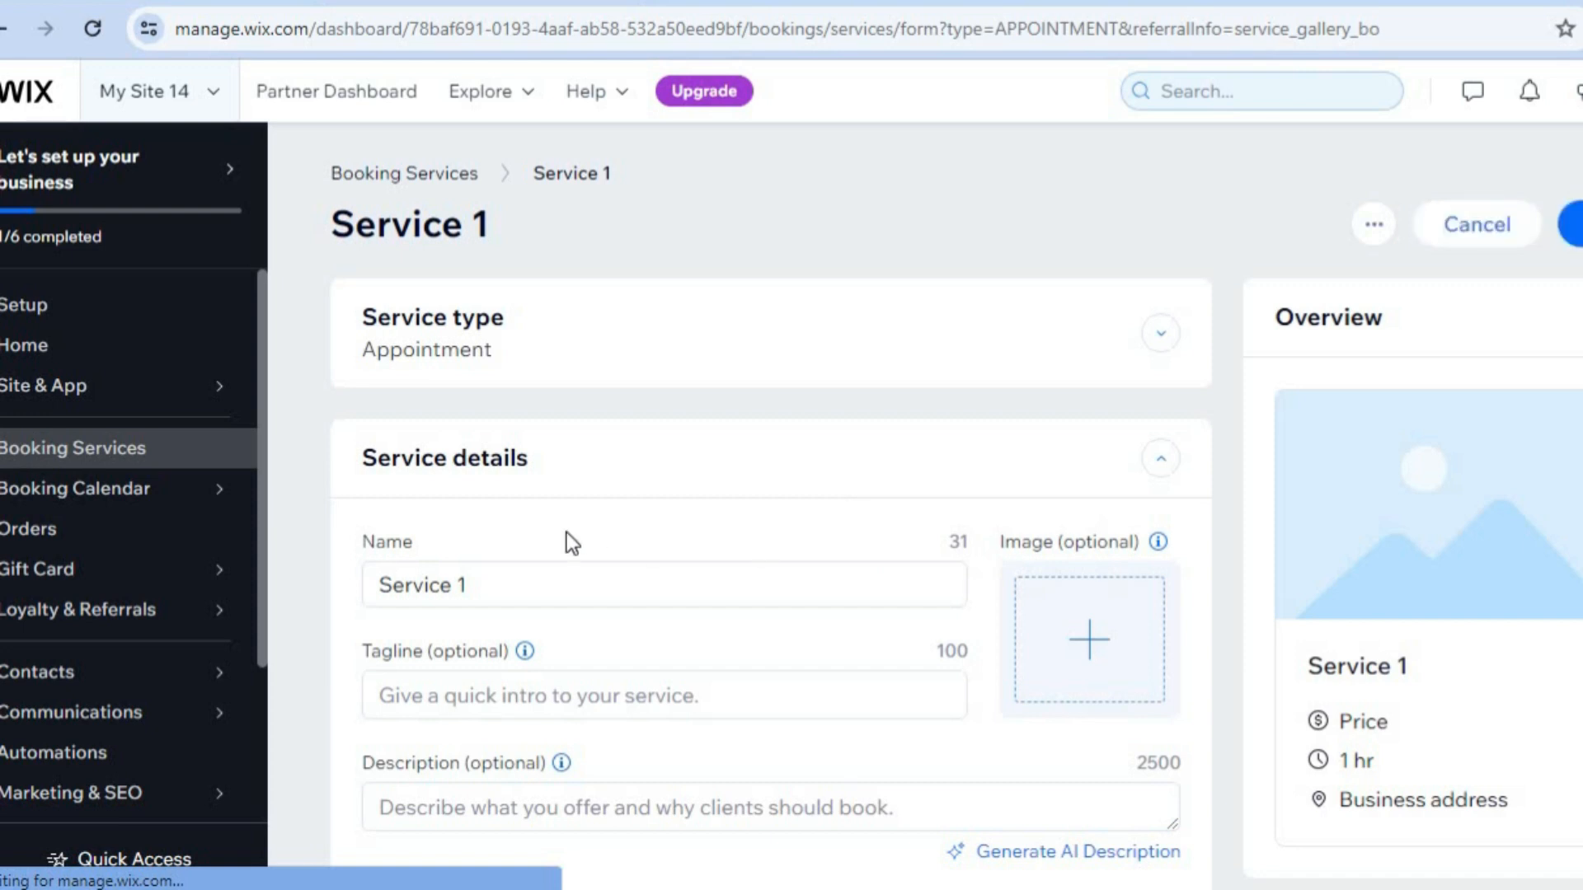
Rename the service as AIR CONDITION CLEANING.
{"action": "triple_click", "coordinate": [517, 580]}
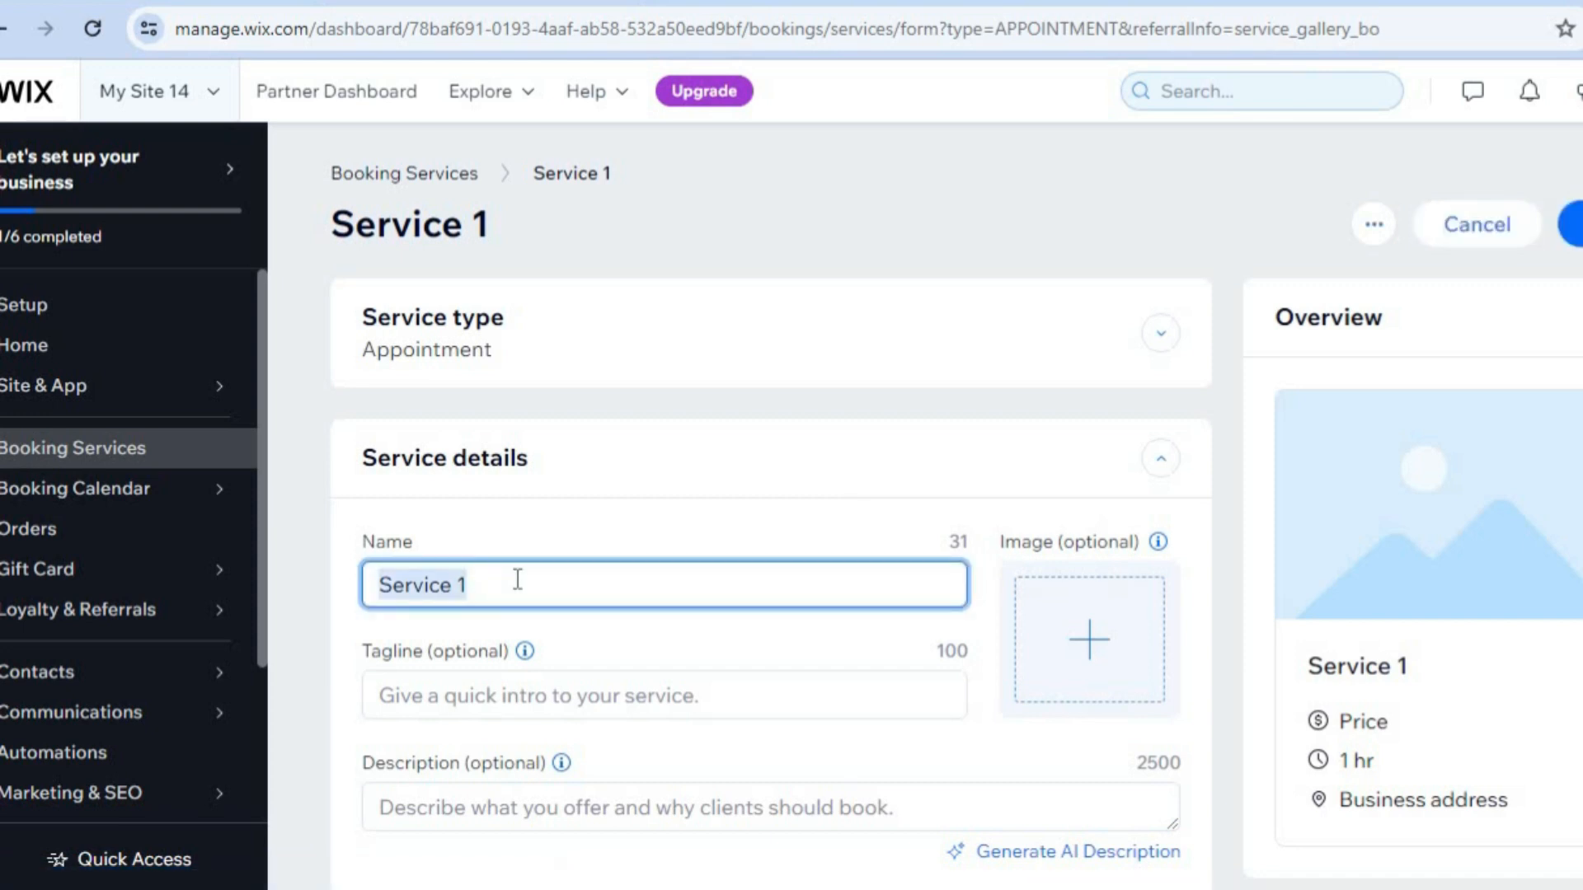
{"action": "type", "text": "AI"}
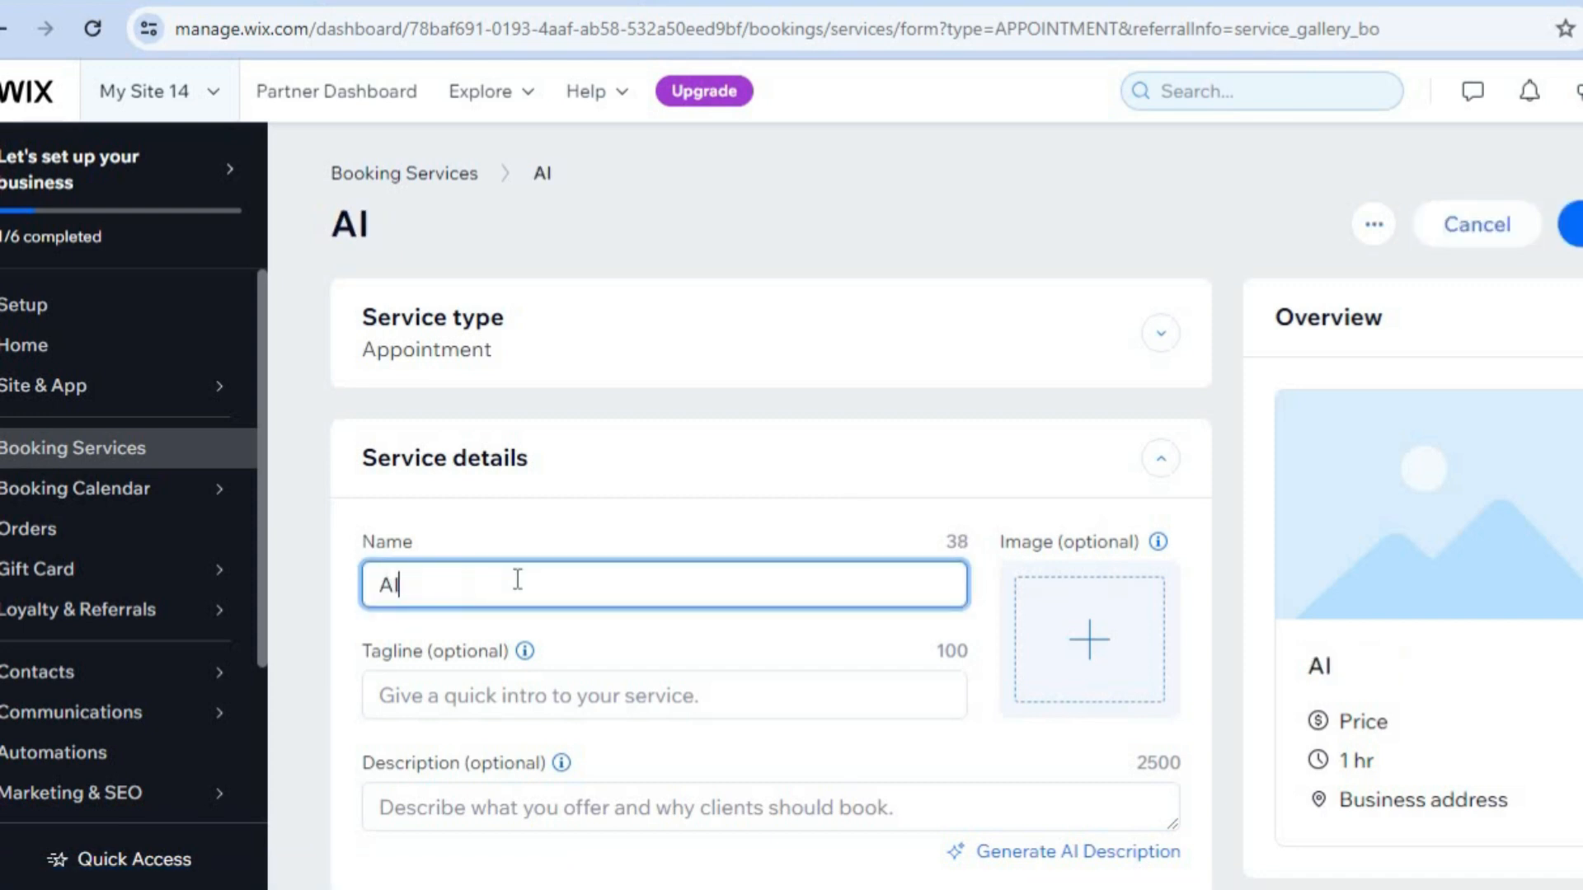
{"action": "type", "text": "R CONDI"}
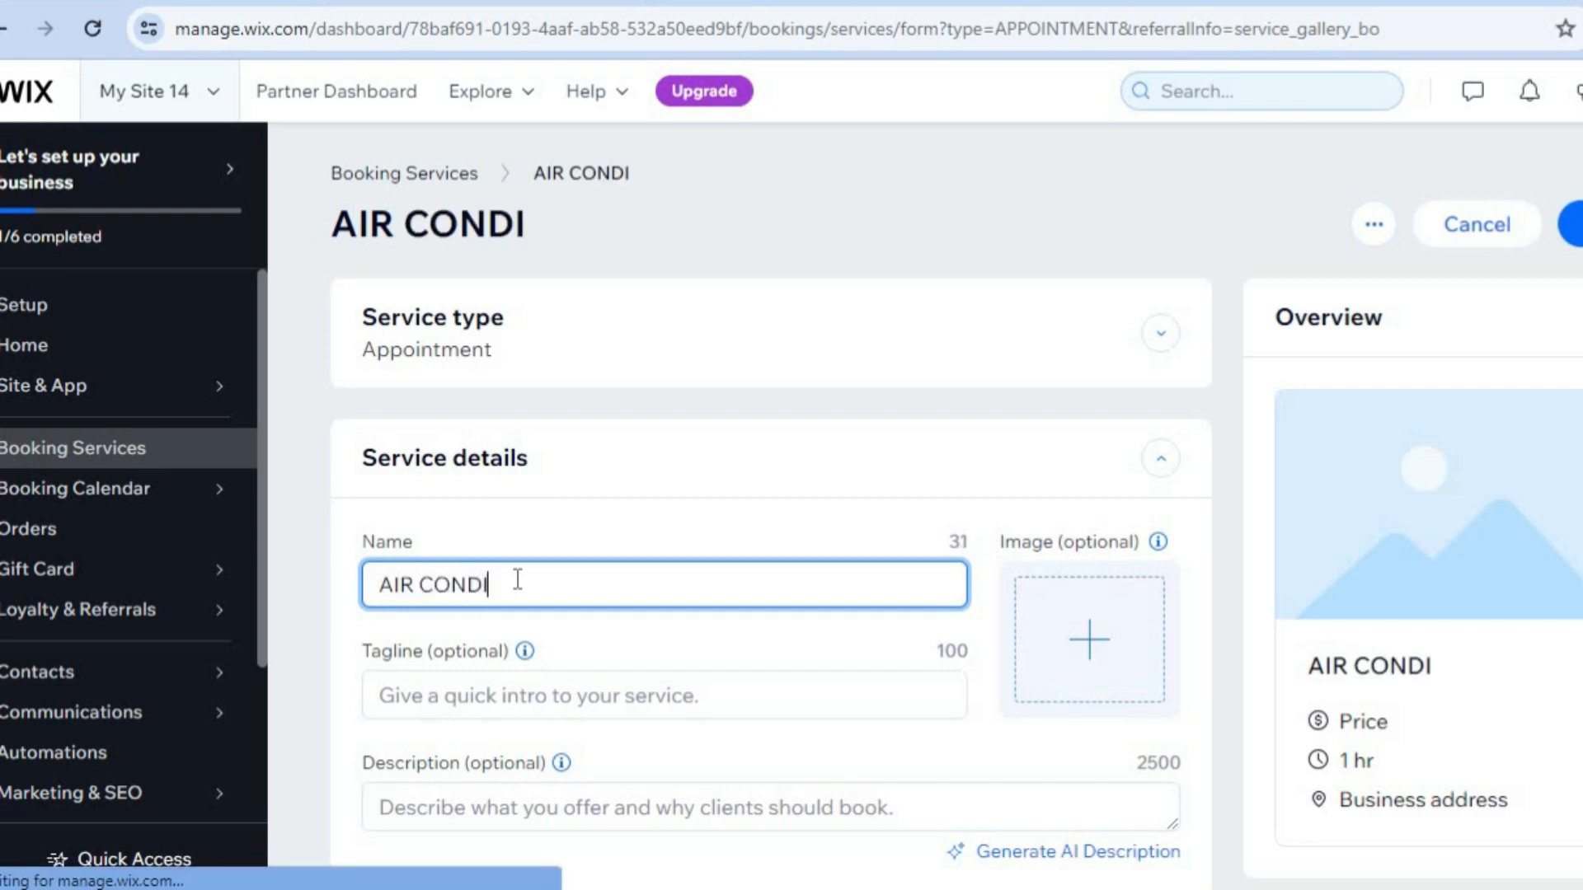
{"action": "type", "text": "TIONI"}
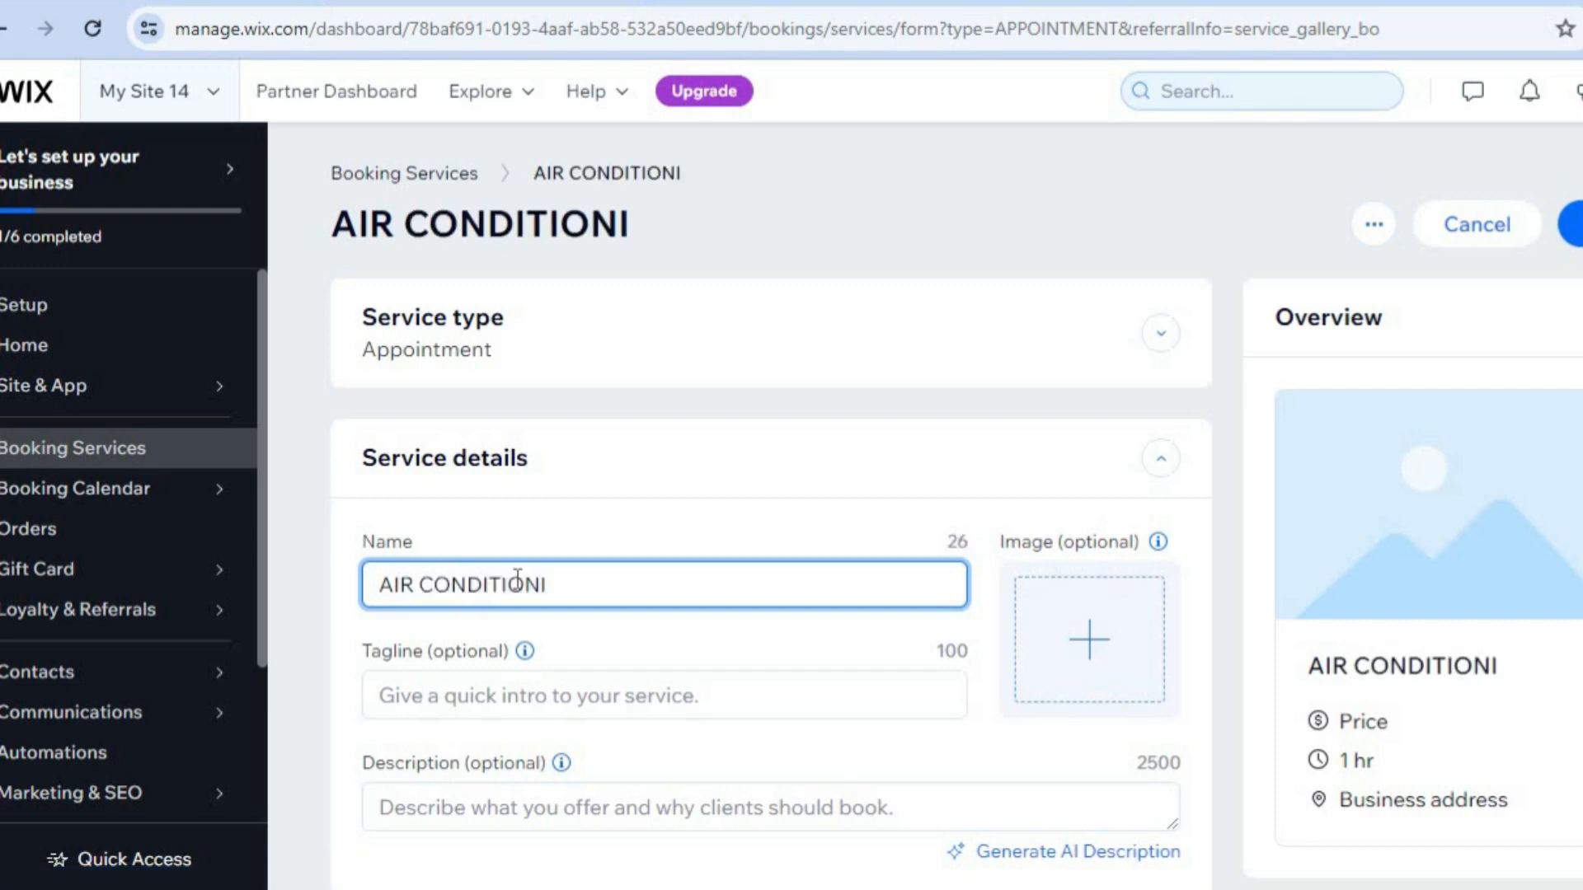
{"action": "key", "text": "BackSpace"}
{"action": "type", "text": "CLEANING"}
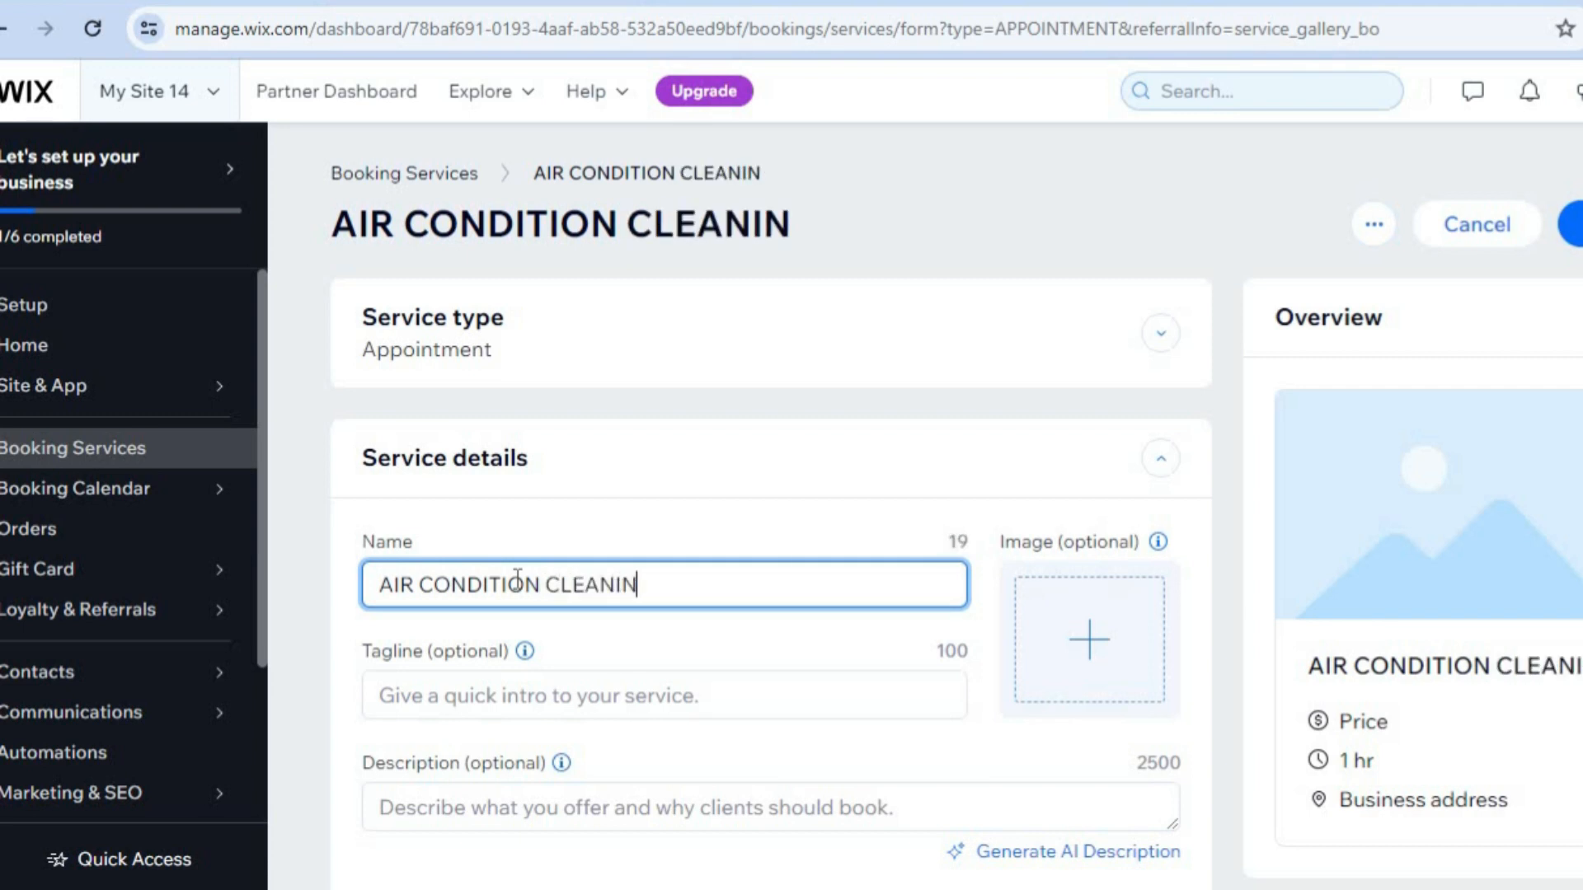
Search the media library for AIR CONDITIONER and add the Air Conditioner Technician photo as the service image.
{"action": "left_click", "coordinate": [1084, 686]}
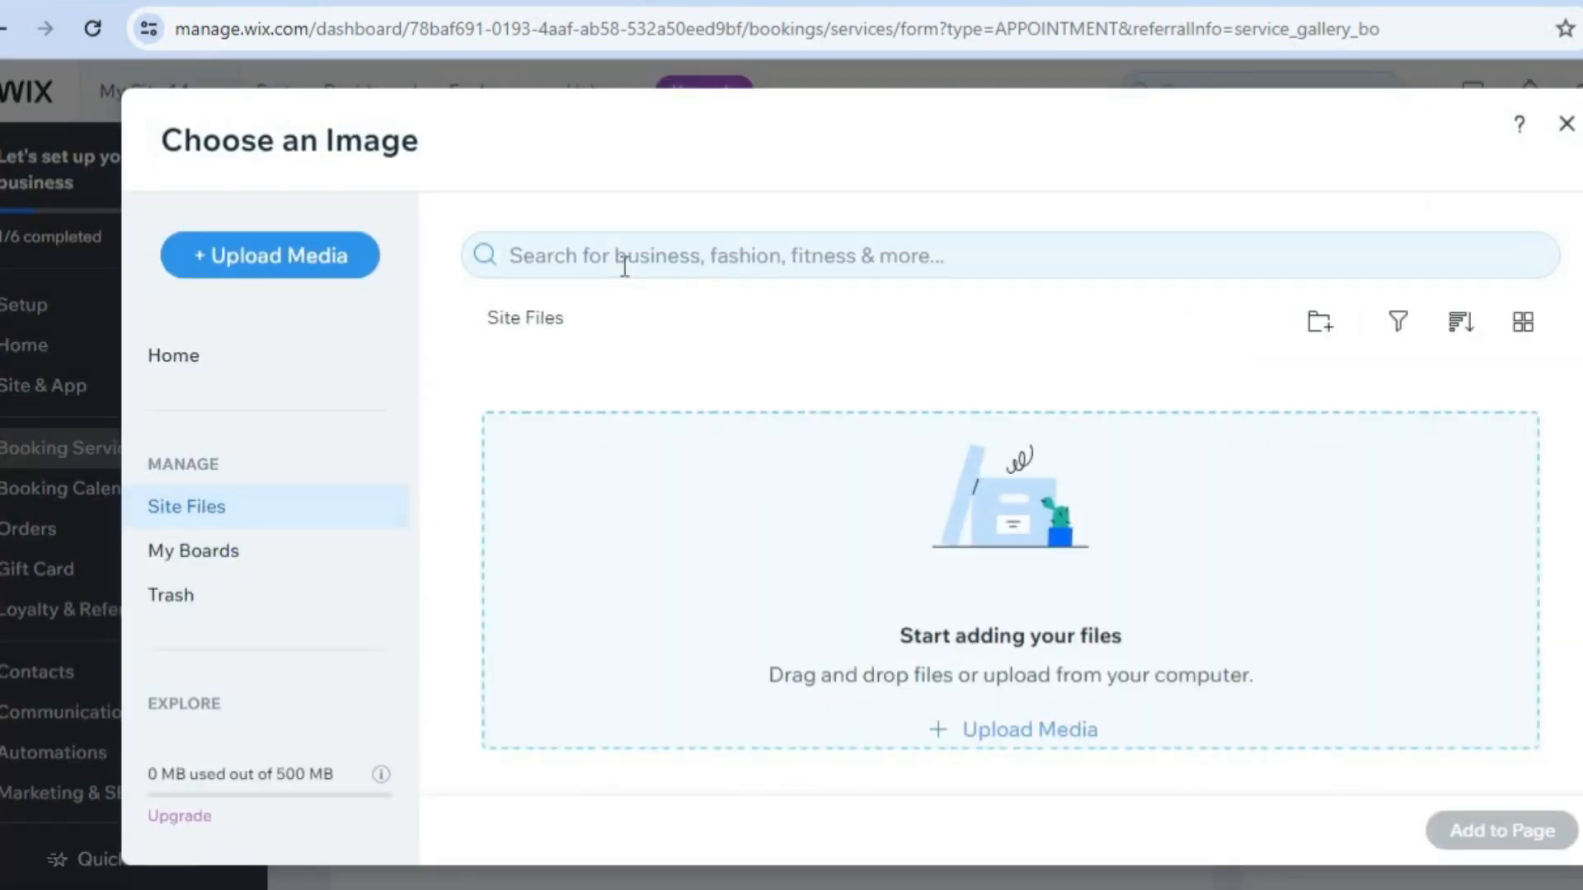
{"action": "left_click", "coordinate": [625, 264]}
{"action": "type", "text": "AI"}
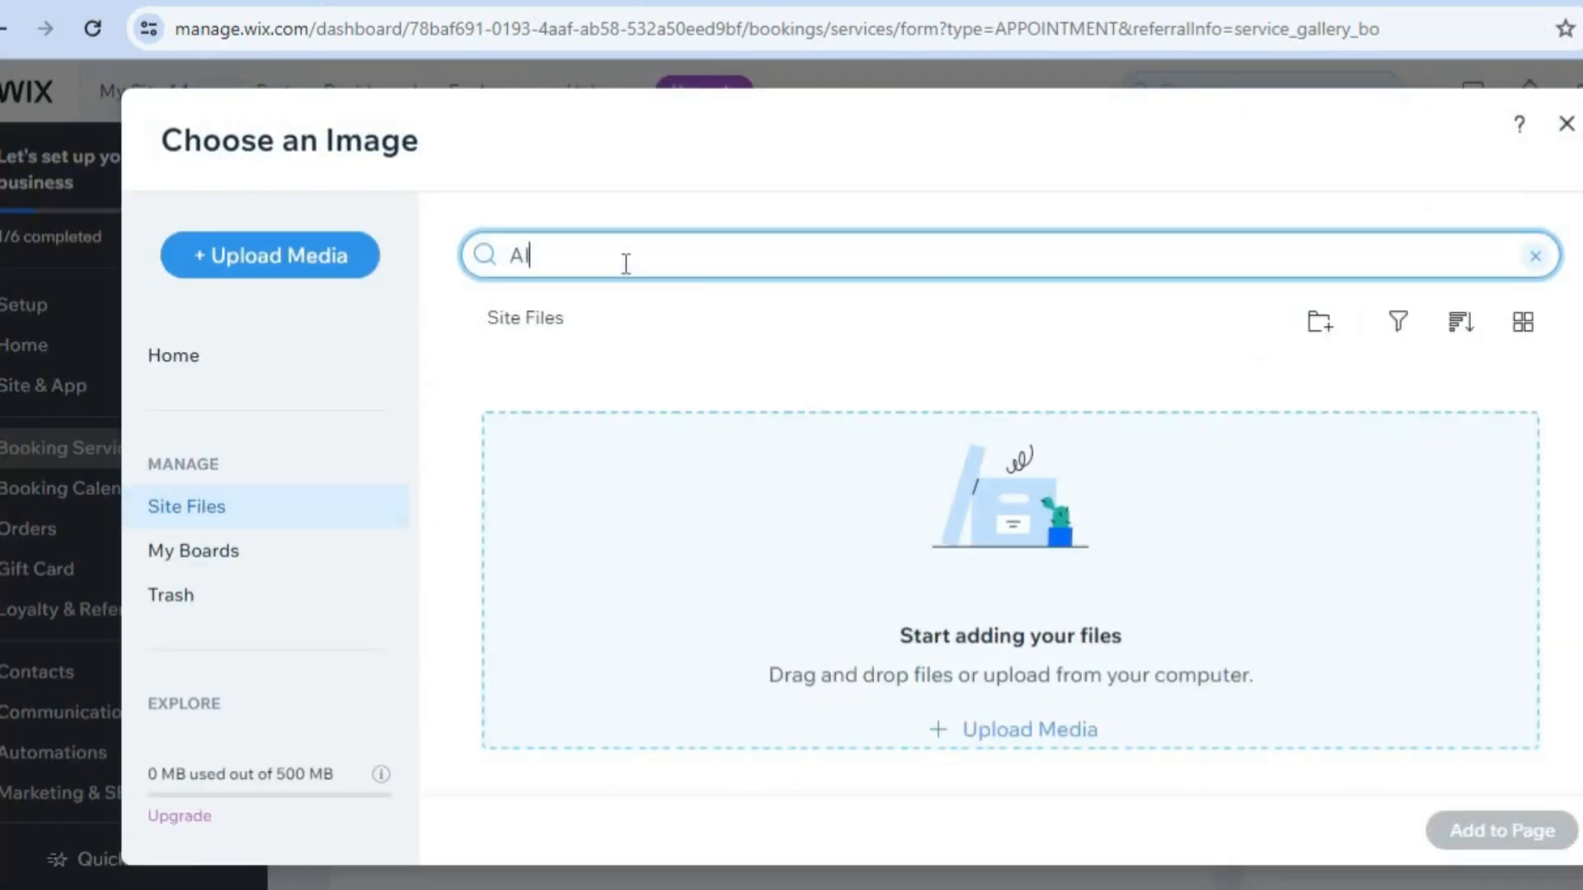
{"action": "type", "text": "R CONDI"}
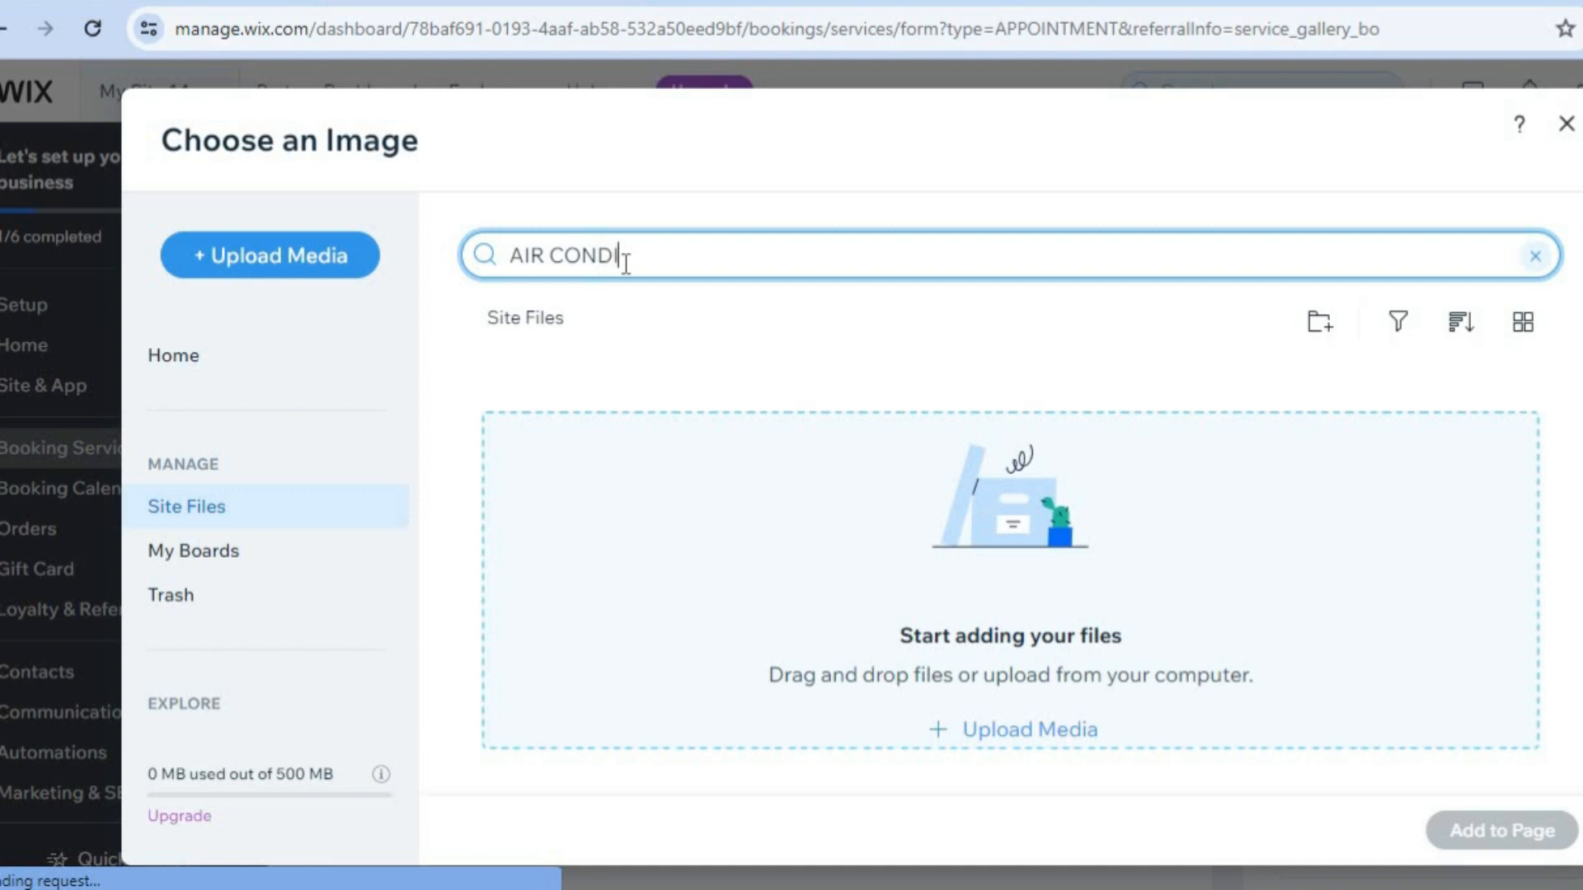
{"action": "type", "text": "TIONER"}
{"action": "key", "text": "Return"}
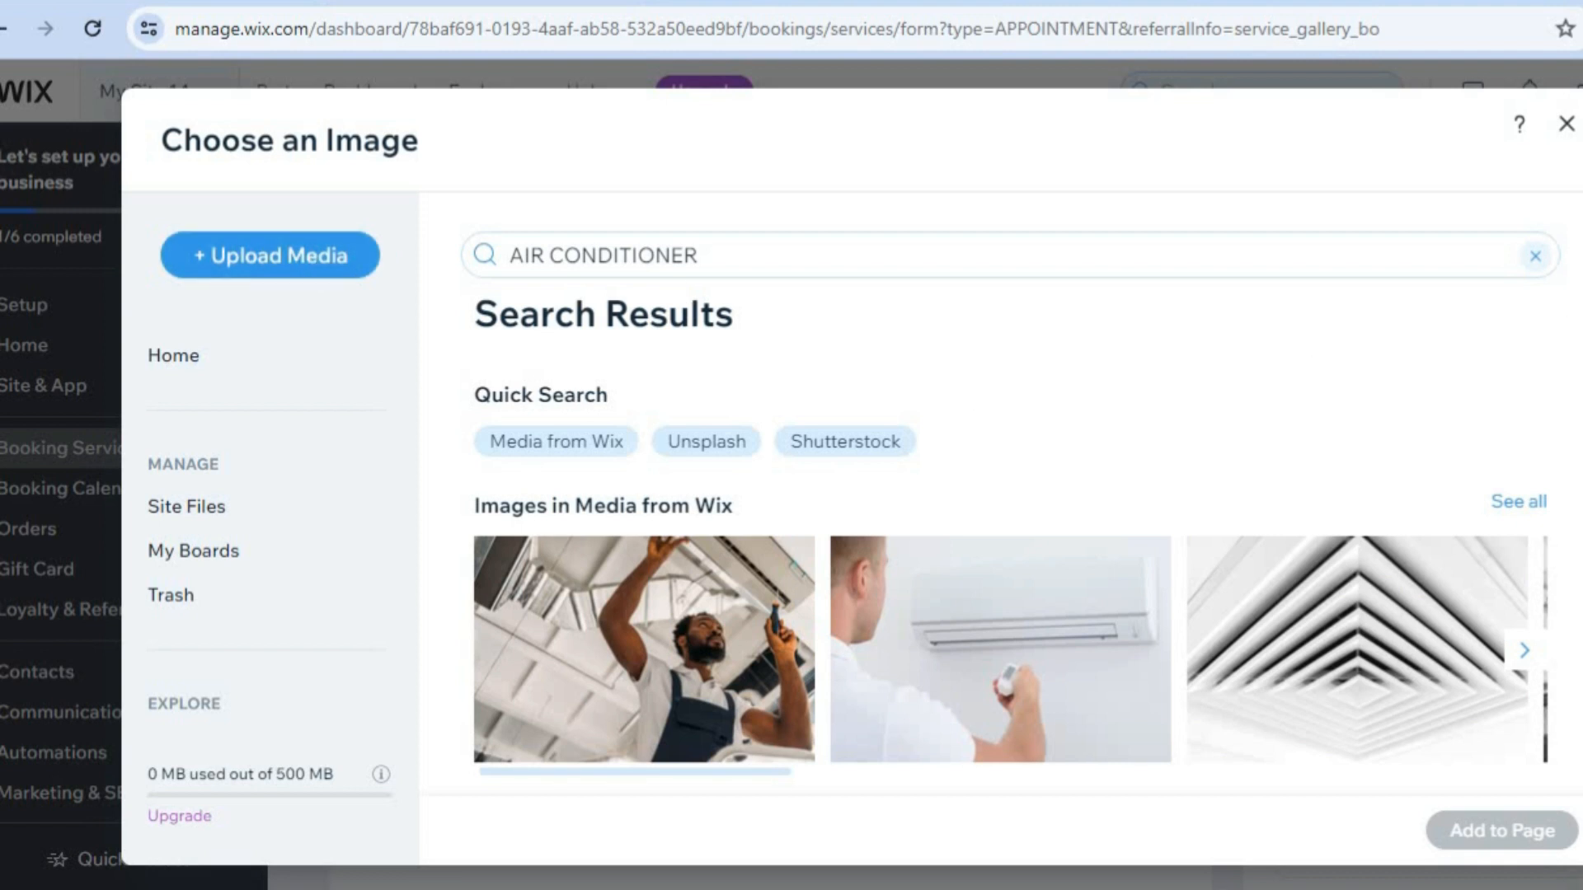
{"action": "scroll", "coordinate": [649, 560], "scroll_direction": "down", "scroll_amount": 1}
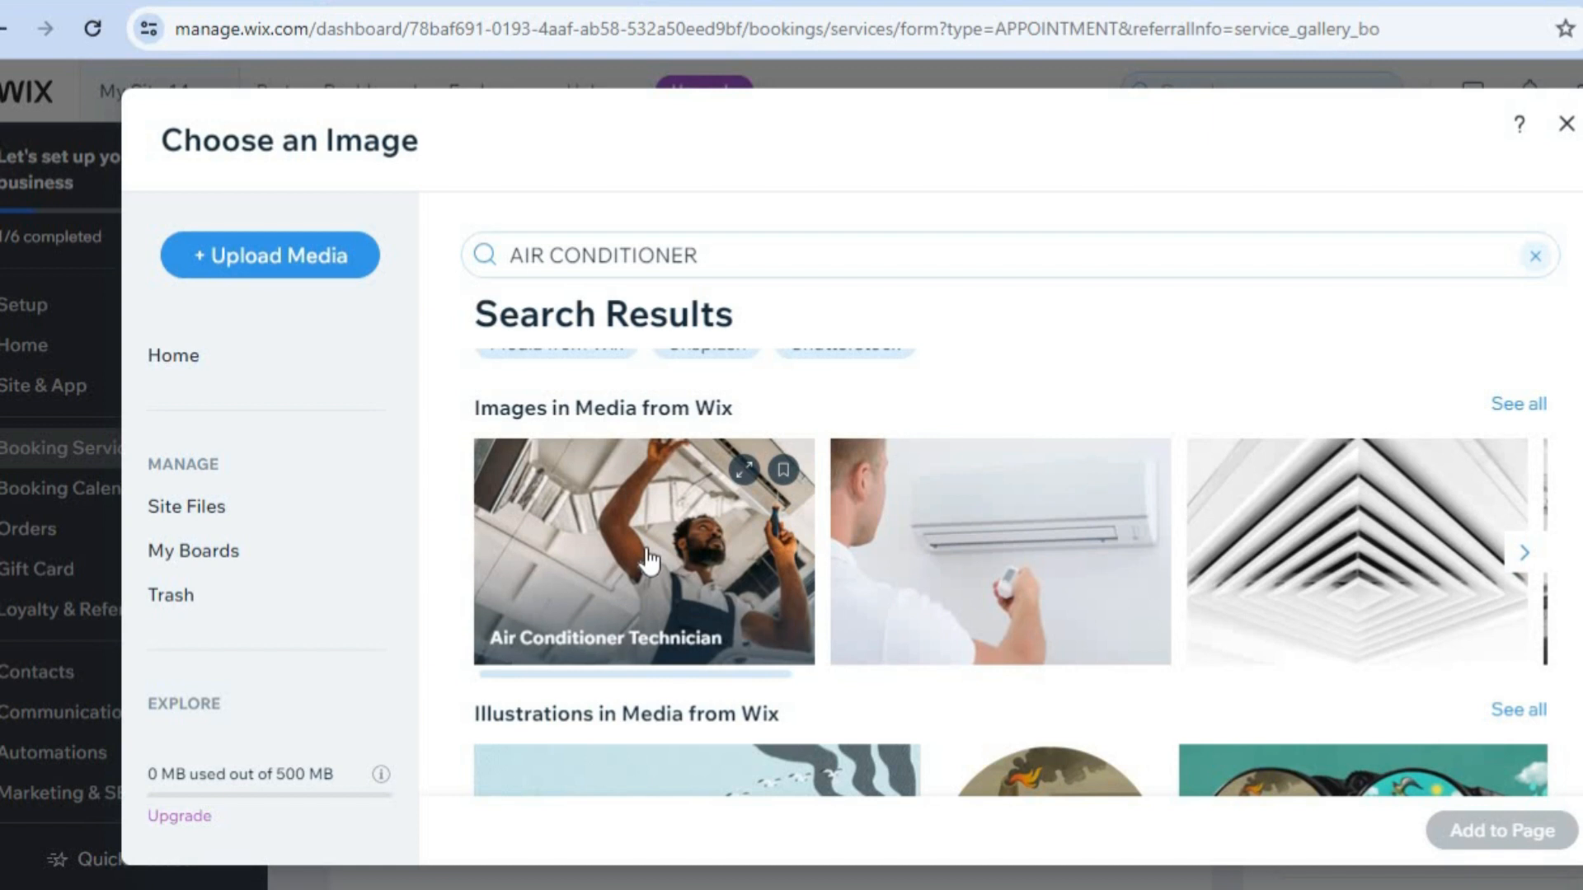
{"action": "left_click", "coordinate": [650, 561]}
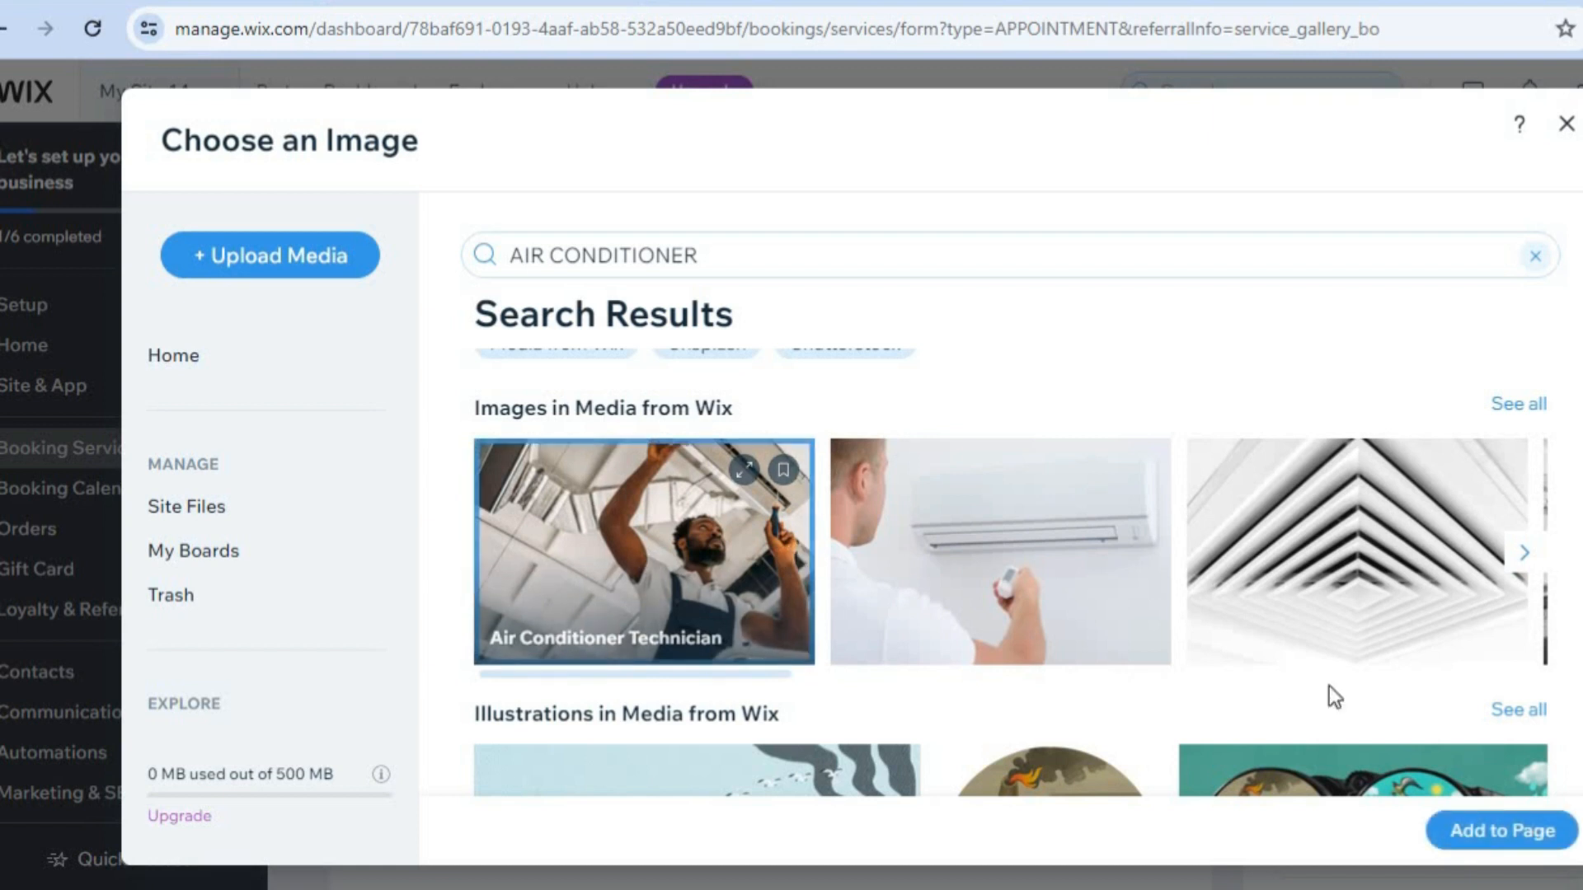
{"action": "left_click", "coordinate": [1475, 833]}
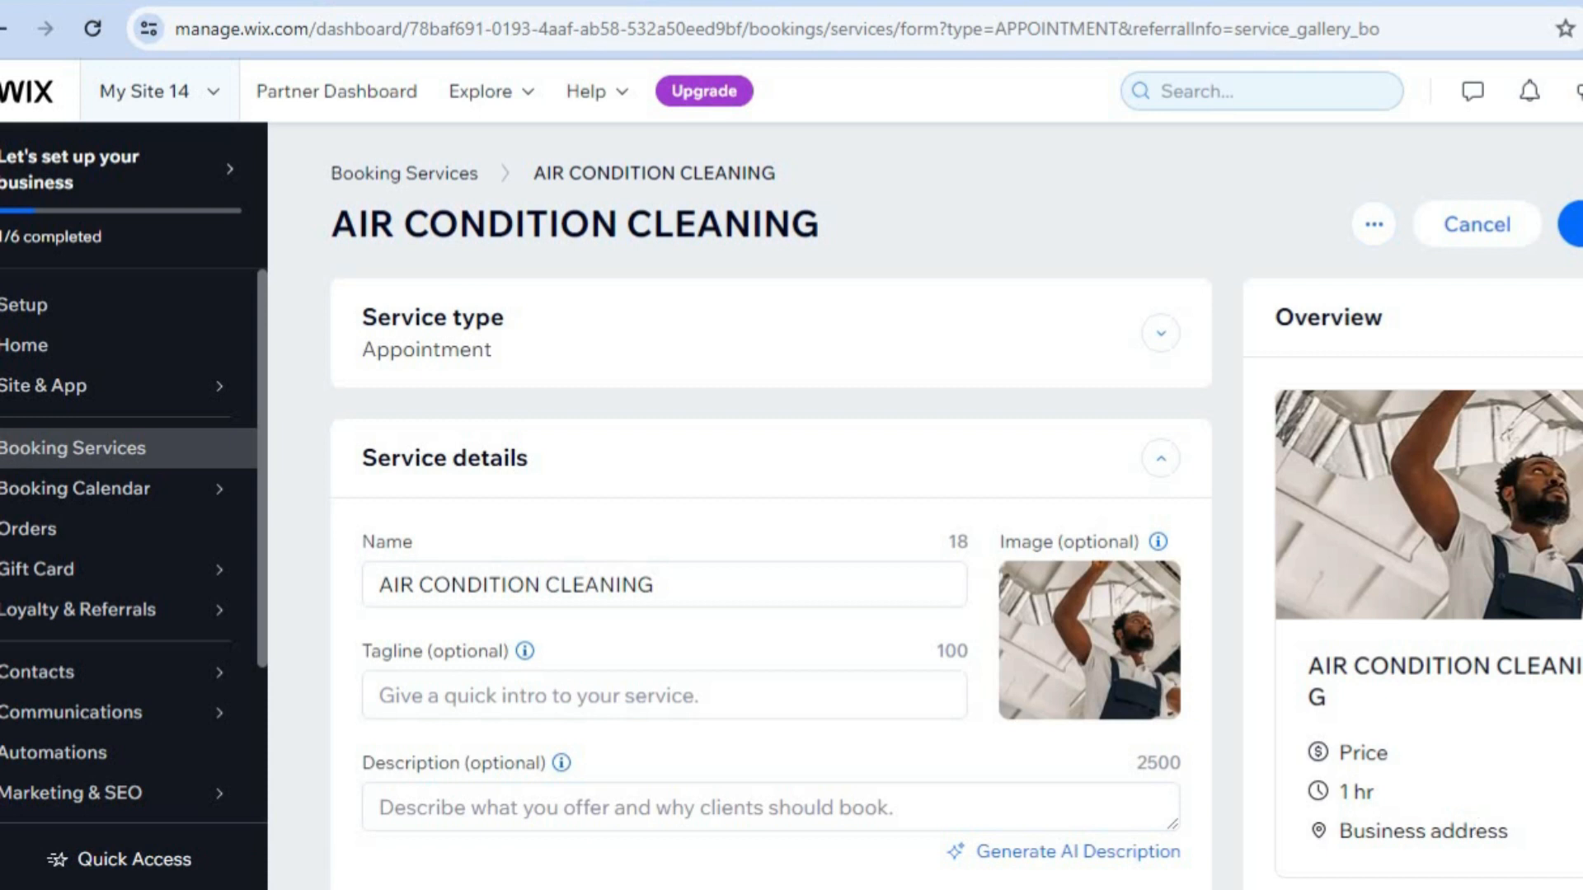
Look through the duration options available for the service without changing the selection.
{"action": "scroll", "coordinate": [957, 511], "scroll_direction": "down", "scroll_amount": 5}
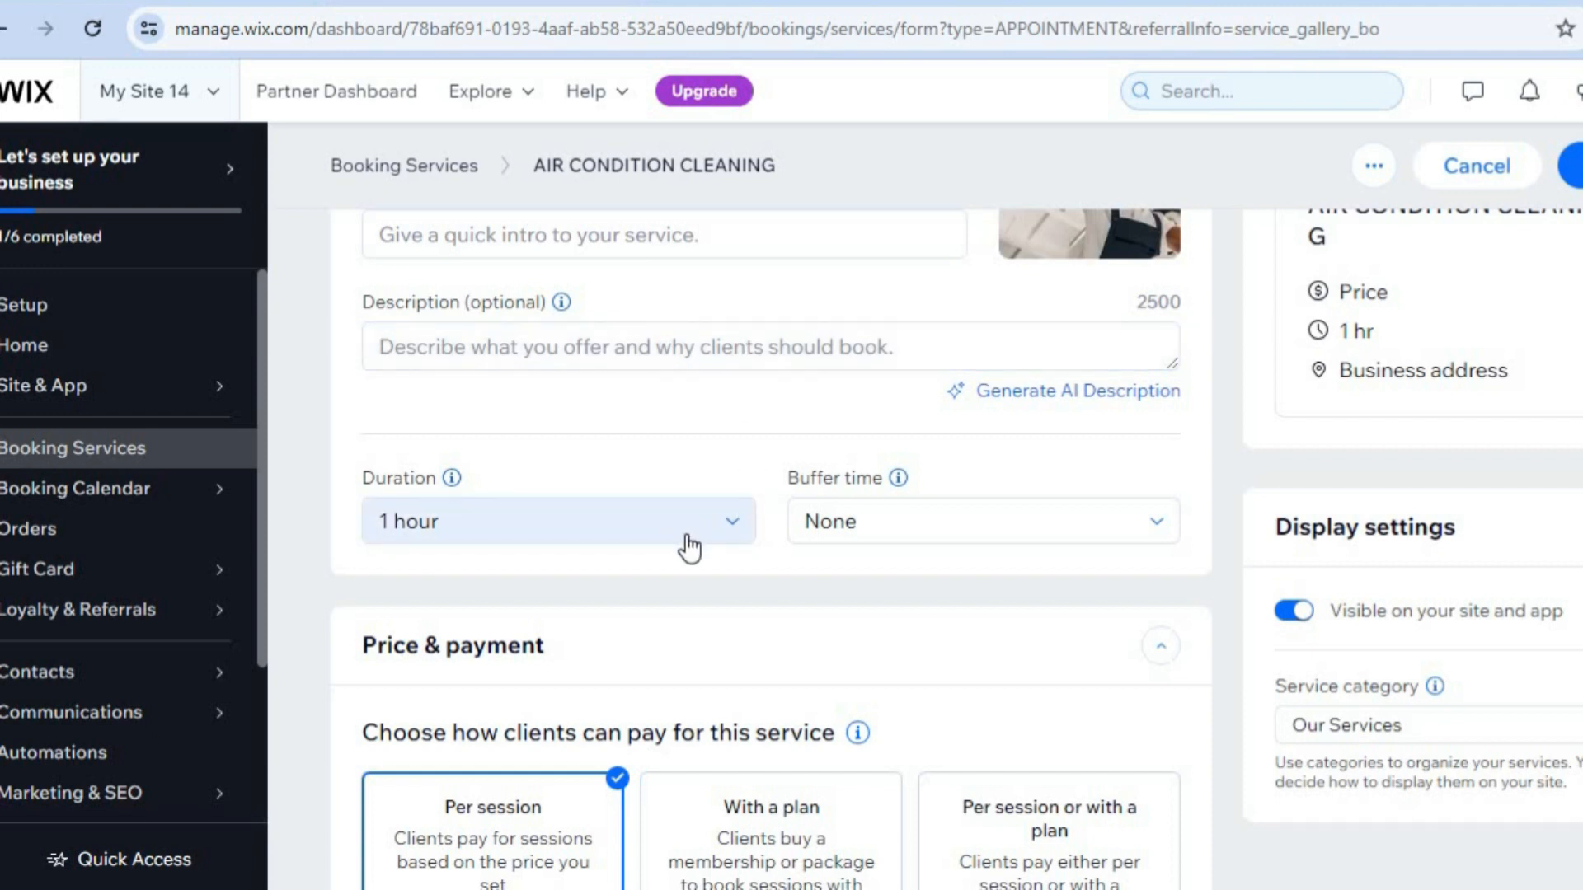
{"action": "left_click", "coordinate": [637, 532]}
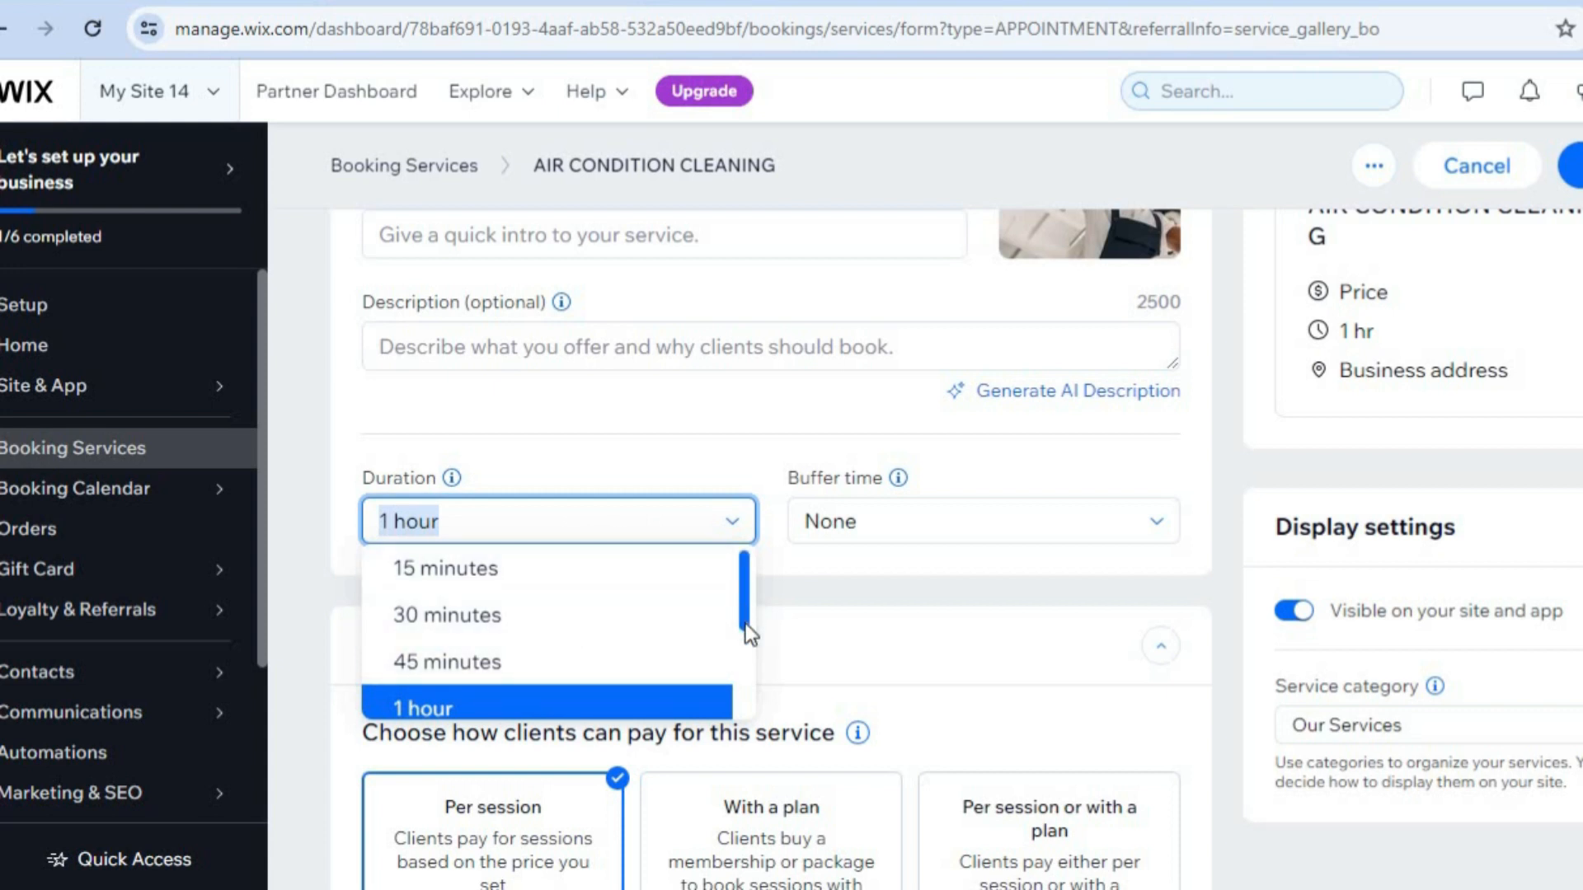
{"action": "scroll", "coordinate": [741, 686], "scroll_direction": "down", "scroll_amount": 3}
{"action": "scroll", "coordinate": [729, 610], "scroll_direction": "up", "scroll_amount": 3}
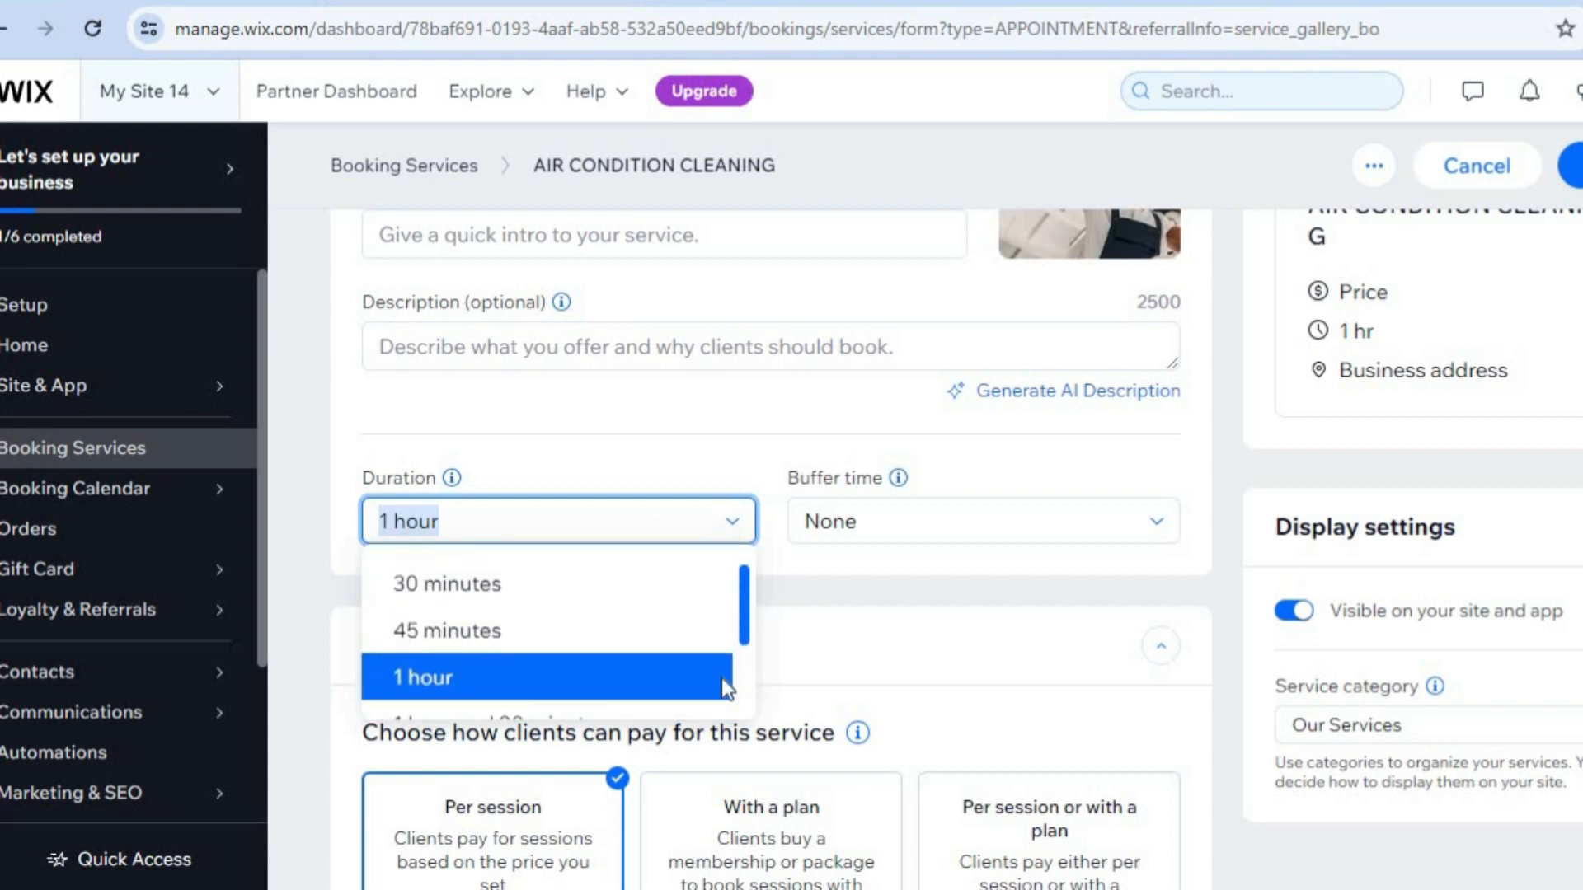
{"action": "scroll", "coordinate": [723, 687], "scroll_direction": "down", "scroll_amount": 3}
{"action": "left_click", "coordinate": [889, 665]}
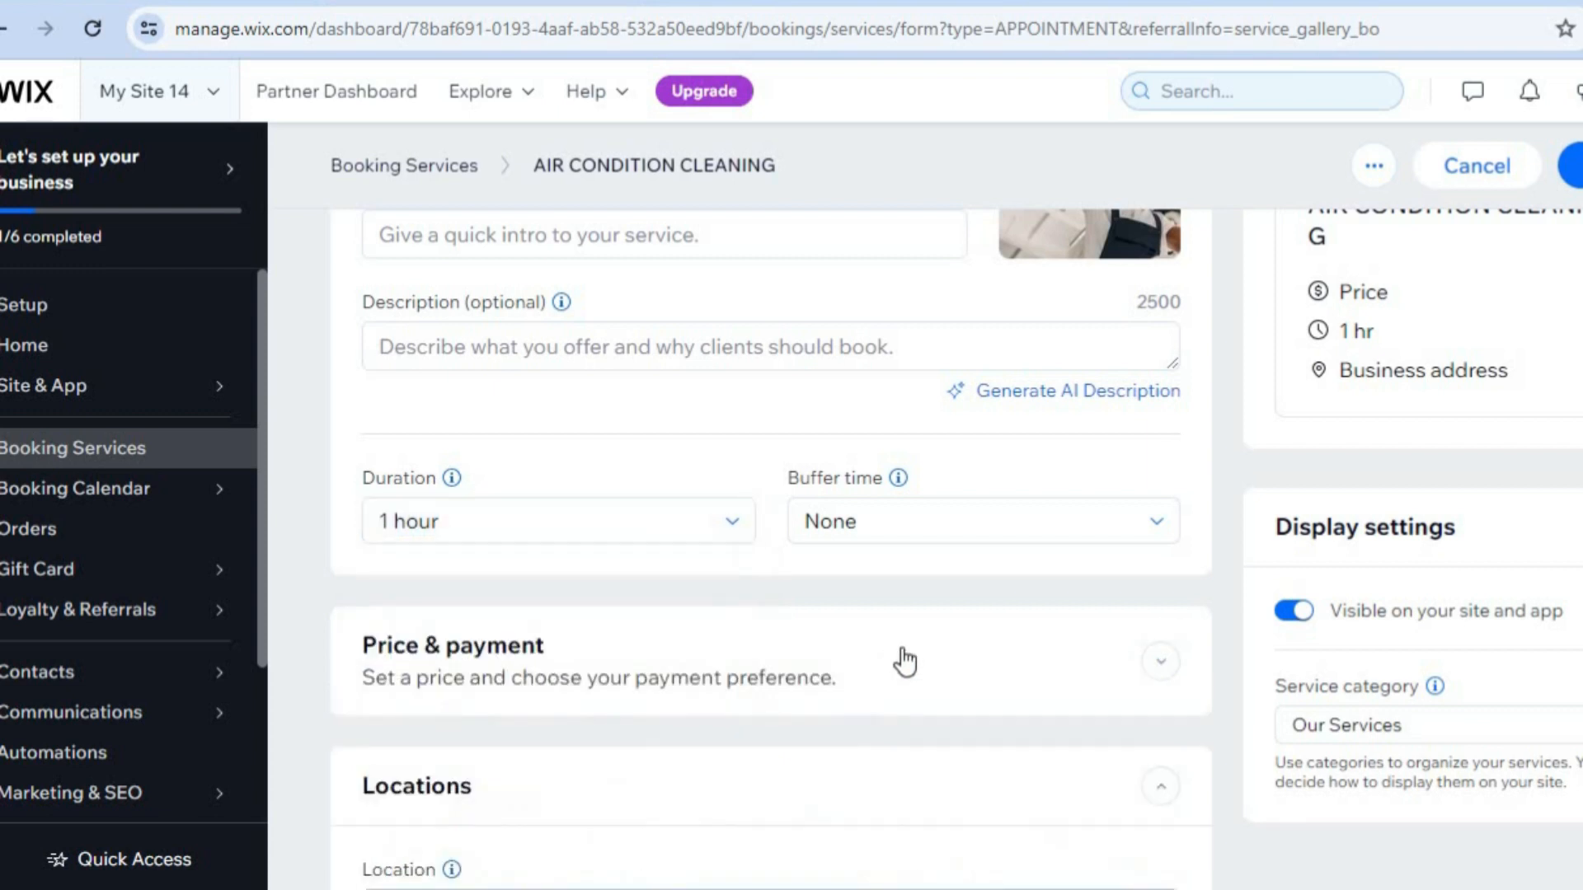
{"action": "left_click", "coordinate": [1002, 675]}
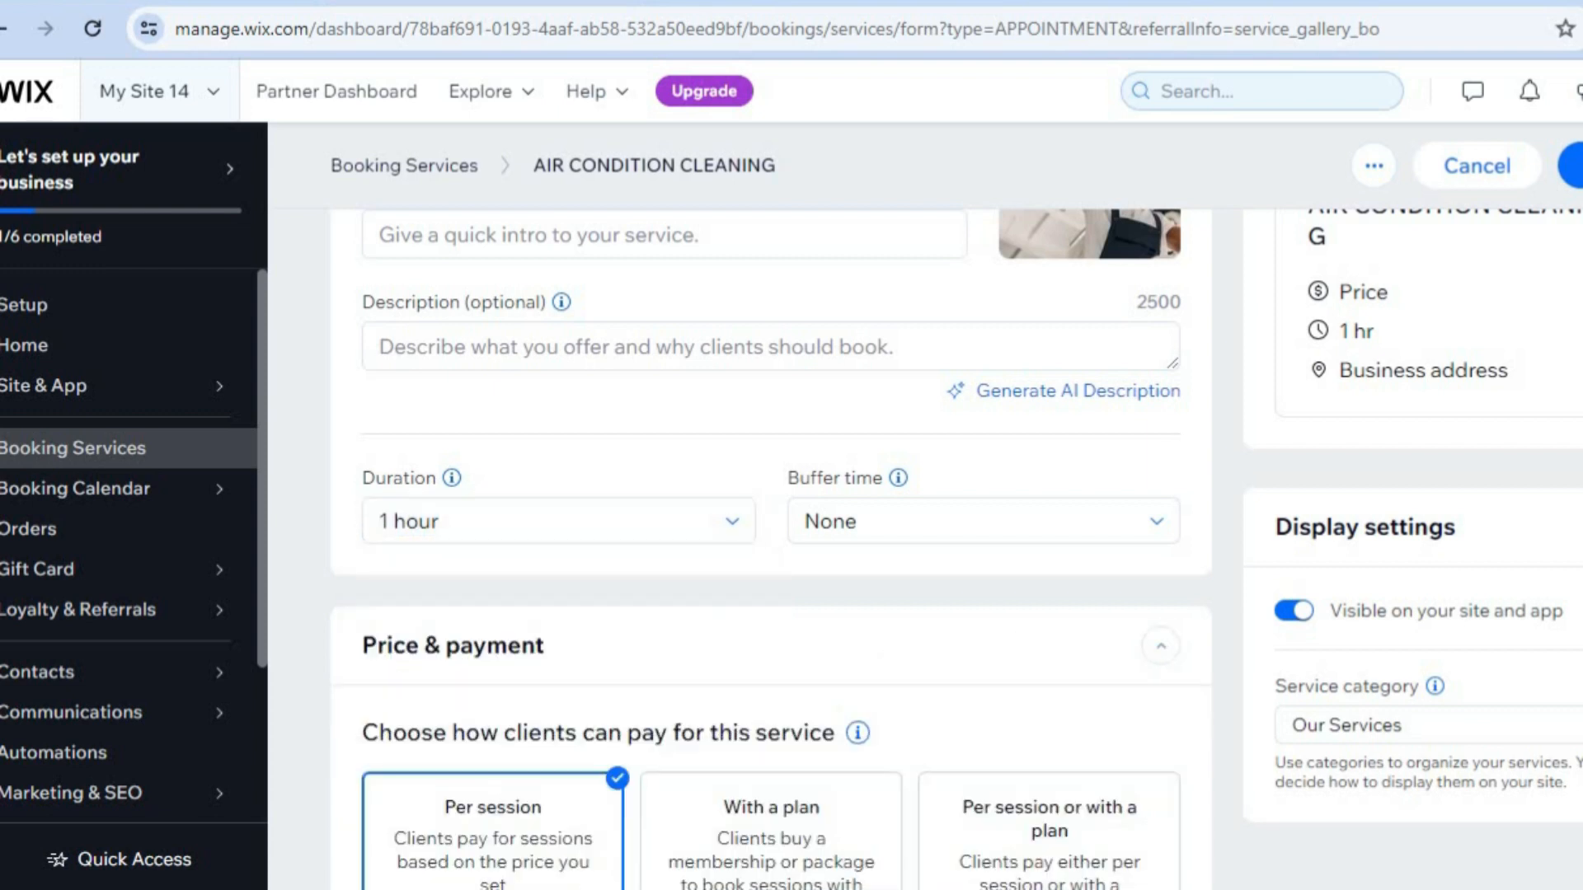
Set the fixed price per session to J$ 100.
{"action": "scroll", "coordinate": [771, 553], "scroll_direction": "down", "scroll_amount": 4}
{"action": "scroll", "coordinate": [771, 552], "scroll_direction": "up", "scroll_amount": 1}
{"action": "scroll", "coordinate": [771, 552], "scroll_direction": "down", "scroll_amount": 3}
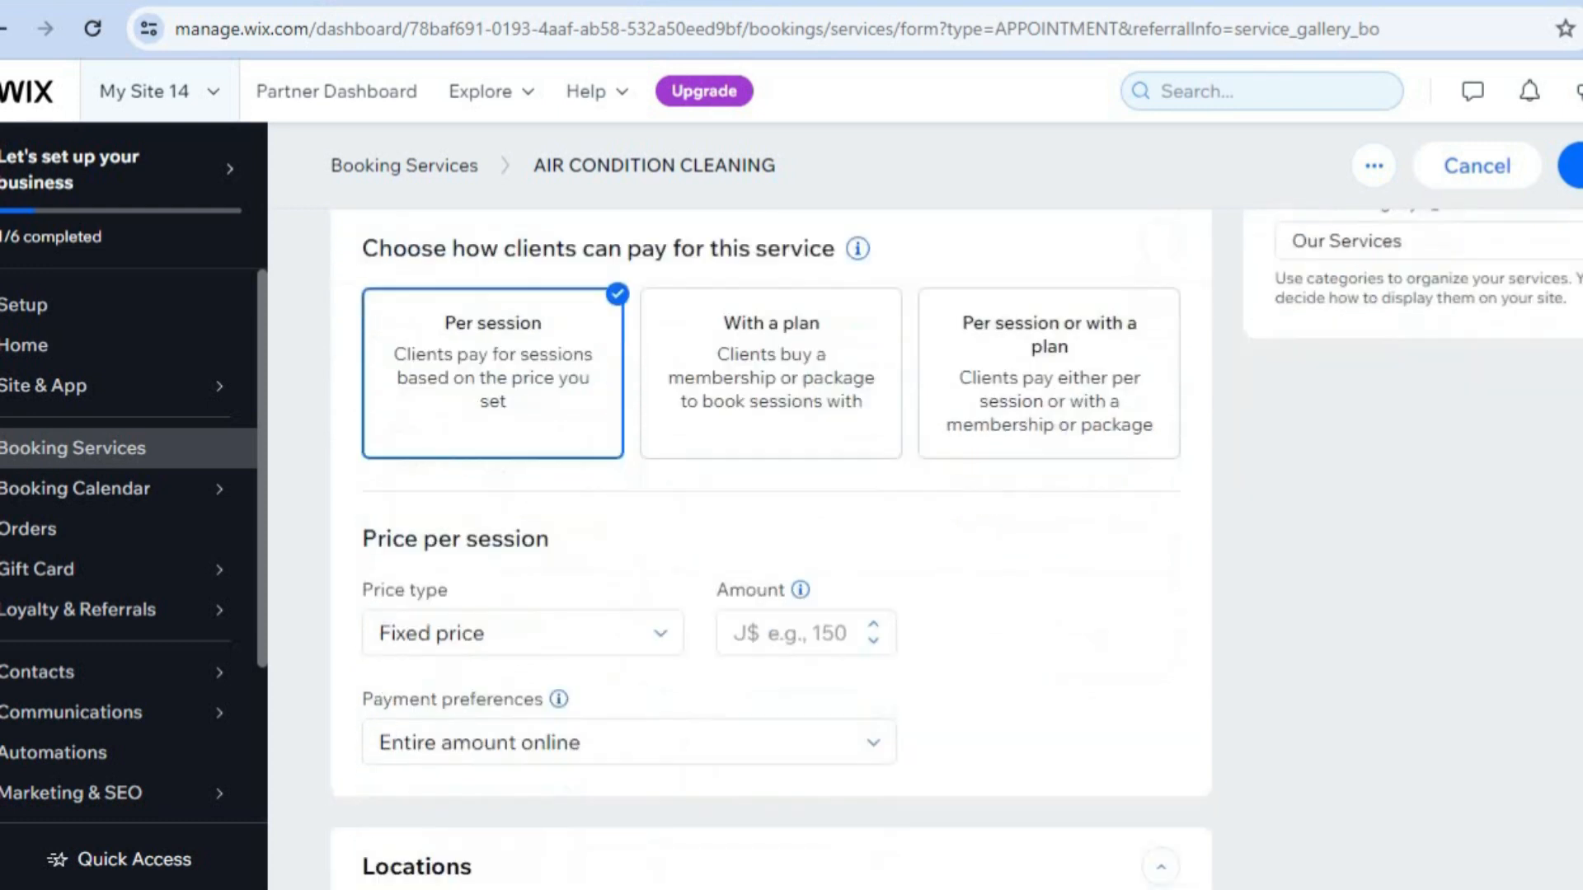
{"action": "scroll", "coordinate": [1164, 503], "scroll_direction": "down", "scroll_amount": 2}
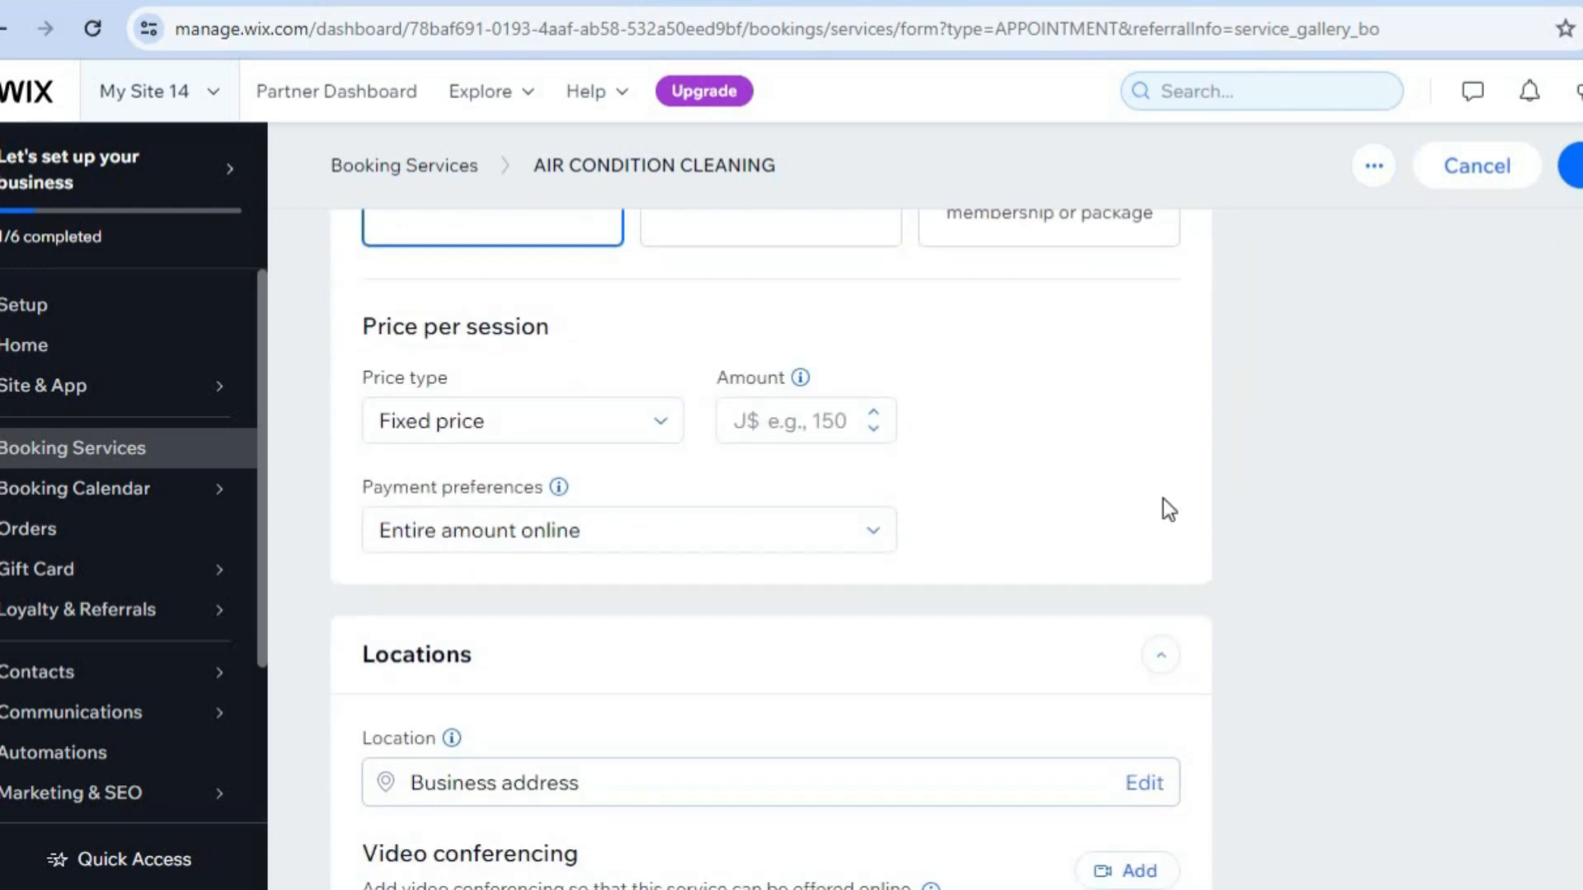
{"action": "left_click", "coordinate": [792, 432]}
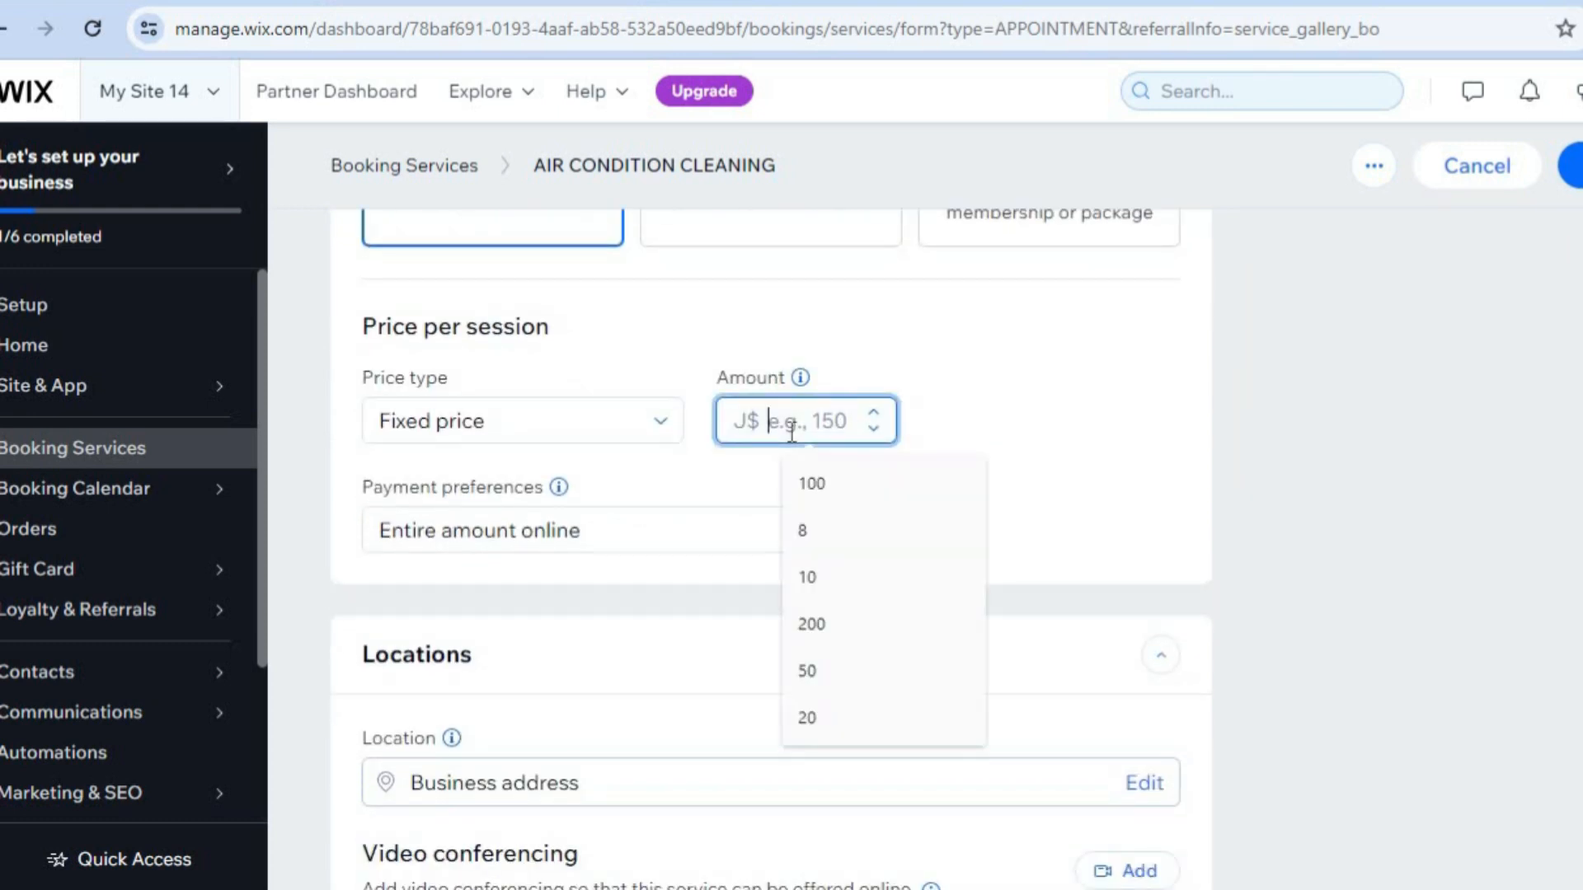
{"action": "left_click", "coordinate": [830, 475]}
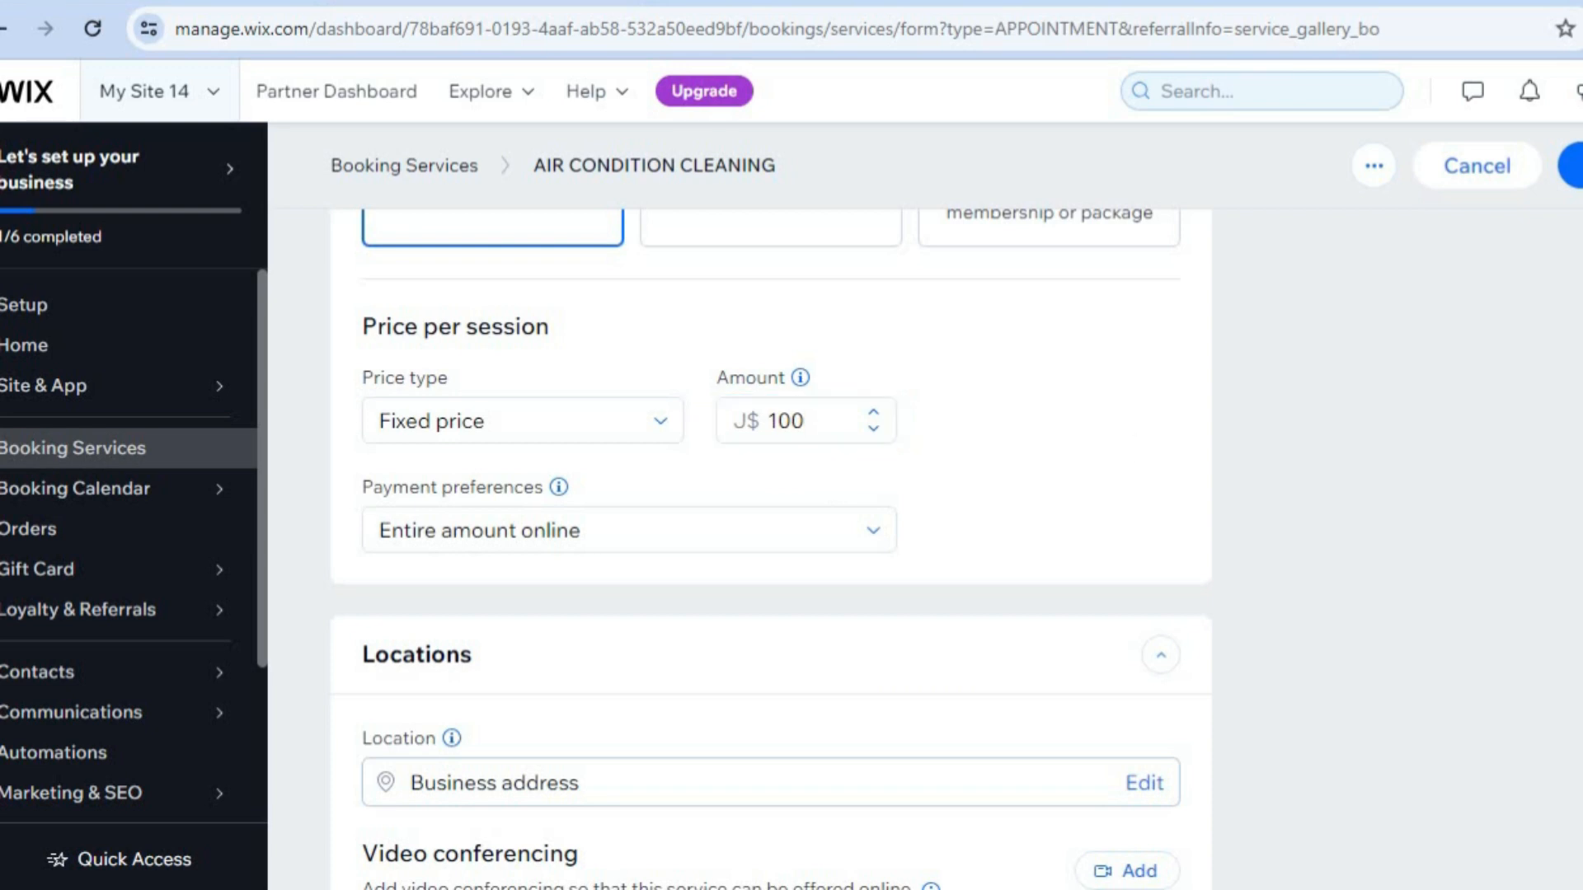
{"action": "scroll", "coordinate": [772, 548], "scroll_direction": "down", "scroll_amount": 2}
{"action": "scroll", "coordinate": [772, 548], "scroll_direction": "down", "scroll_amount": 2}
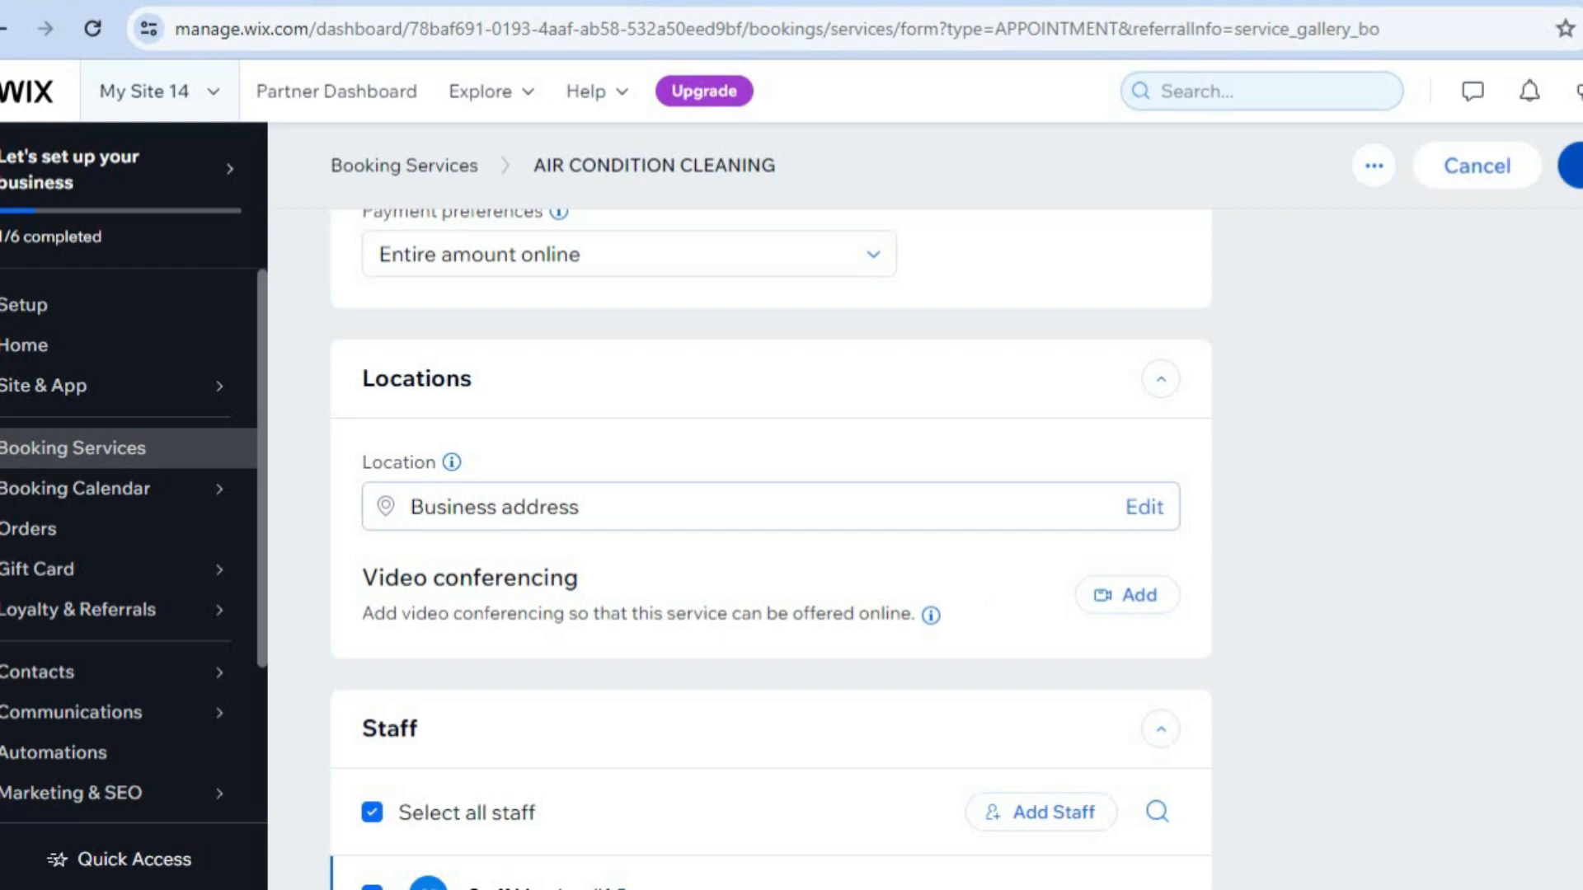
Save the AIR CONDITION CLEANING service and view it in the service list.
{"action": "left_click", "coordinate": [1577, 166]}
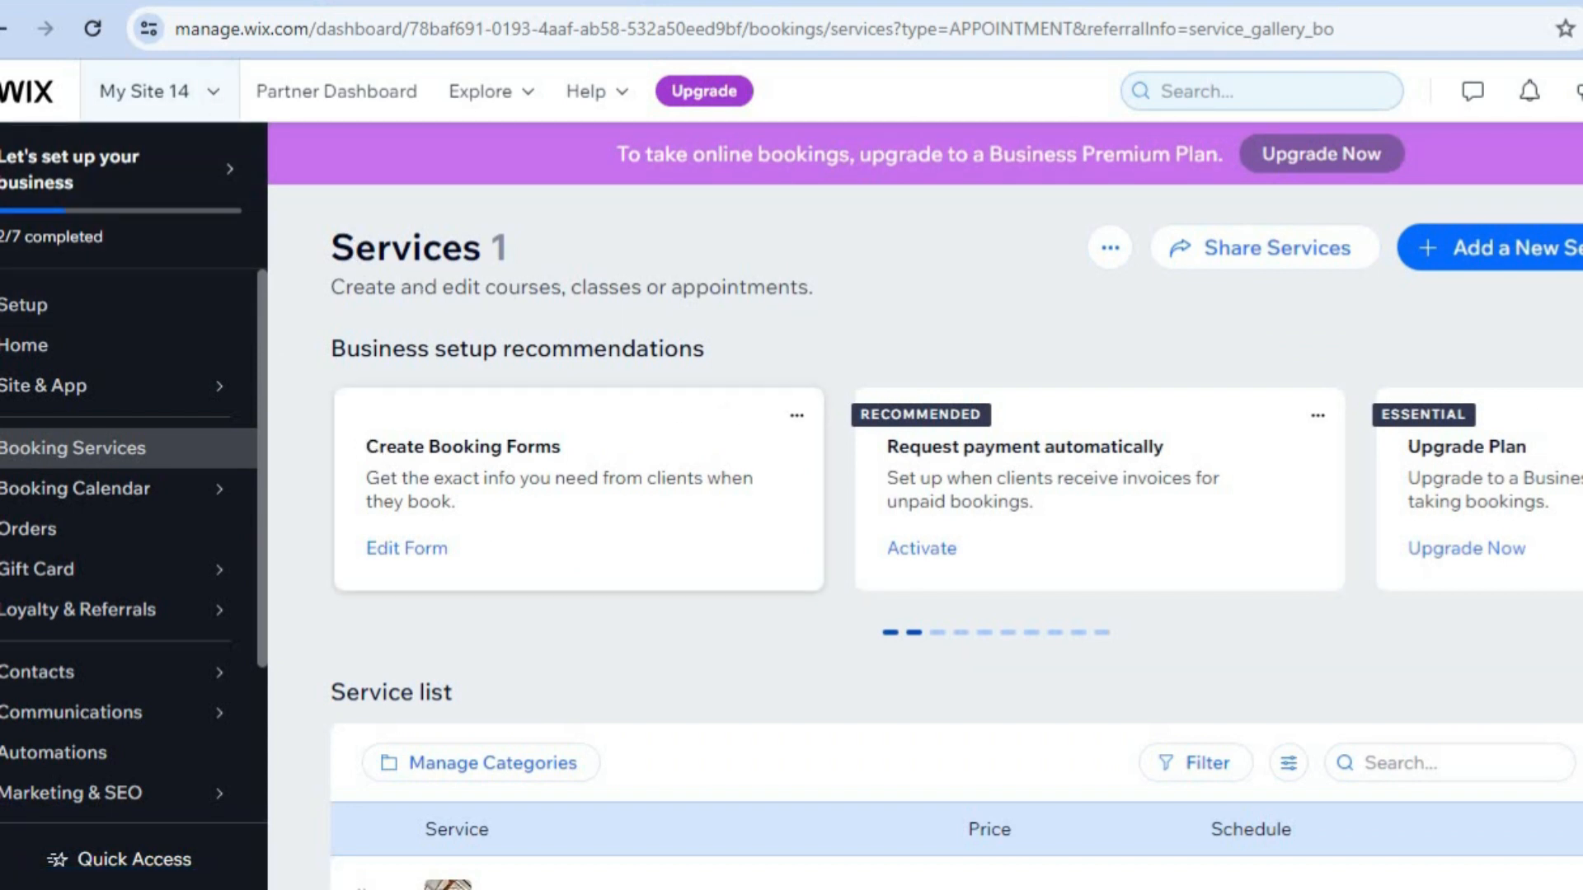
{"action": "scroll", "coordinate": [997, 468], "scroll_direction": "down", "scroll_amount": 3}
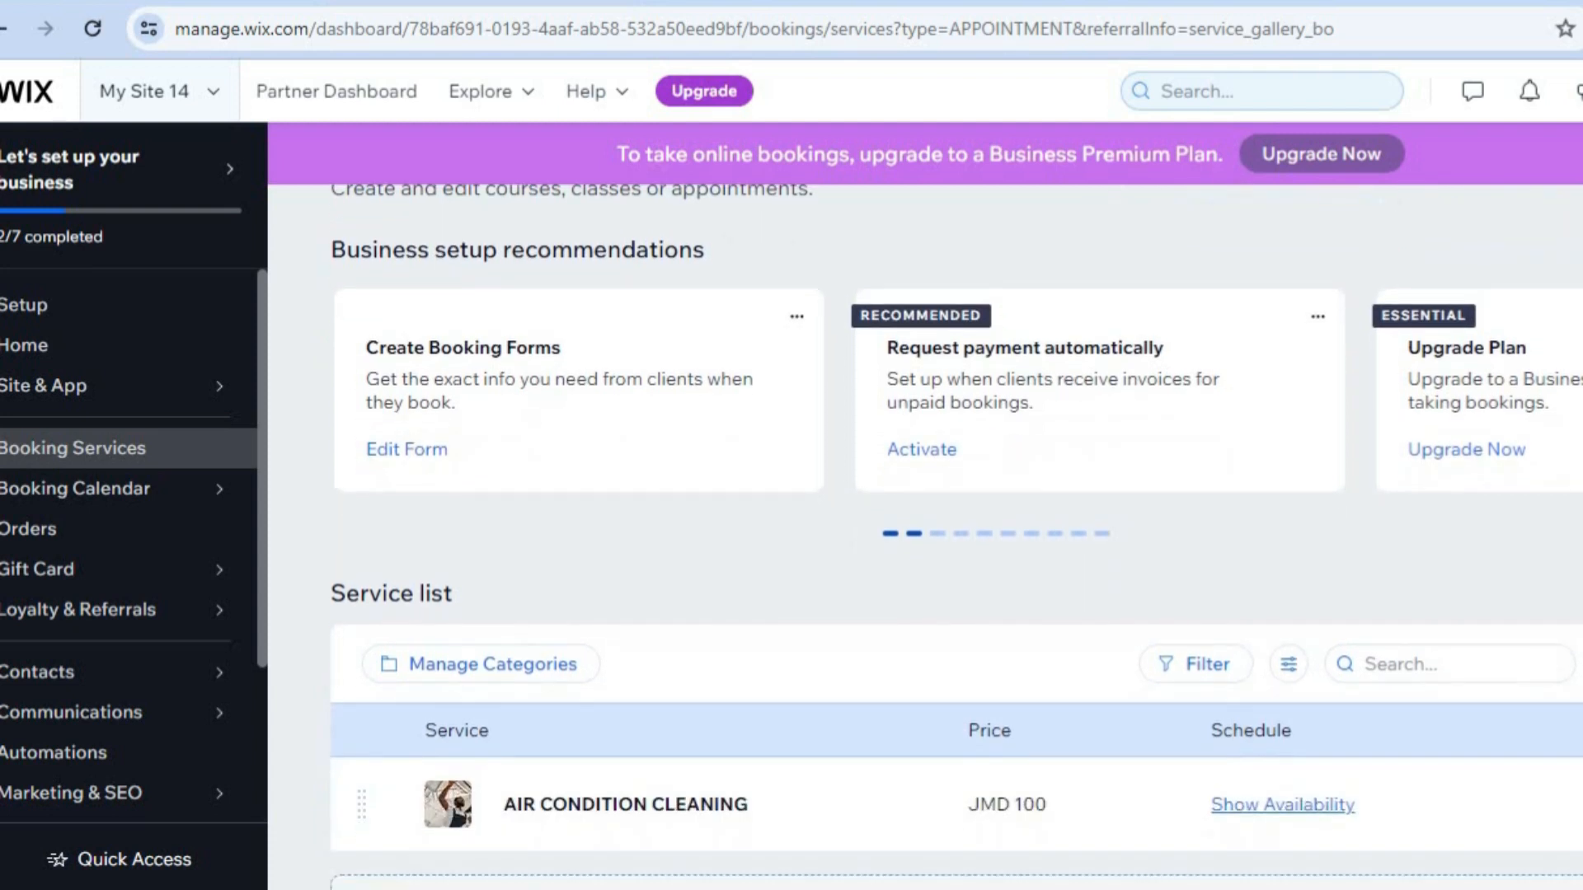
Open the booking calendar and dismiss its welcome message.
{"action": "mouse_move", "coordinate": [95, 499]}
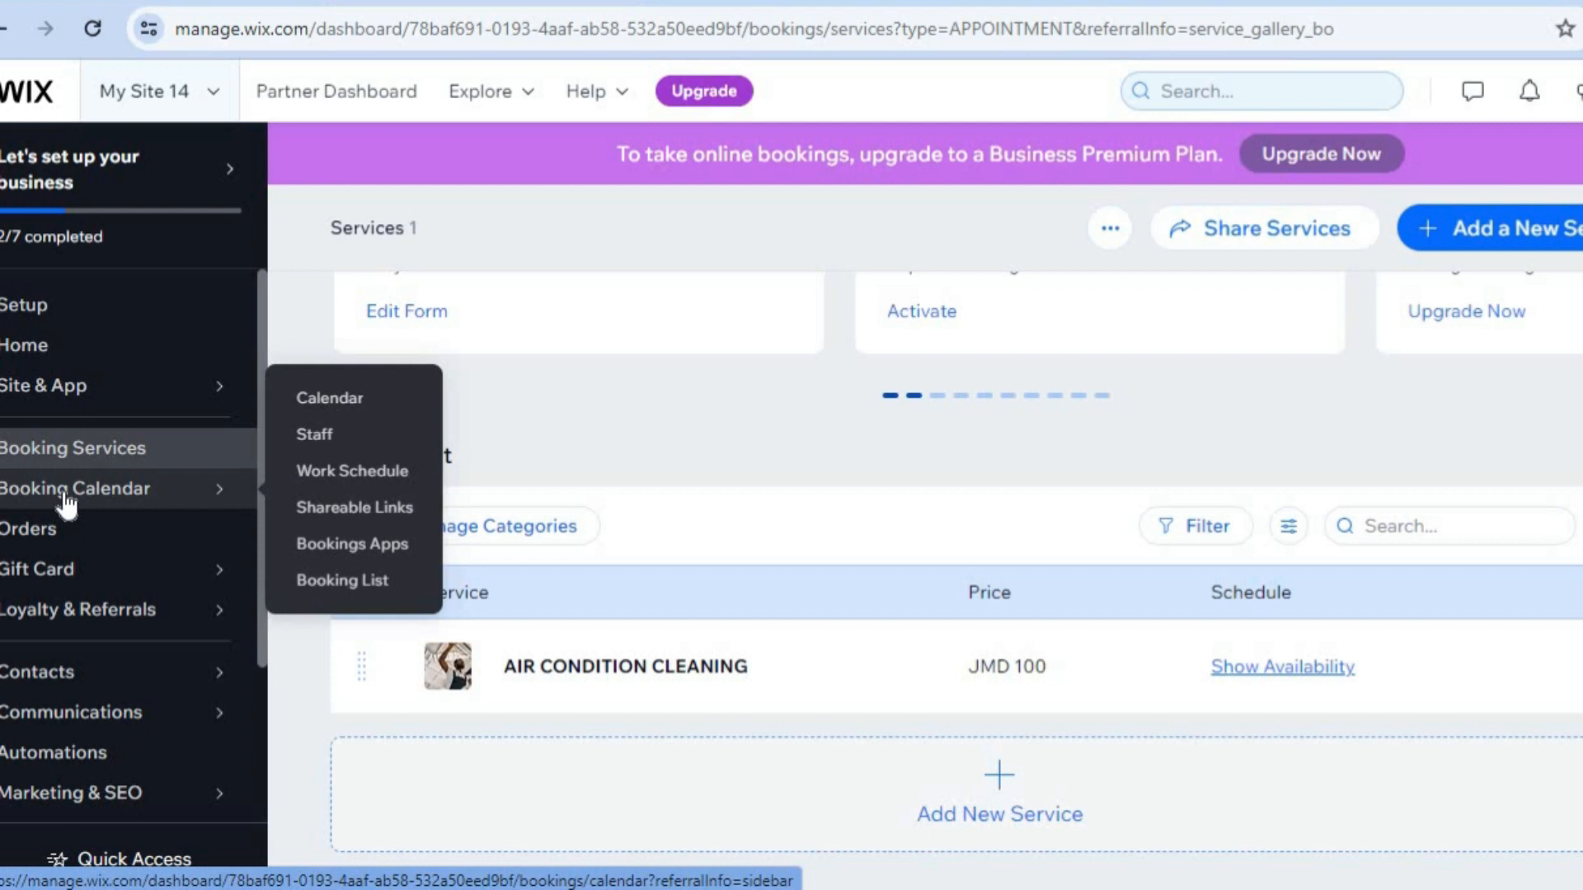
{"action": "left_click", "coordinate": [345, 410]}
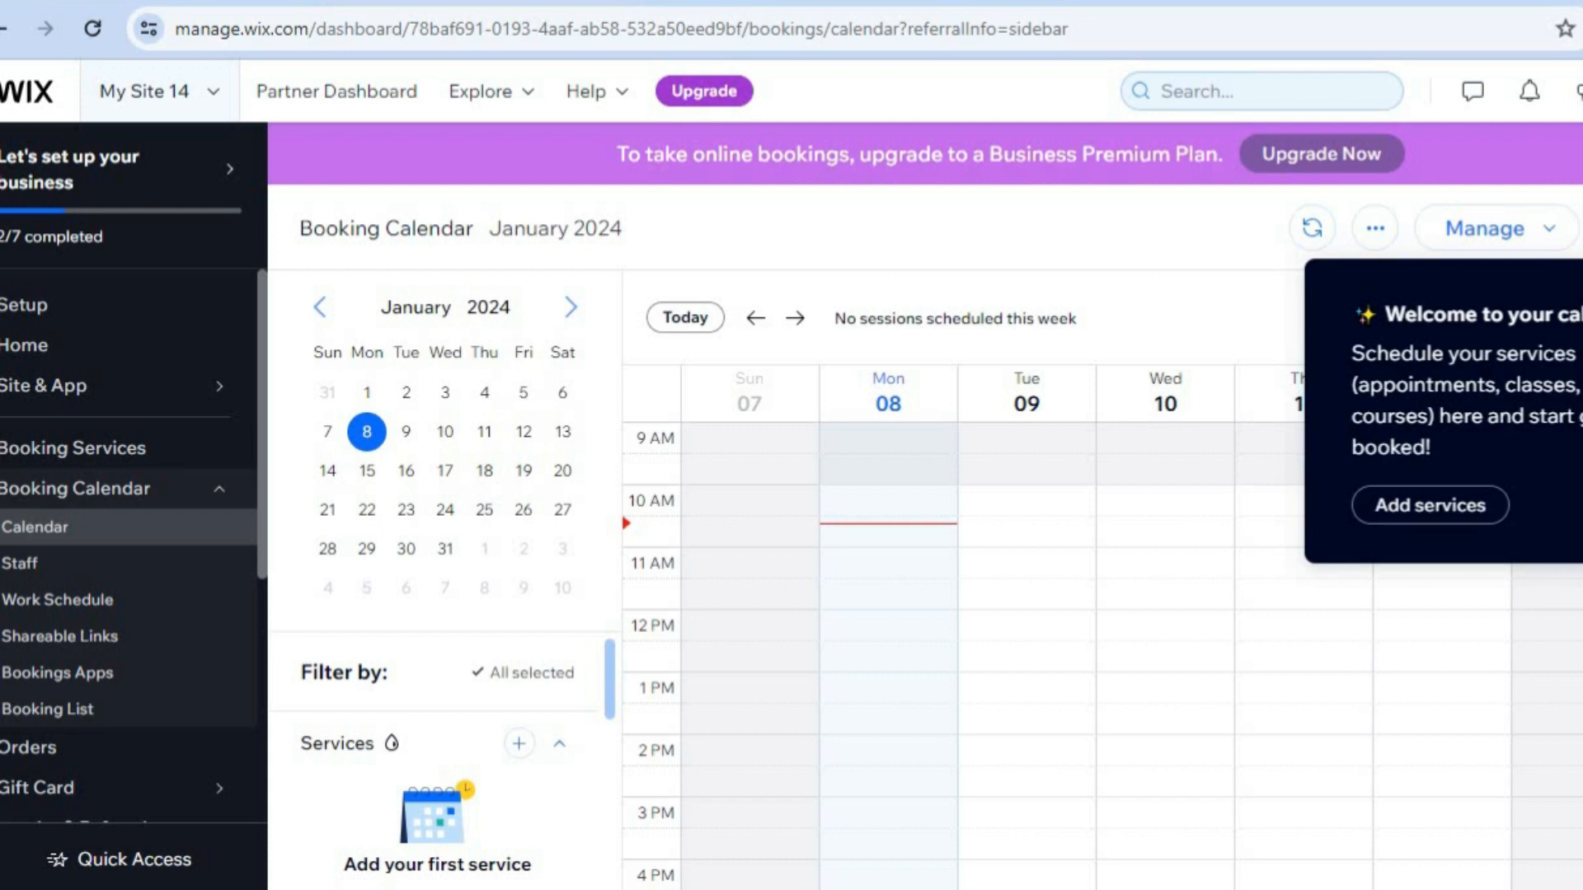
{"action": "left_click", "coordinate": [1579, 288]}
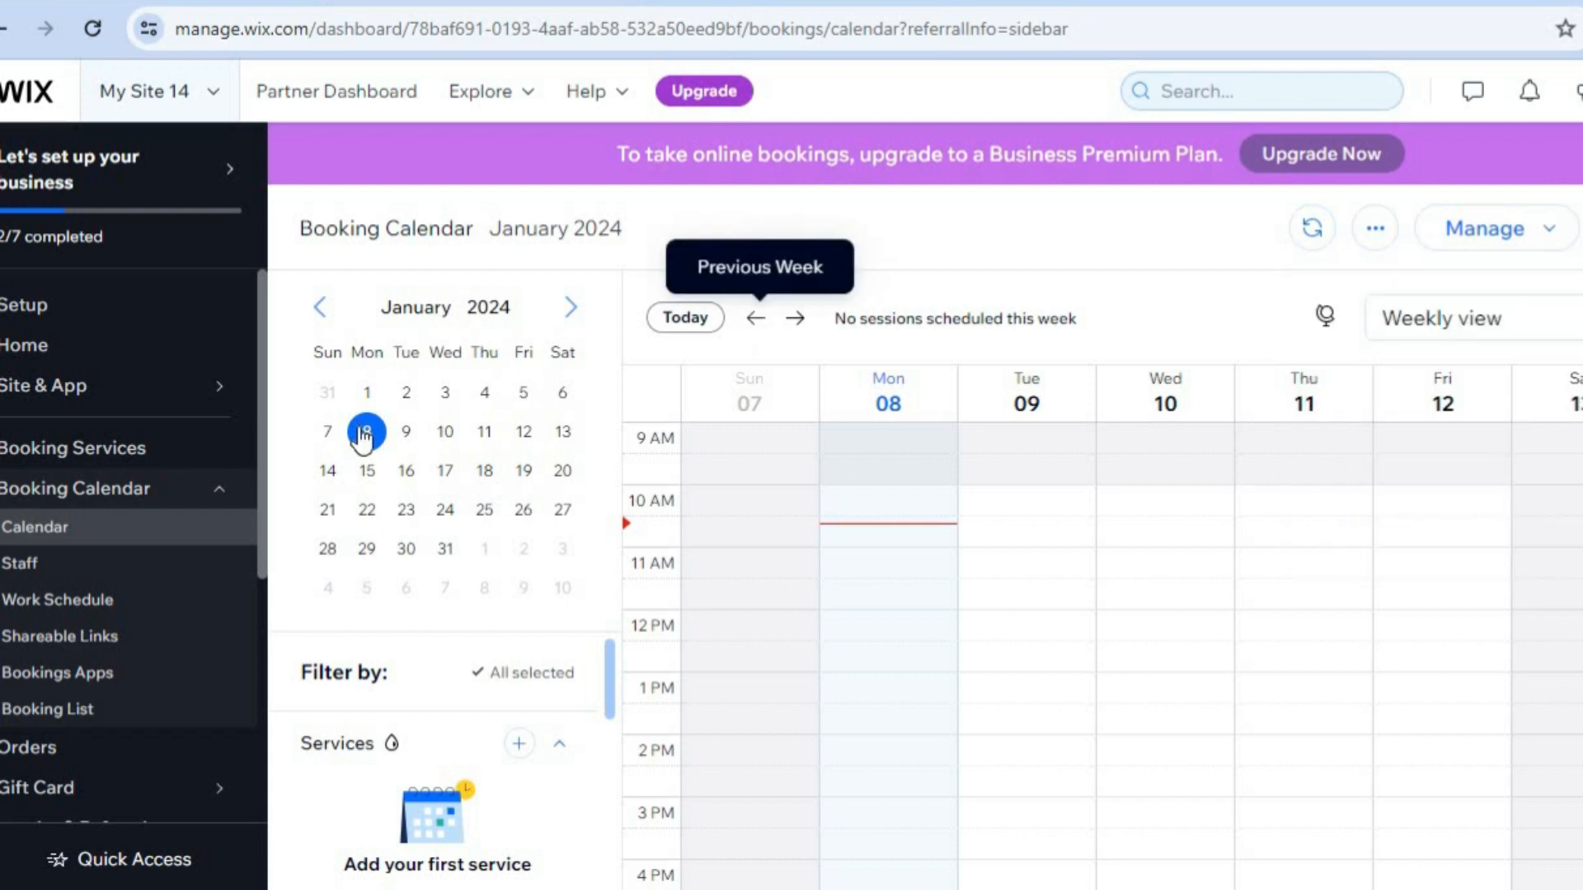
Open the site's payments area and go to the management page for payment methods.
{"action": "left_click_drag", "start_coordinate": [265, 433], "coordinate": [257, 676]}
{"action": "mouse_move", "coordinate": [258, 676]}
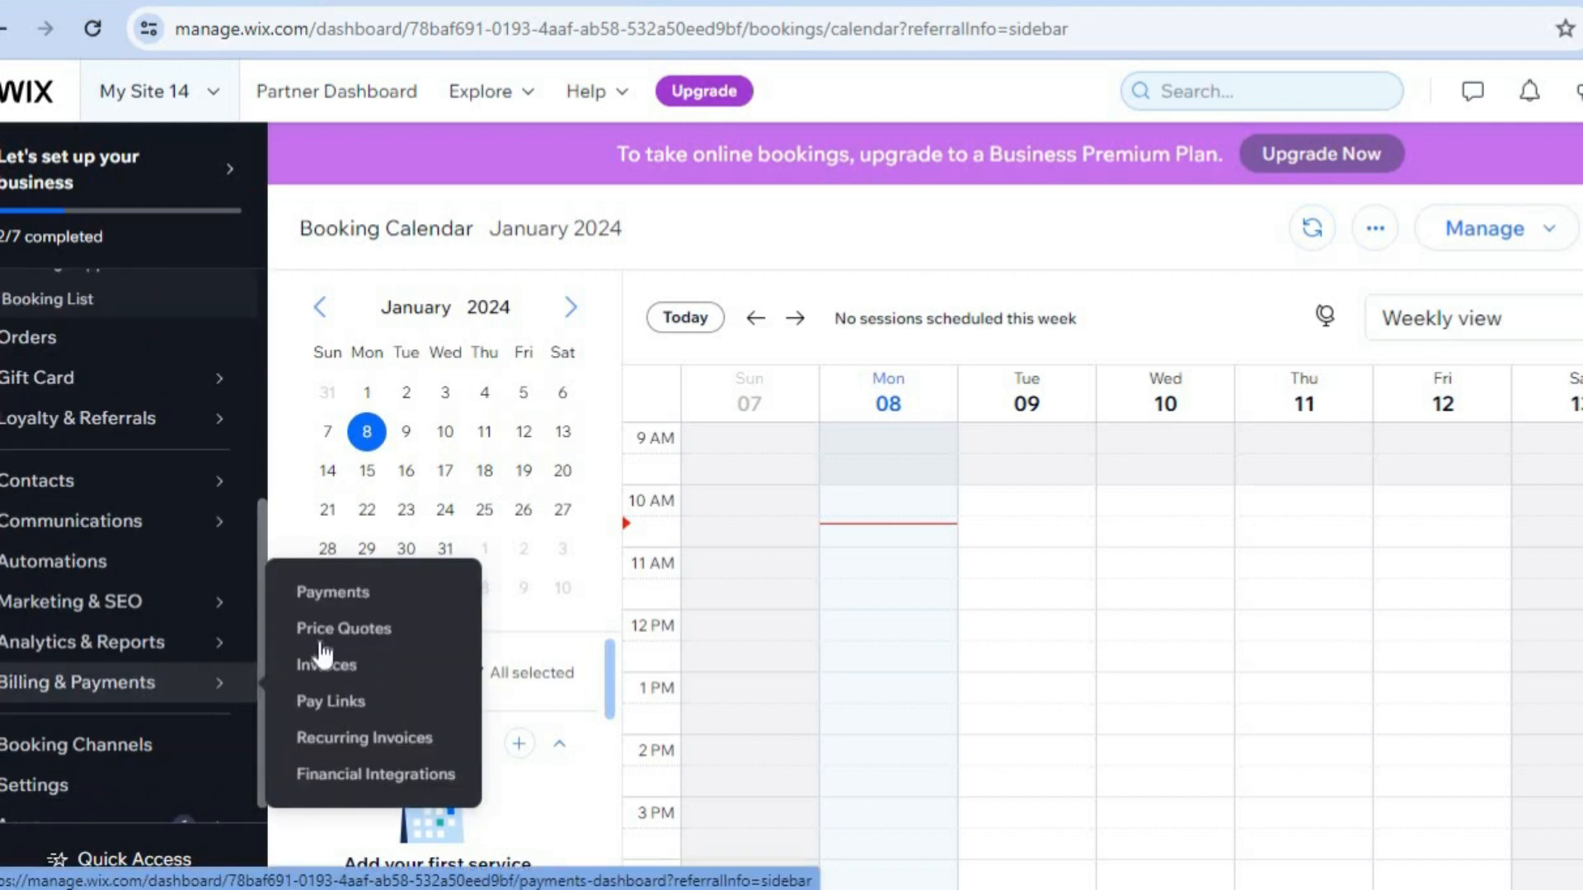
{"action": "left_click", "coordinate": [367, 613]}
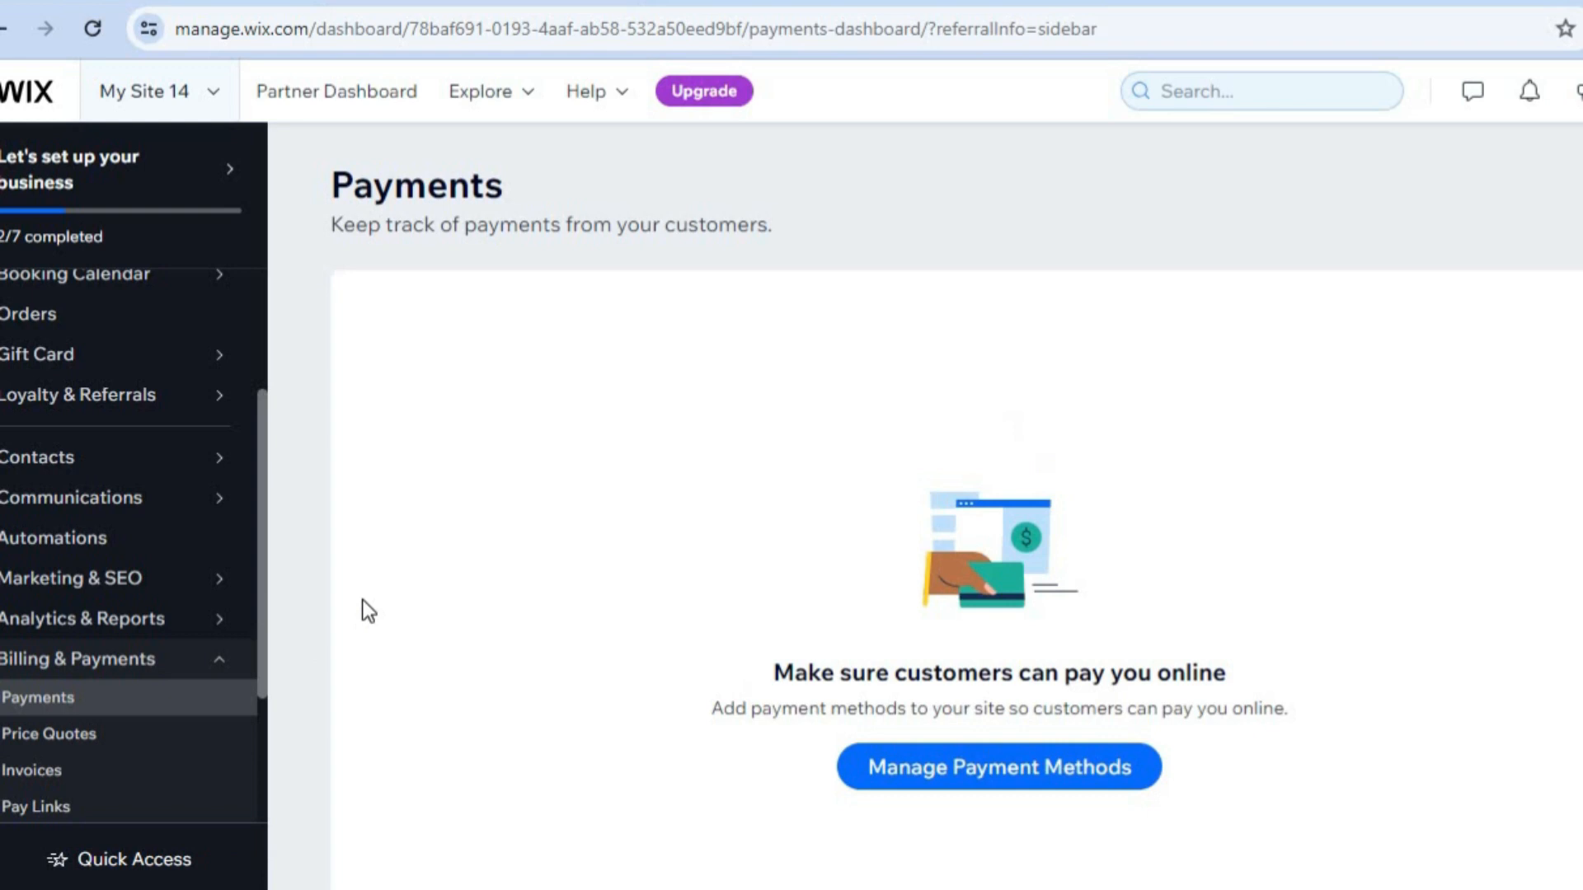
{"action": "left_click", "coordinate": [903, 775]}
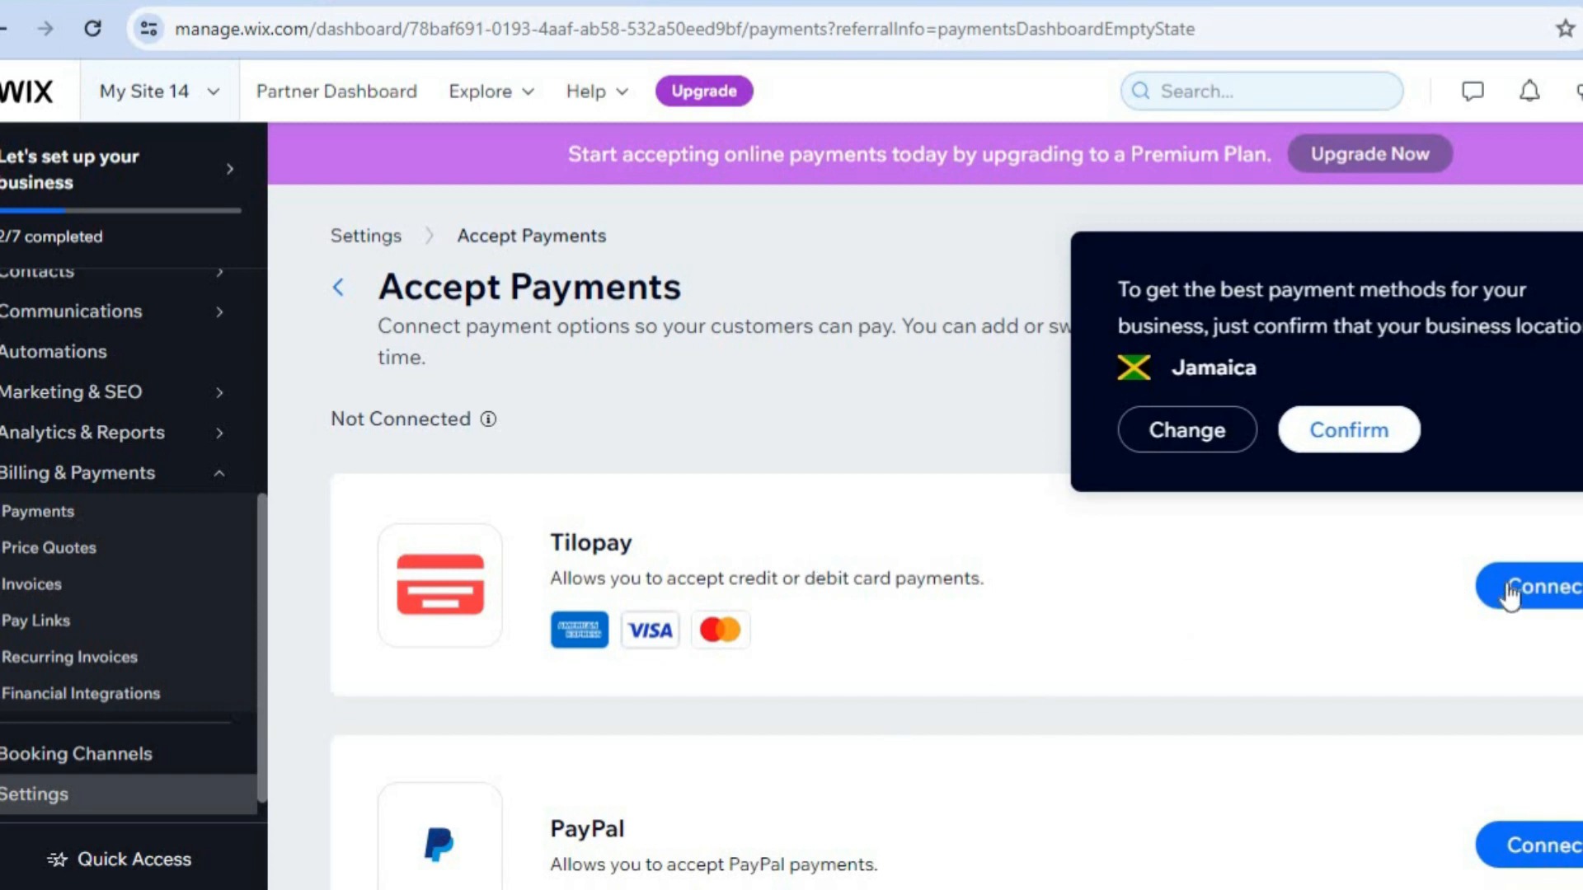
{"action": "scroll", "coordinate": [1530, 742], "scroll_direction": "down", "scroll_amount": 2}
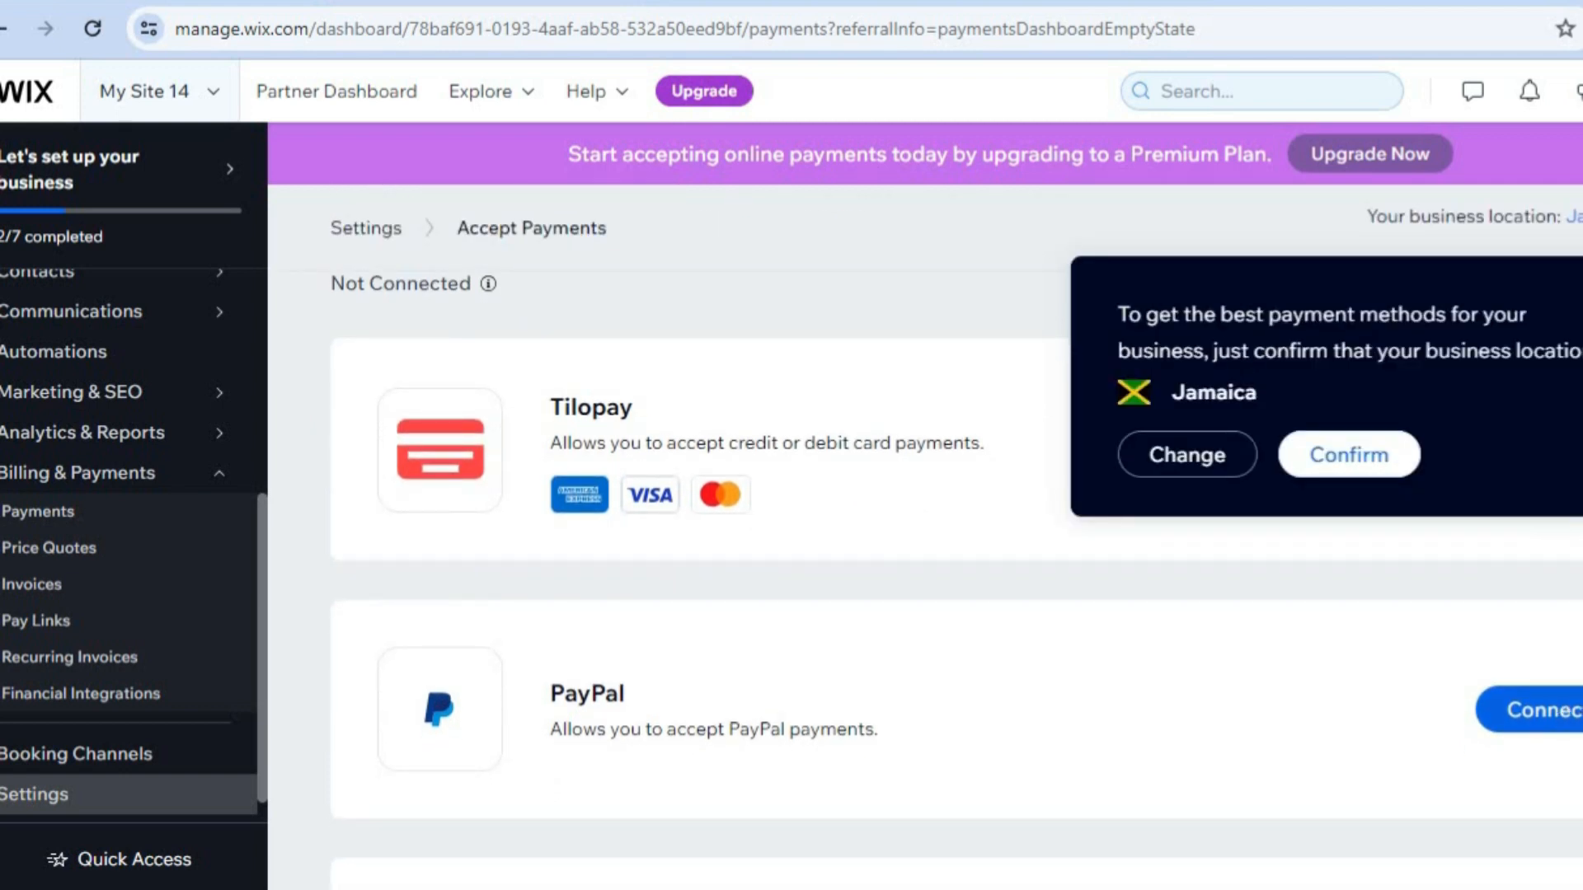
{"action": "scroll", "coordinate": [1442, 618], "scroll_direction": "up", "scroll_amount": 2}
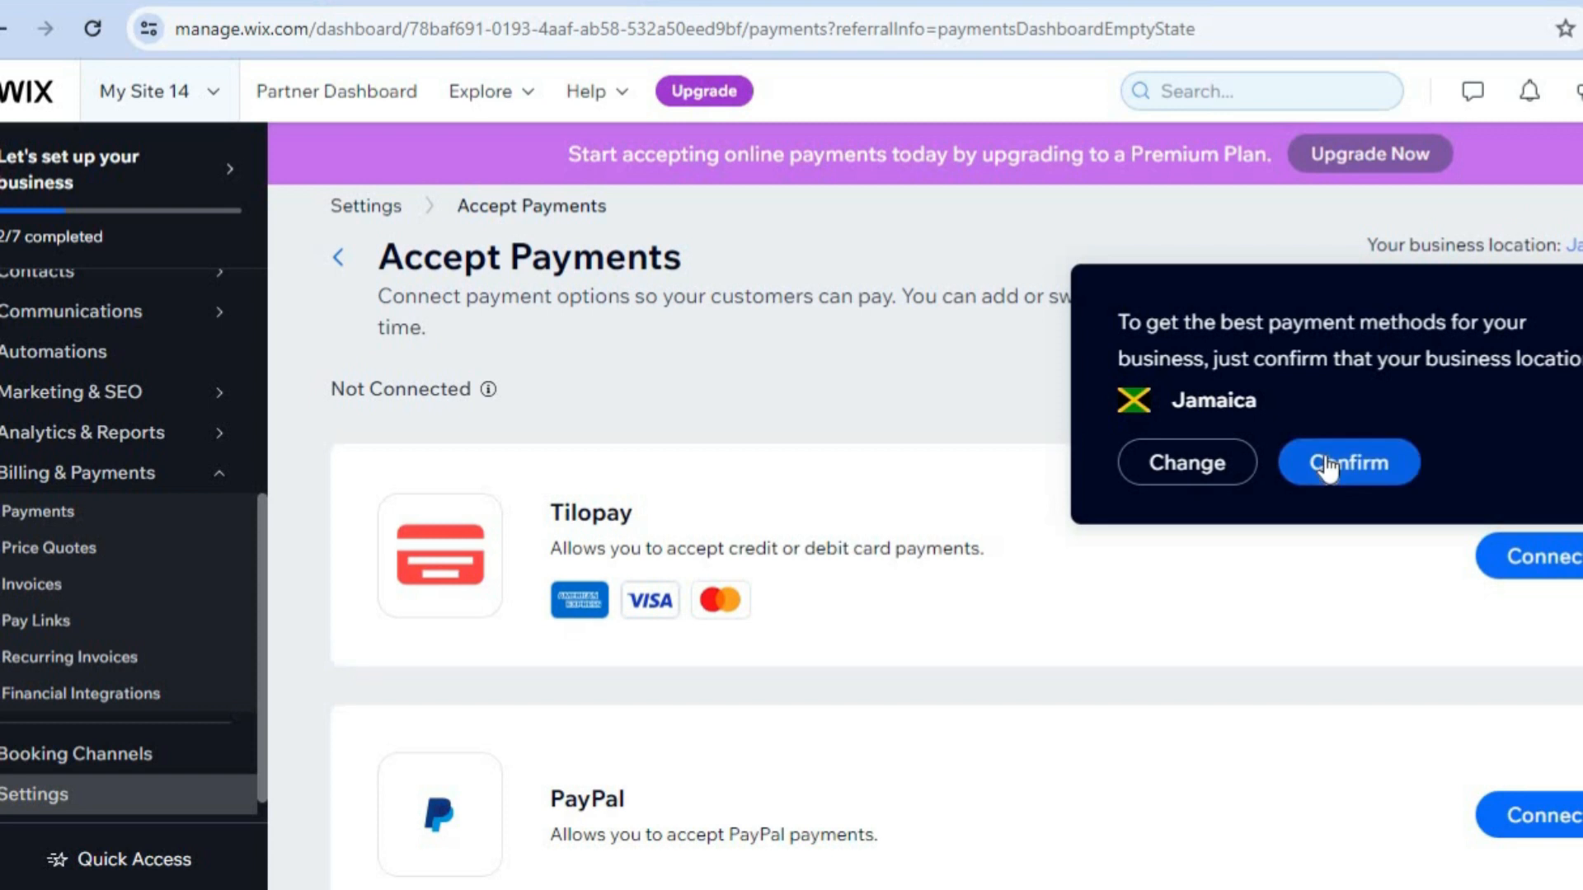
Change the business location for accepting payments to Australia.
{"action": "left_click", "coordinate": [1151, 464]}
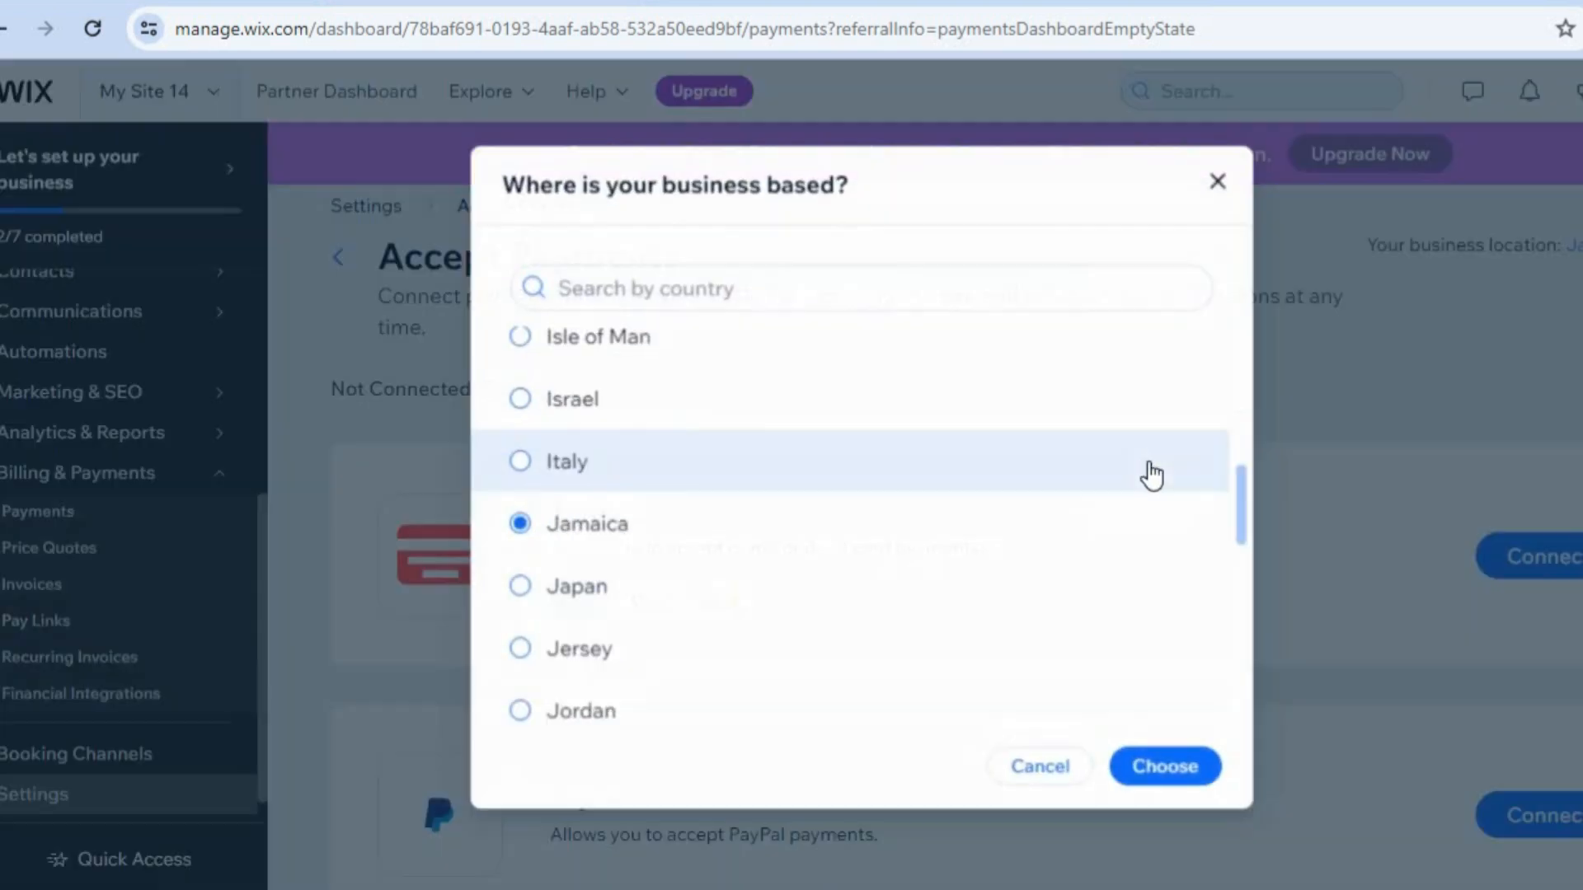
{"action": "left_click", "coordinate": [743, 275]}
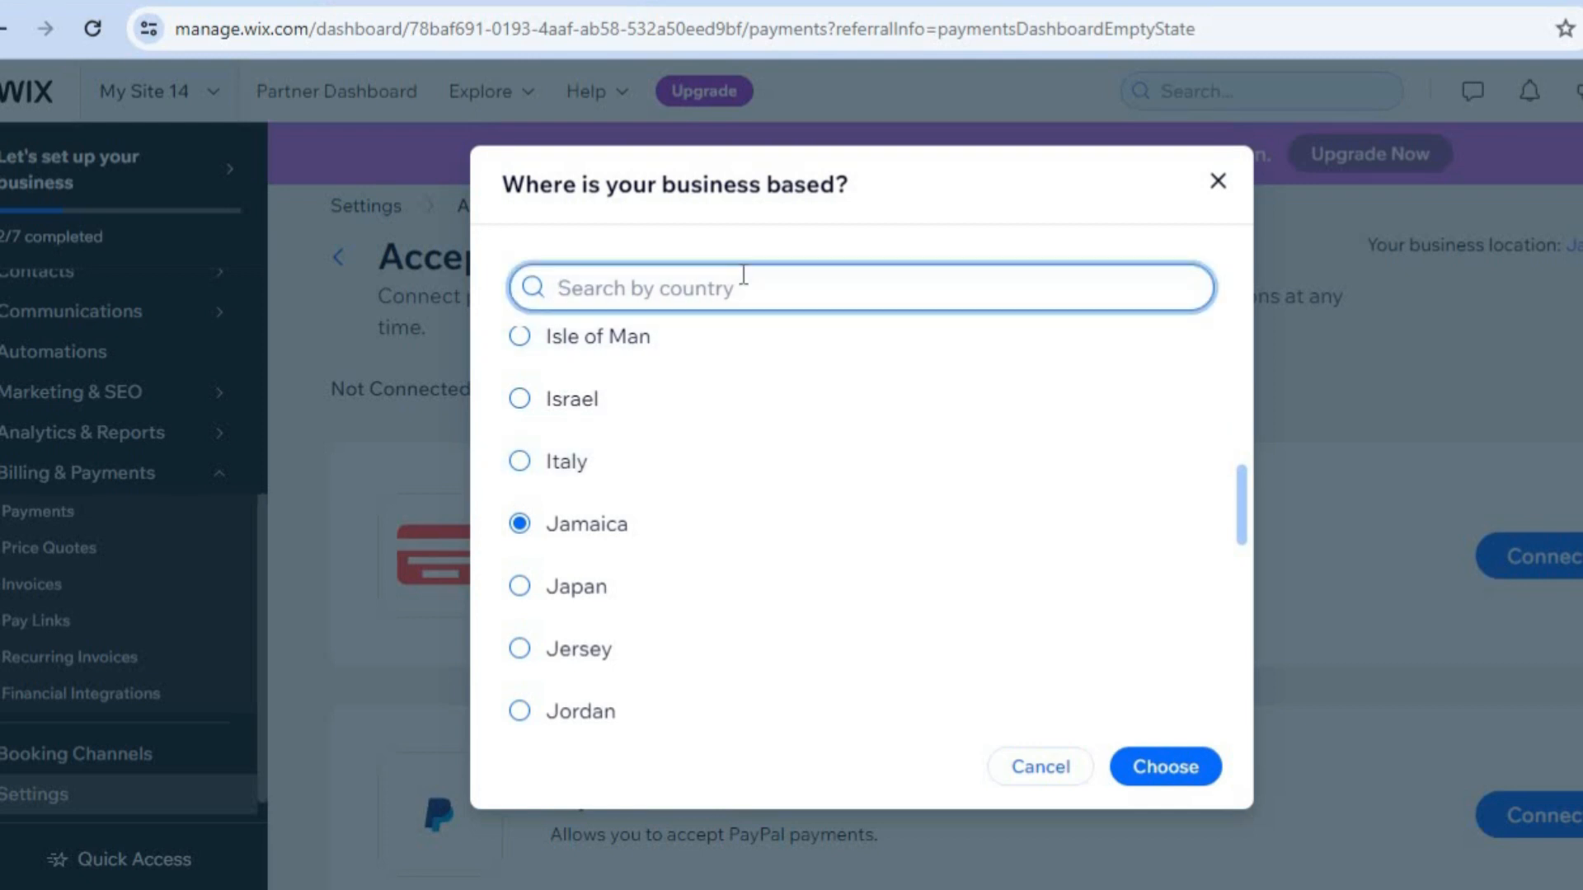
{"action": "type", "text": "A"}
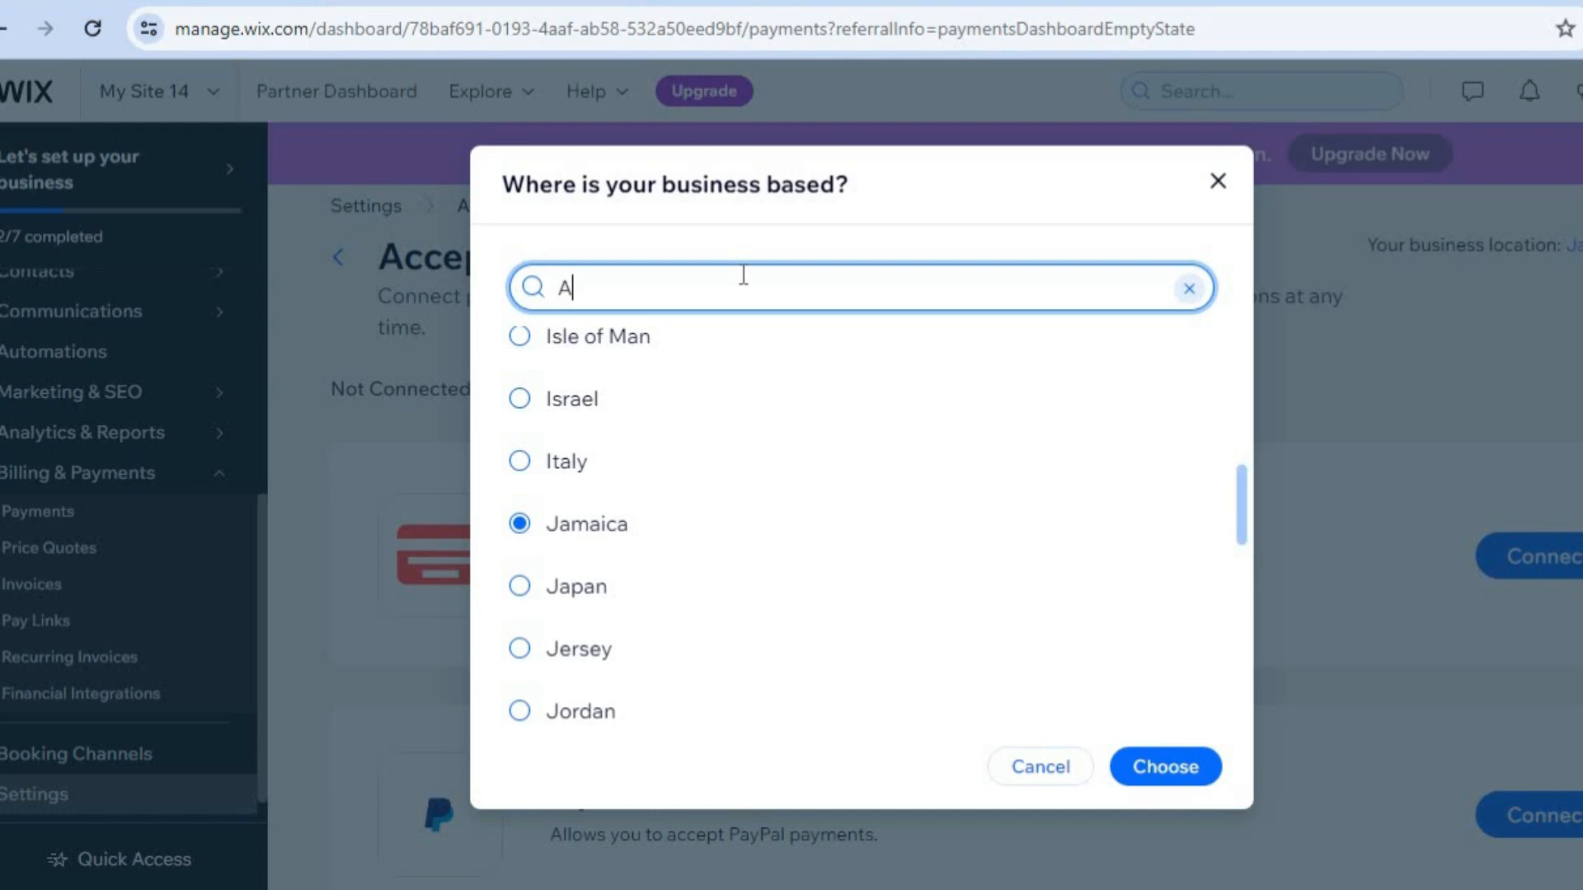
{"action": "type", "text": "USTRA"}
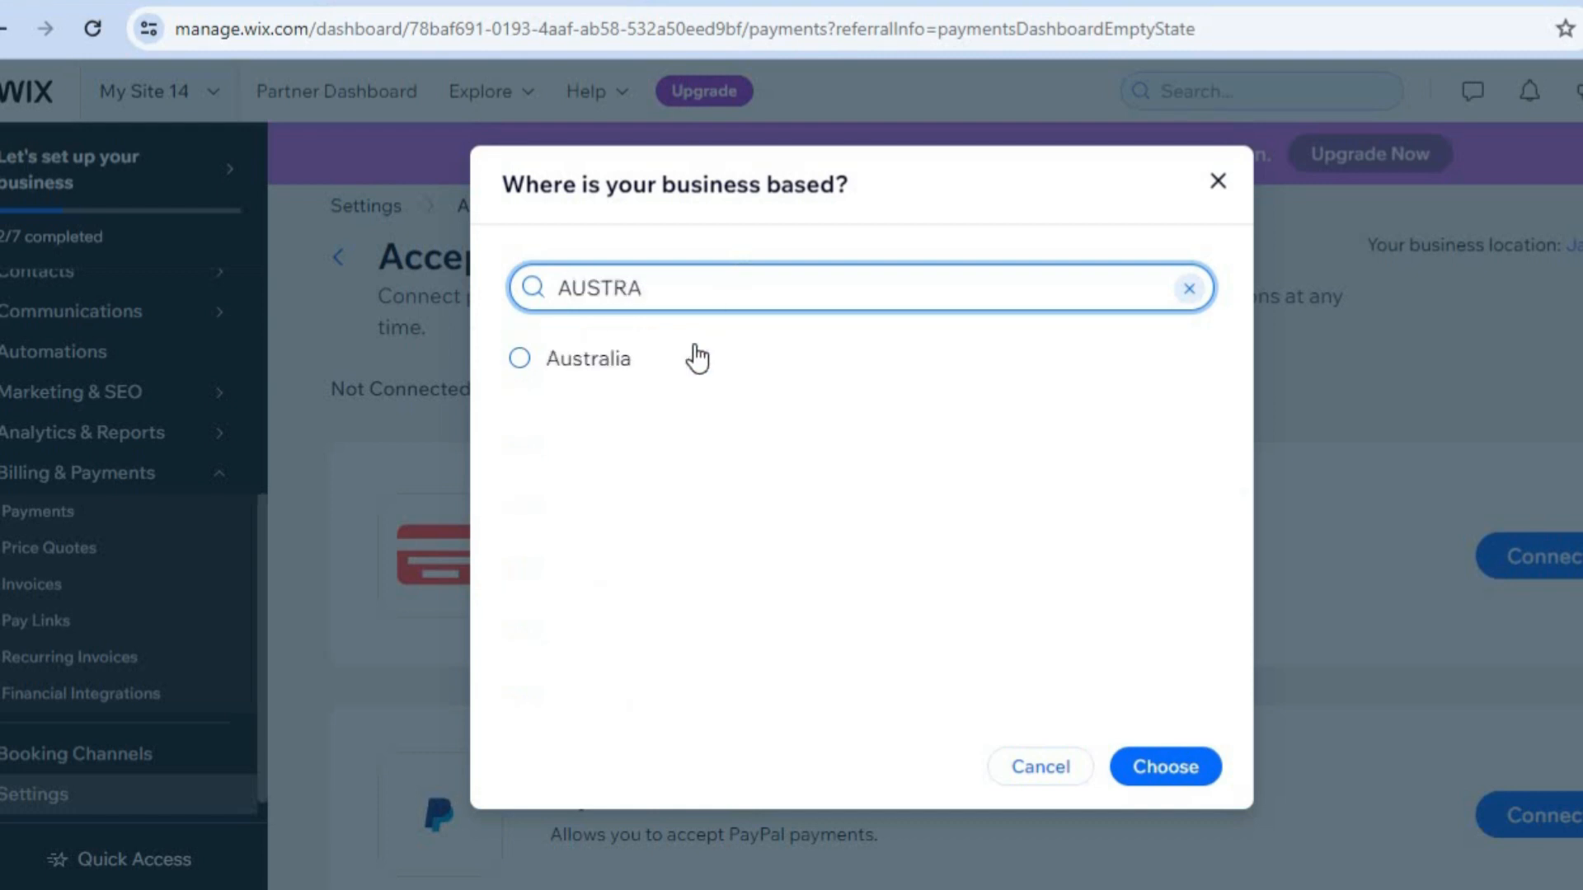
{"action": "left_click", "coordinate": [690, 357]}
{"action": "left_click", "coordinate": [1141, 775]}
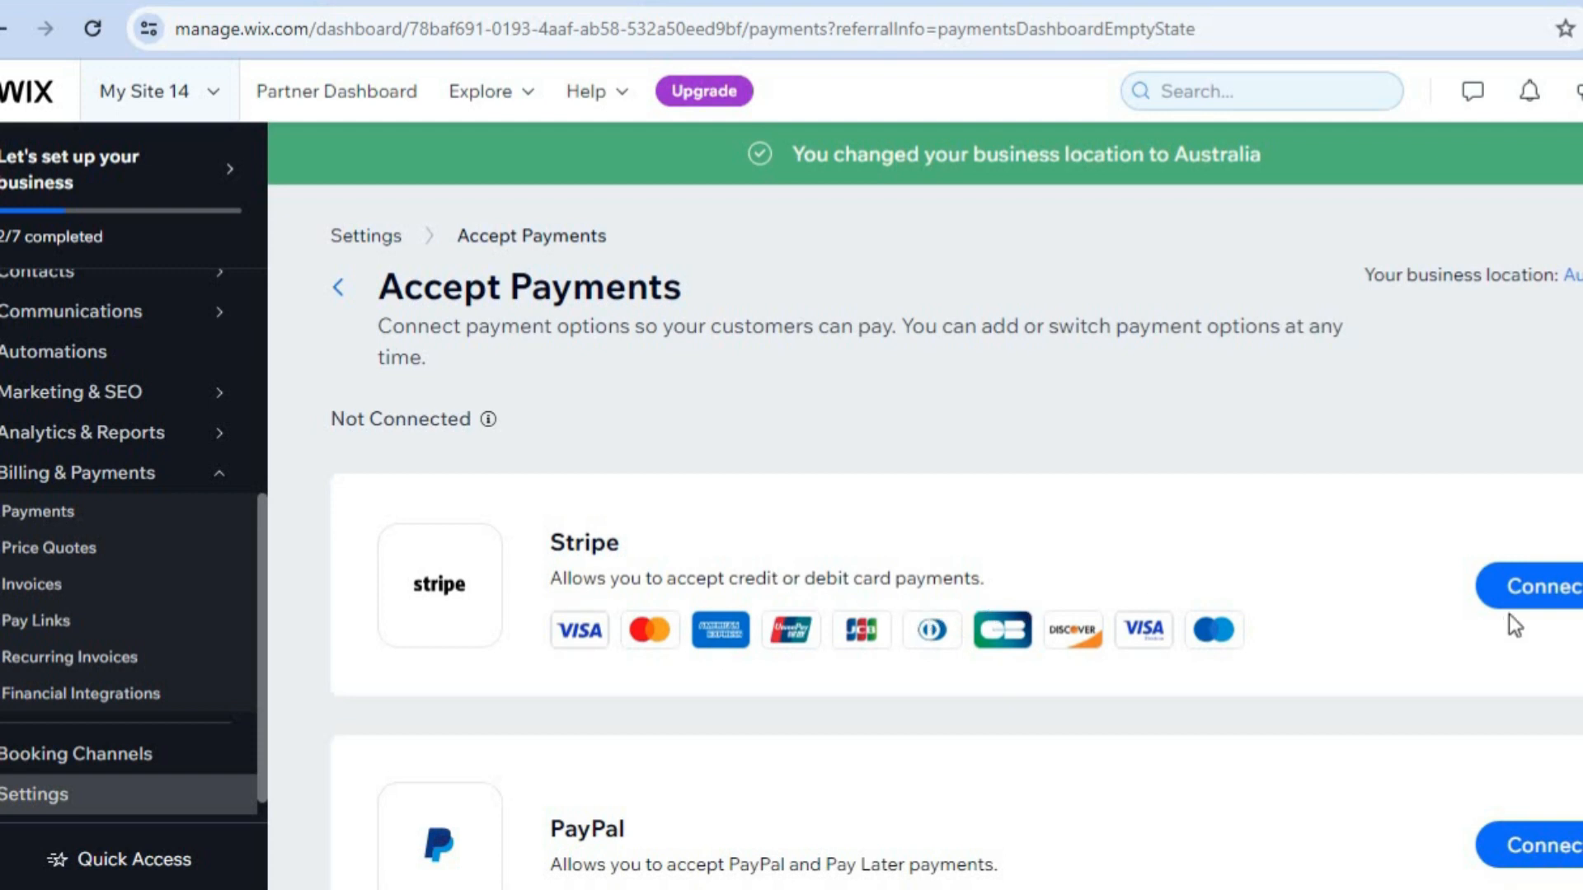
Look through the payment providers offered for the business location, including the additional payment options.
{"action": "scroll", "coordinate": [1516, 626], "scroll_direction": "down", "scroll_amount": 4}
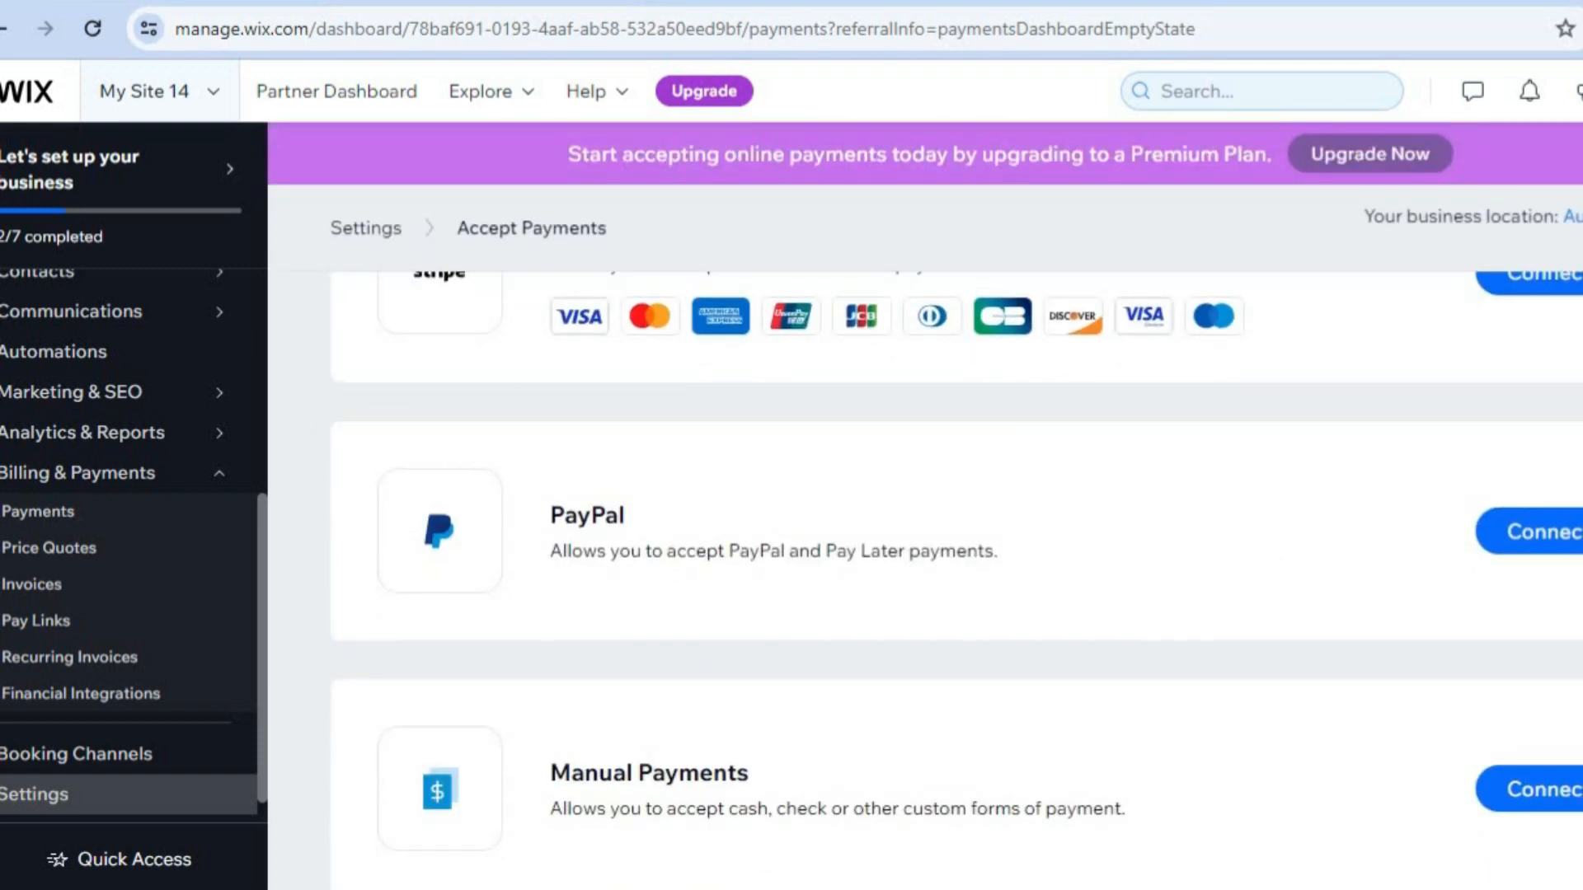
{"action": "scroll", "coordinate": [957, 577], "scroll_direction": "down", "scroll_amount": 2}
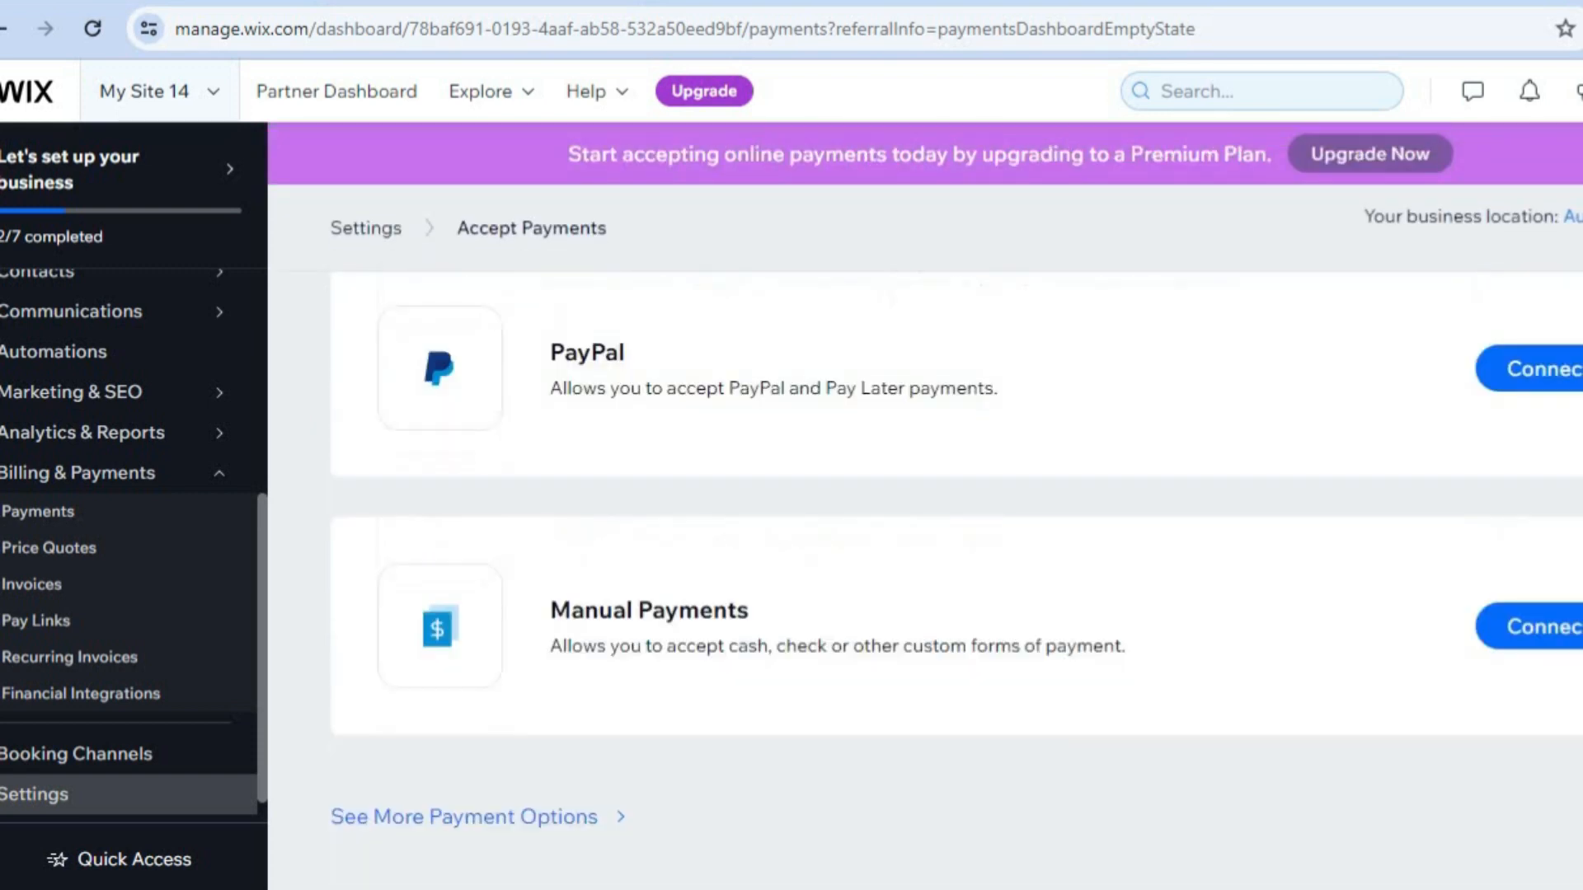
{"action": "left_click", "coordinate": [526, 818]}
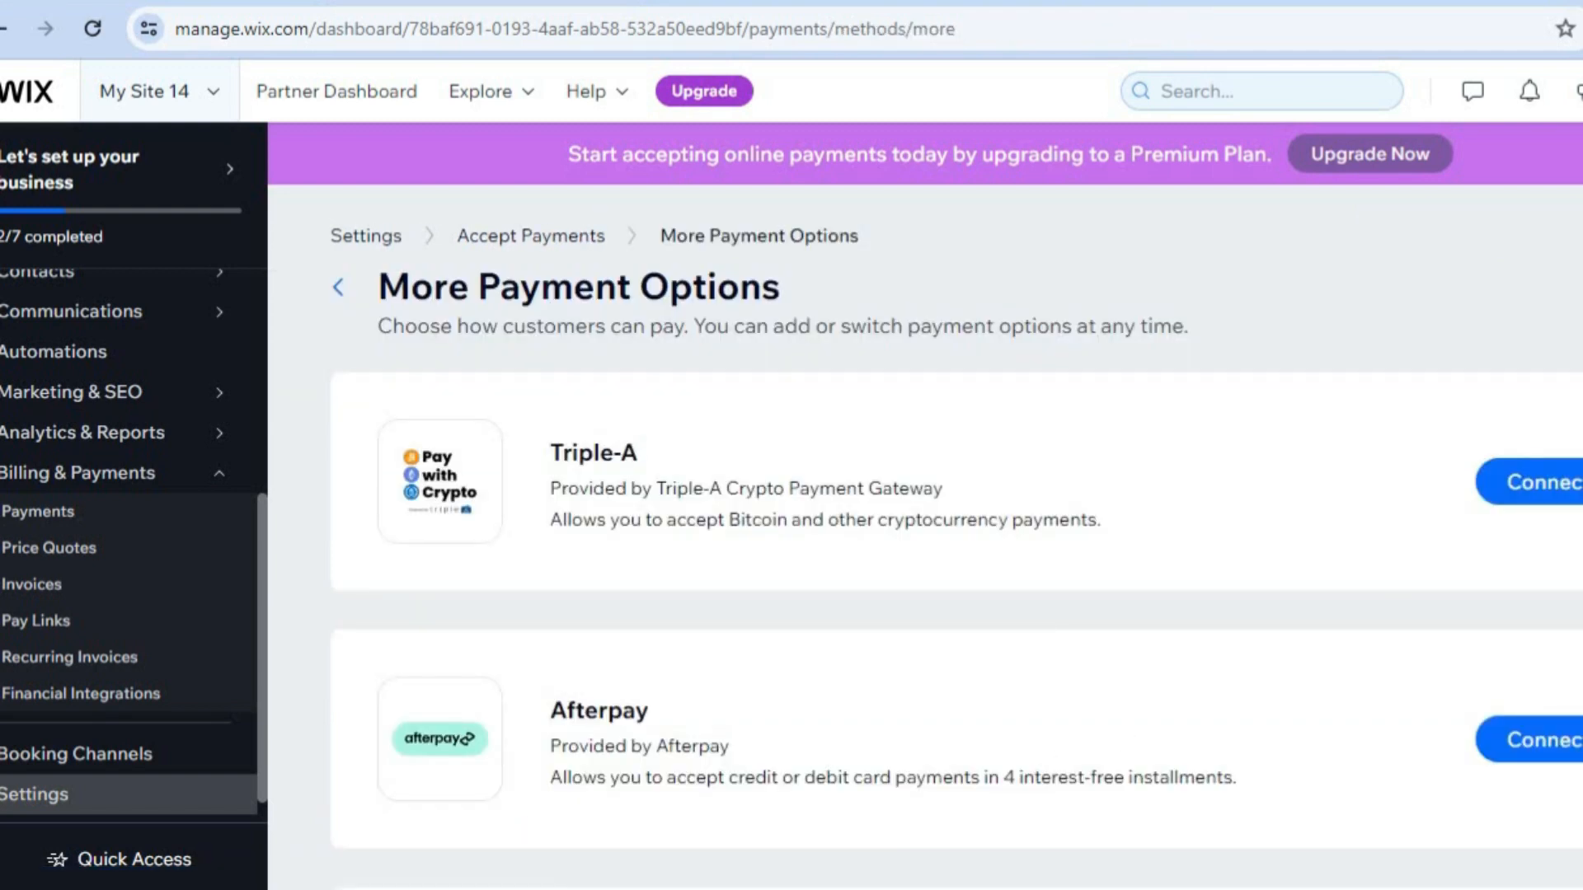
{"action": "scroll", "coordinate": [956, 553], "scroll_direction": "down", "scroll_amount": 2}
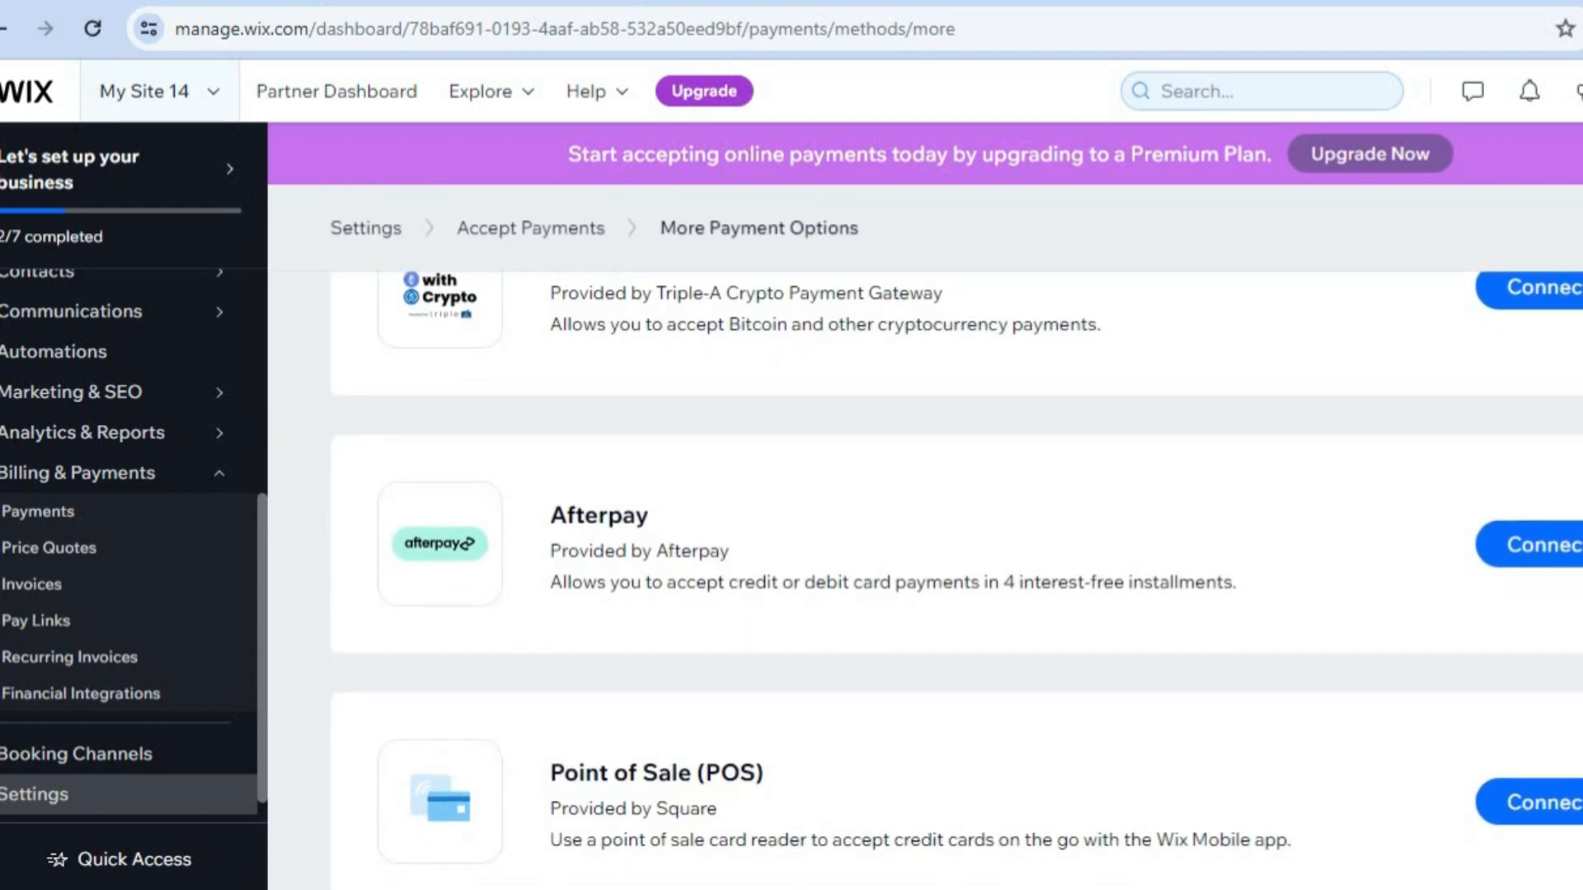
{"action": "scroll", "coordinate": [956, 573], "scroll_direction": "down", "scroll_amount": 4}
{"action": "scroll", "coordinate": [956, 574], "scroll_direction": "down", "scroll_amount": 5}
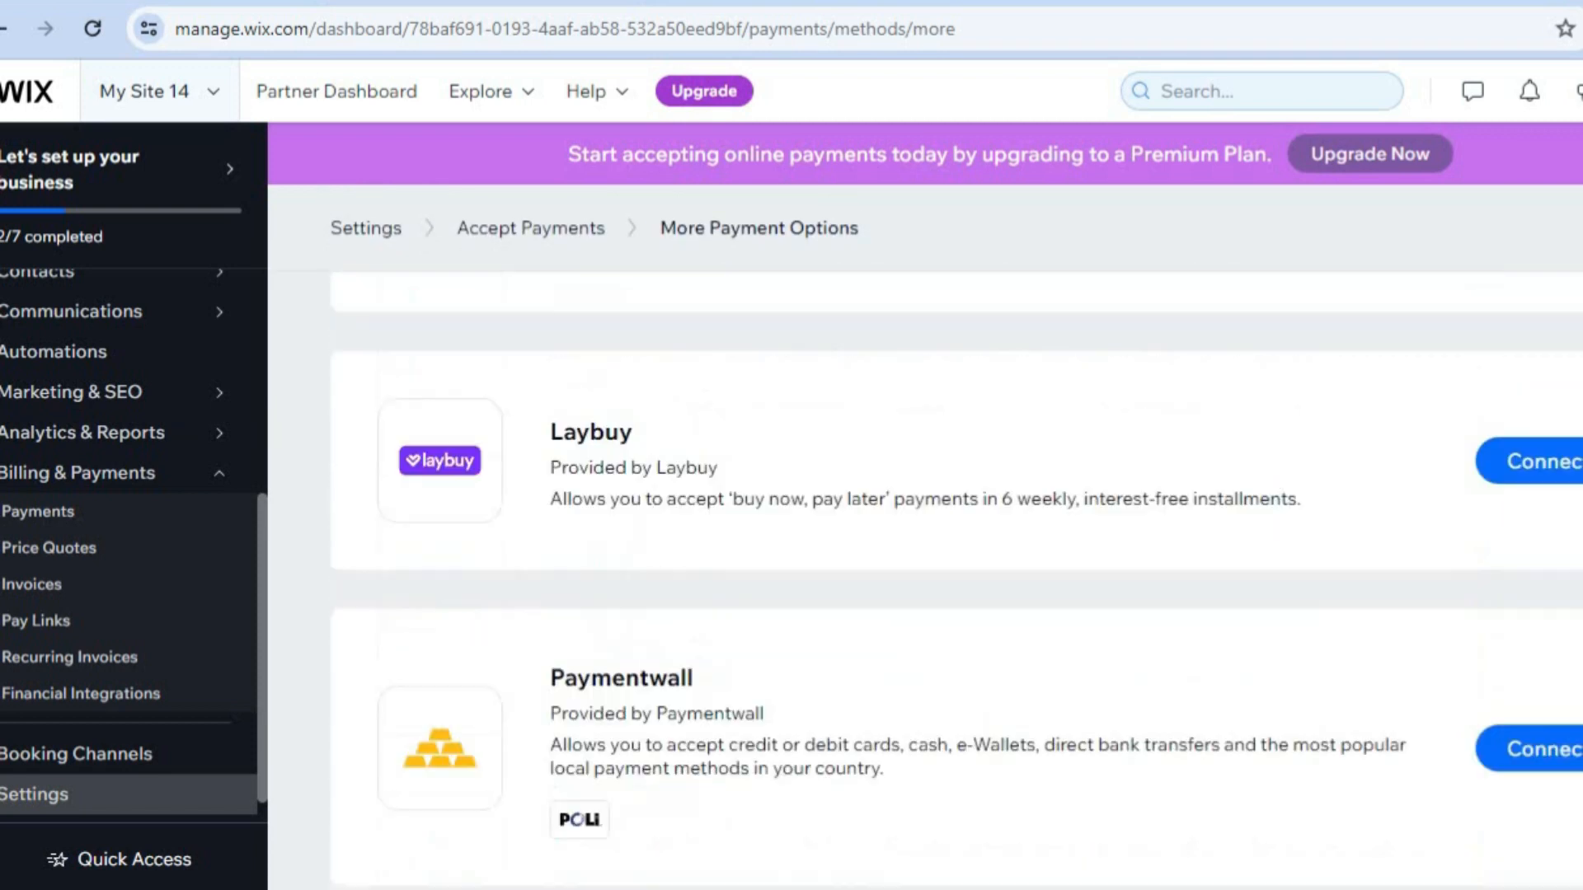
{"action": "scroll", "coordinate": [956, 573], "scroll_direction": "down", "scroll_amount": 1}
{"action": "scroll", "coordinate": [956, 573], "scroll_direction": "down", "scroll_amount": 1}
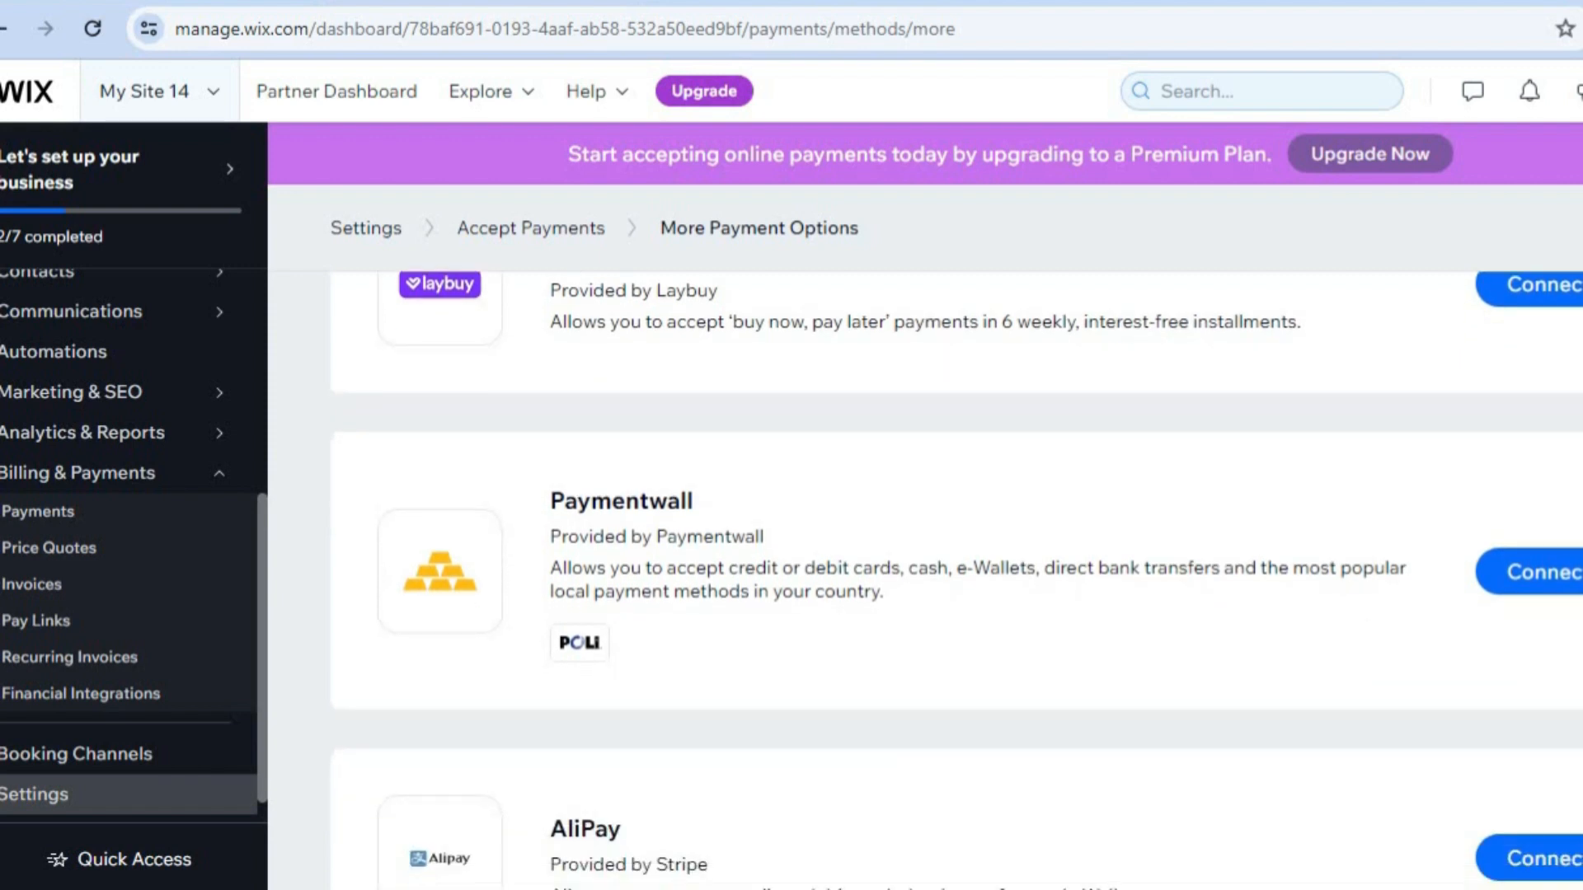
{"action": "scroll", "coordinate": [956, 573], "scroll_direction": "down", "scroll_amount": 1}
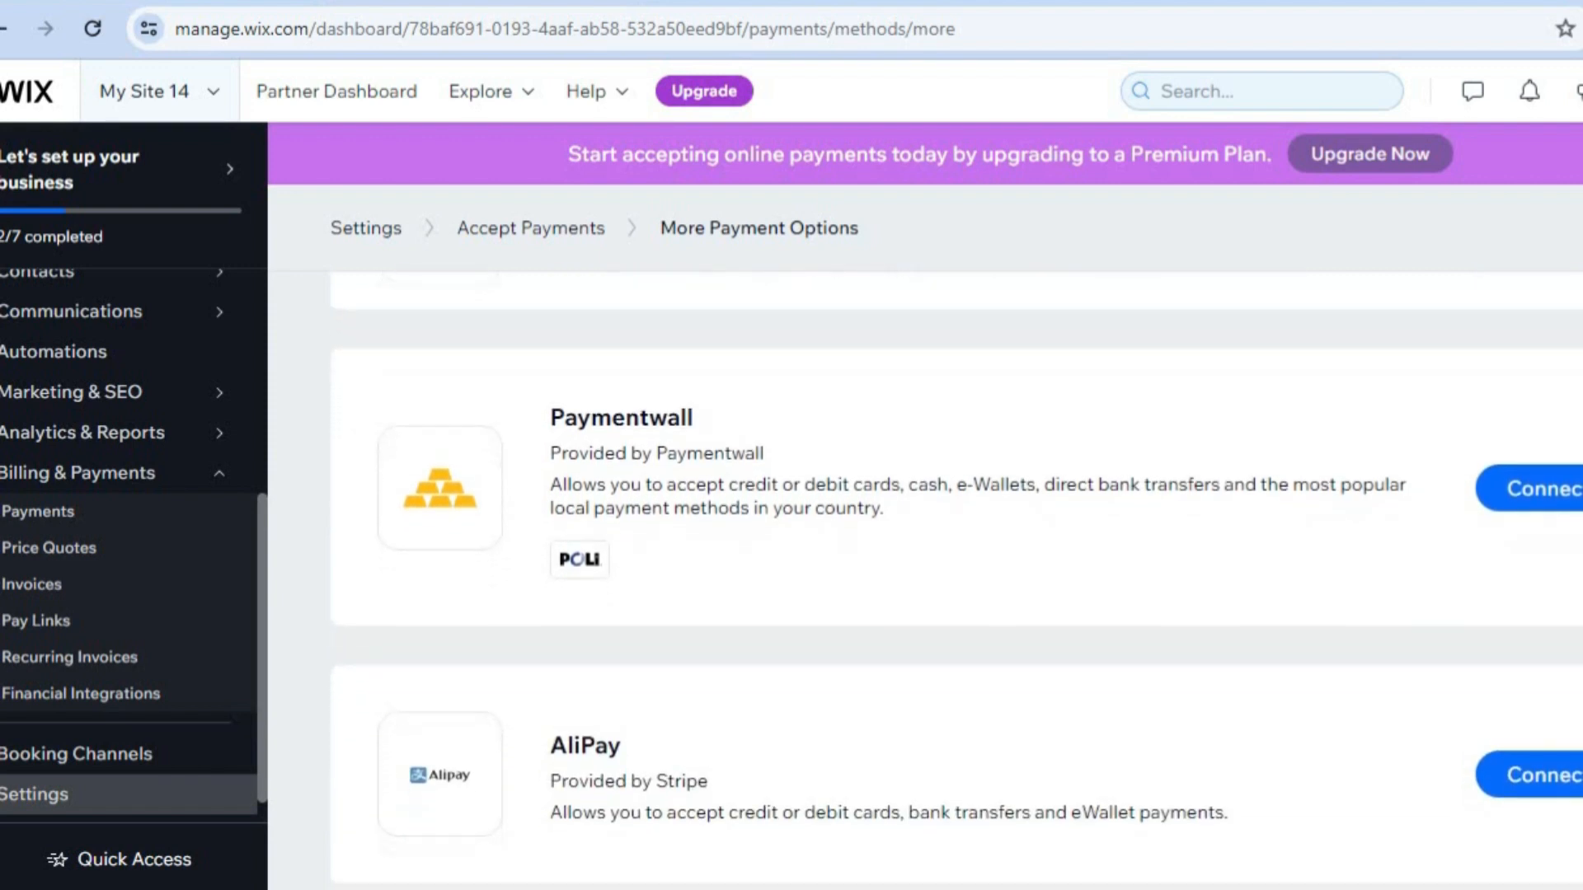
{"action": "scroll", "coordinate": [956, 573], "scroll_direction": "up", "scroll_amount": 12}
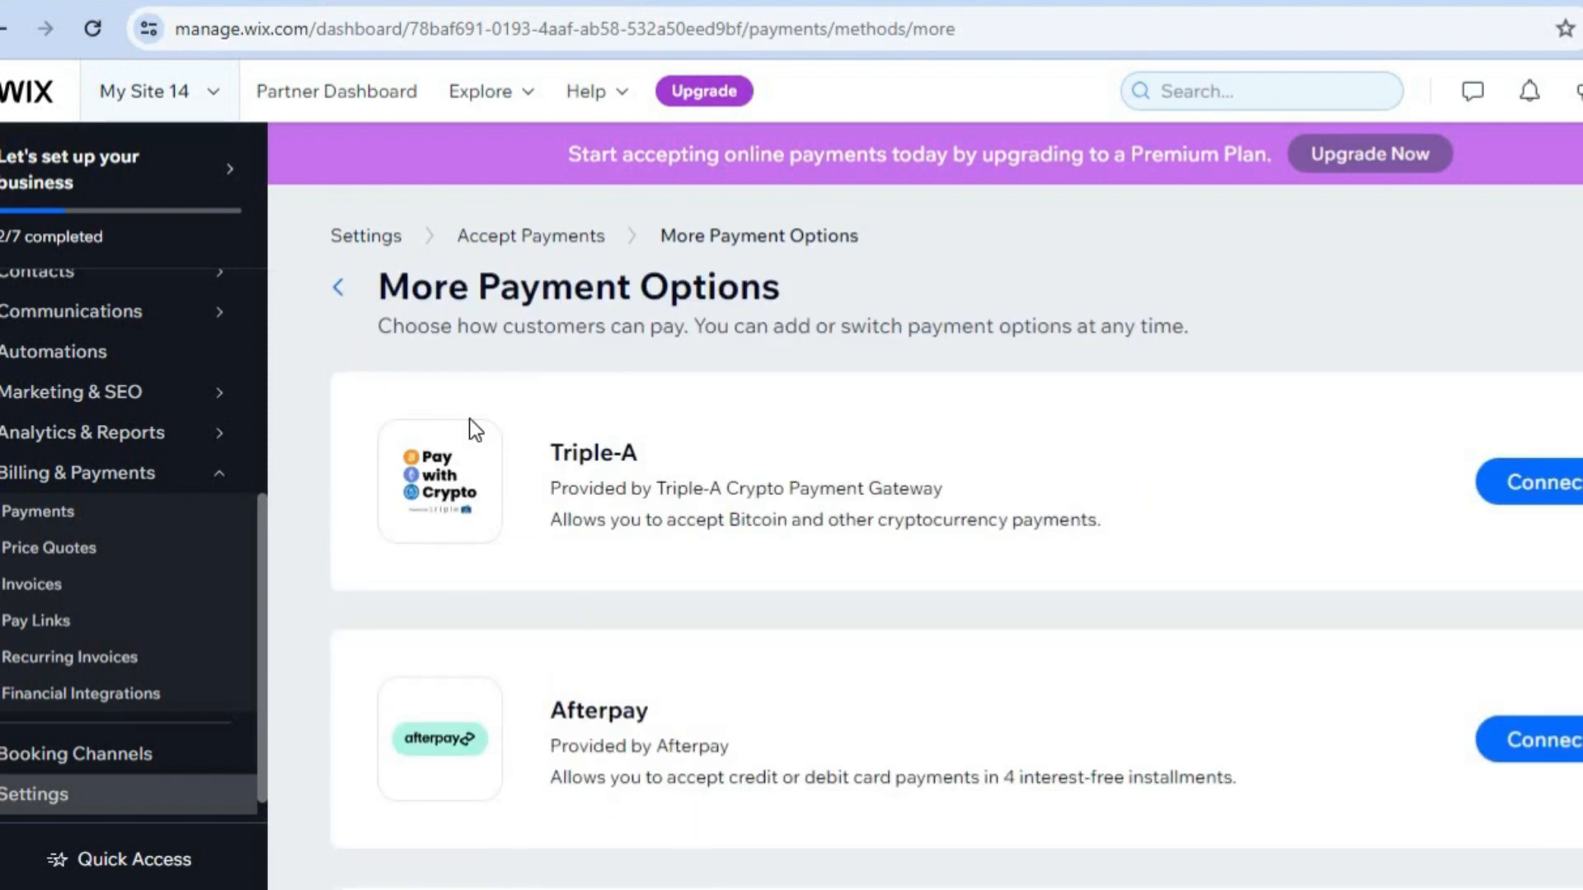
Start designing the site from its setup page and open the website template gallery.
{"action": "left_click_drag", "start_coordinate": [263, 545], "coordinate": [266, 290]}
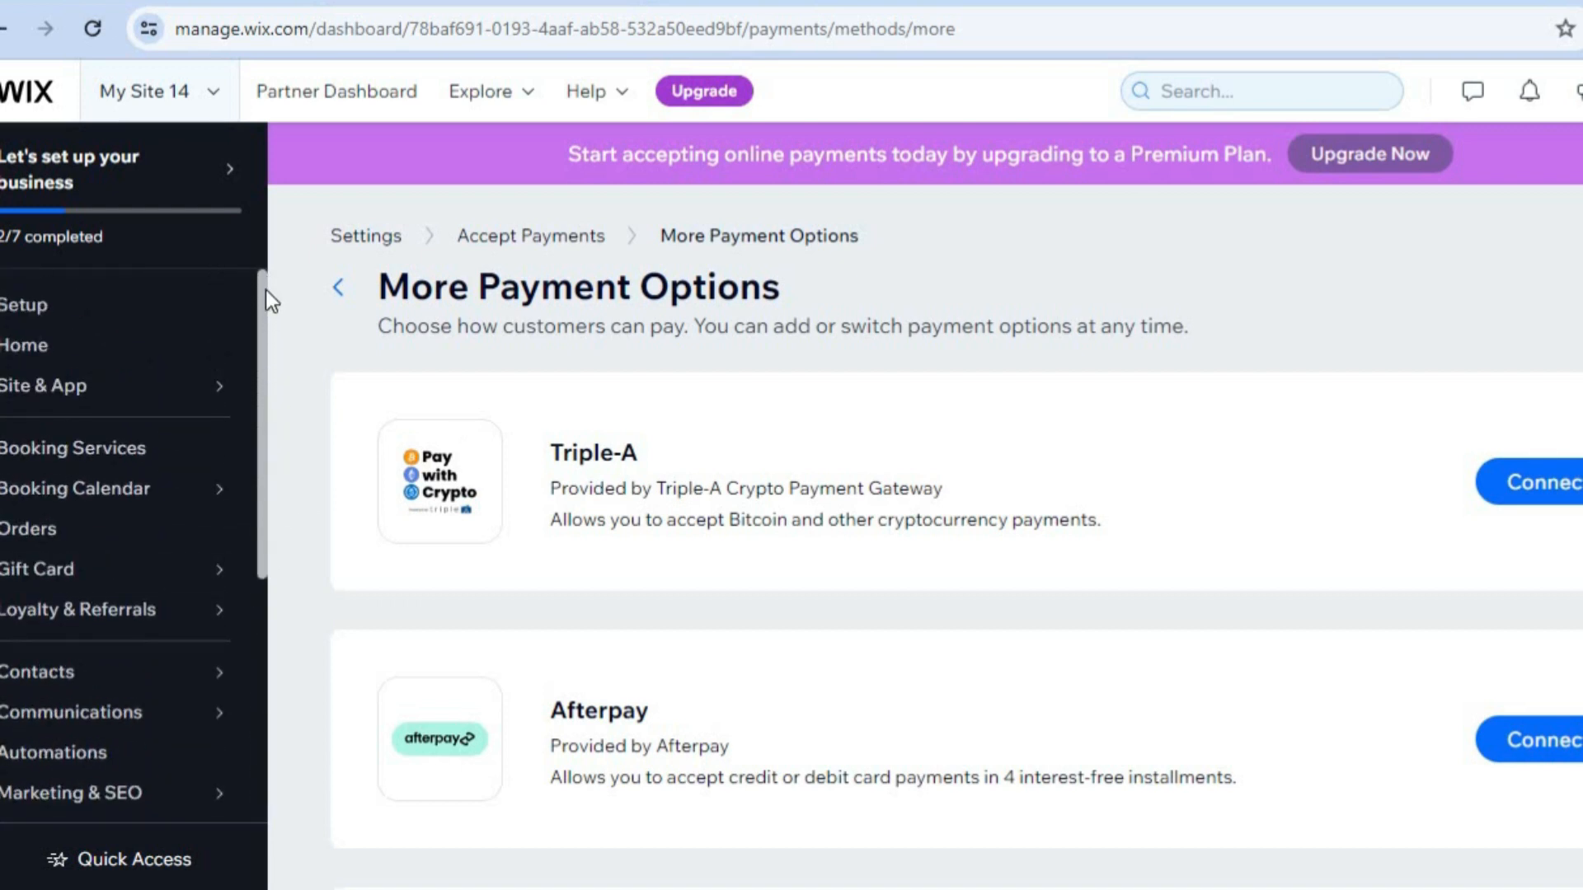
{"action": "left_click", "coordinate": [117, 320]}
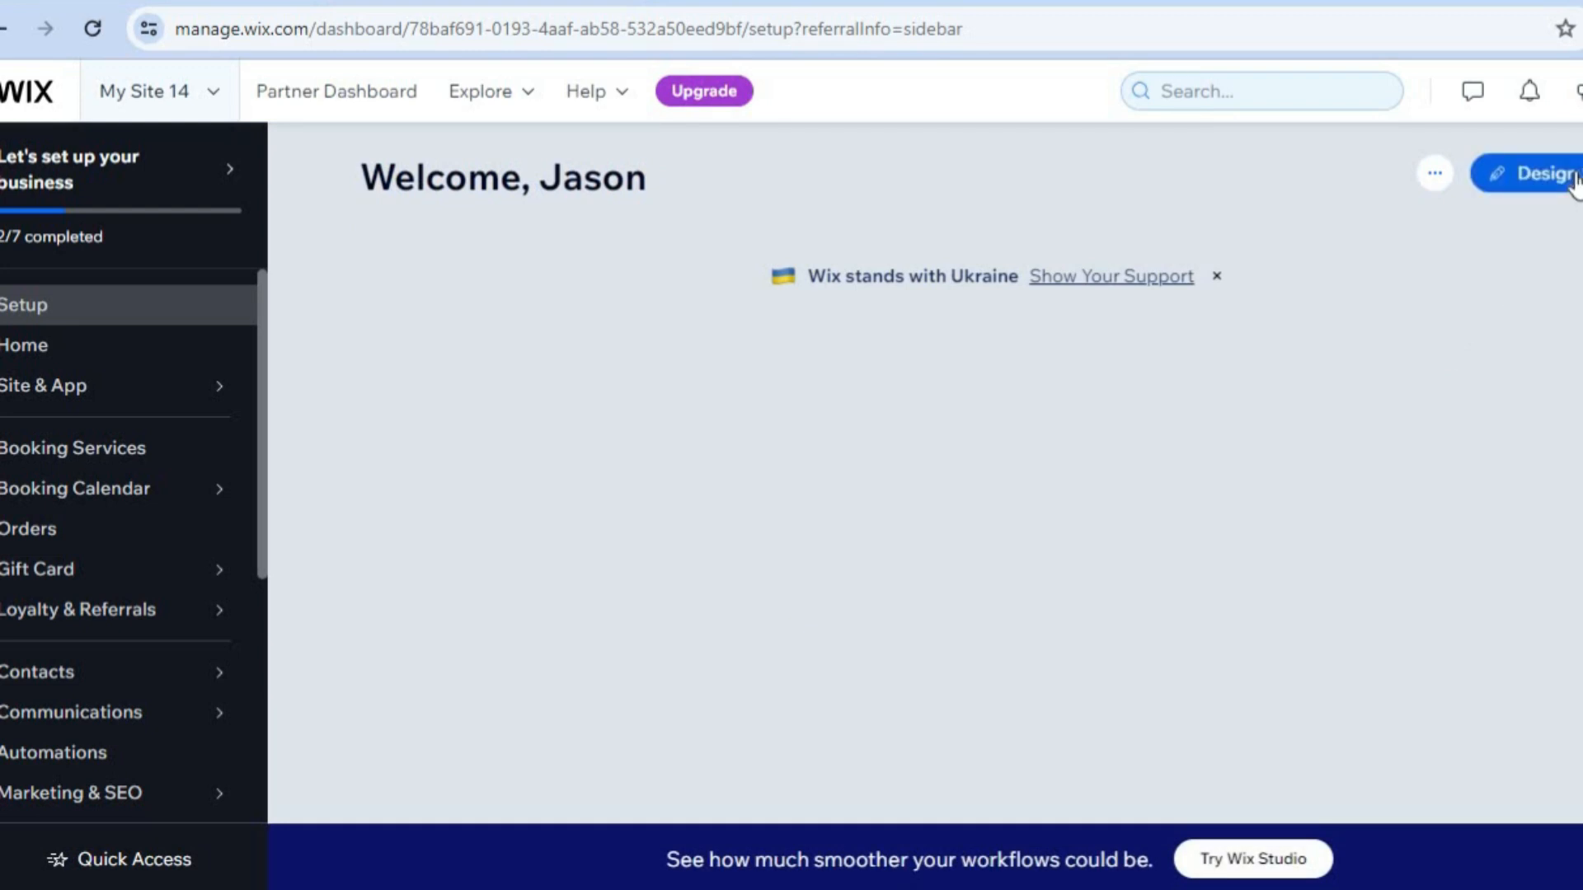
{"action": "left_click", "coordinate": [1573, 177]}
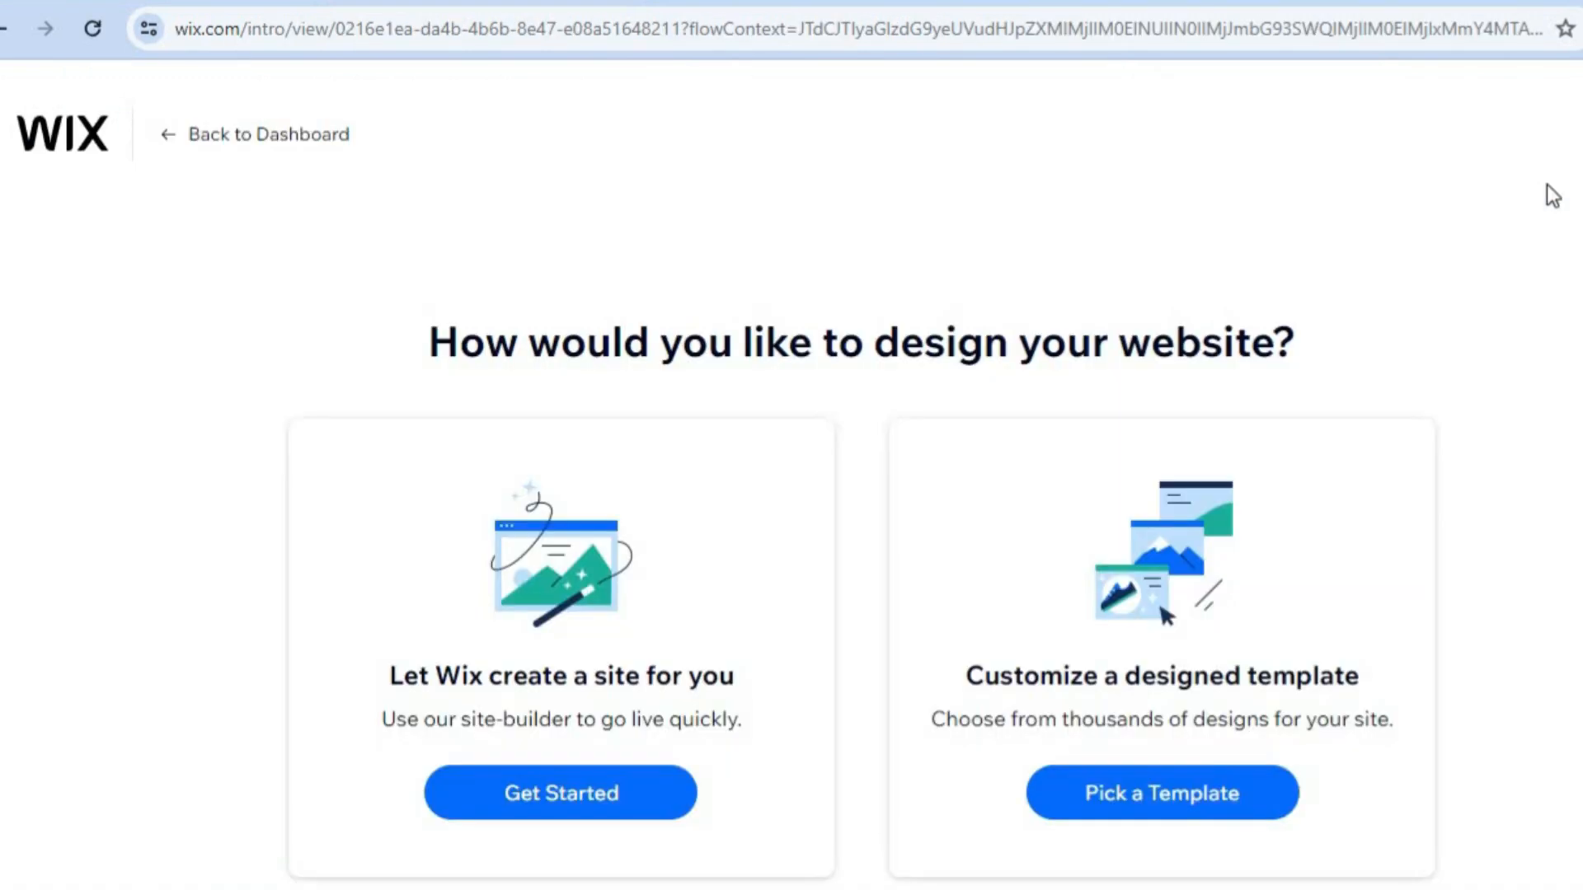
{"action": "left_click", "coordinate": [1145, 798]}
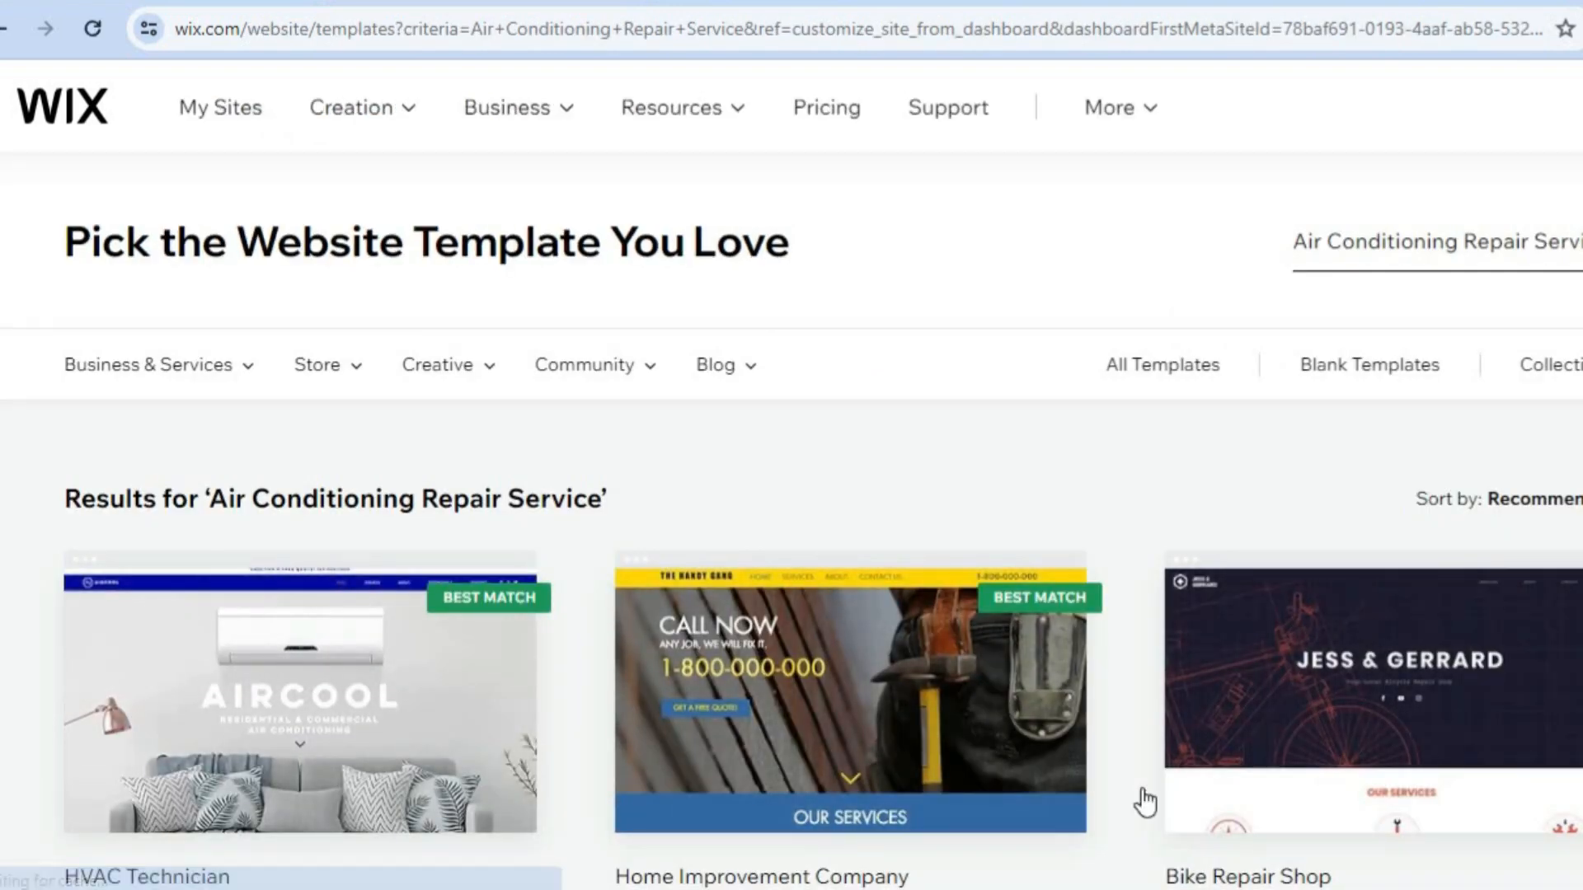
Browse the website templates matching Air Conditioning Repair Service for a suitable design.
{"action": "scroll", "coordinate": [792, 474], "scroll_direction": "down", "scroll_amount": 4}
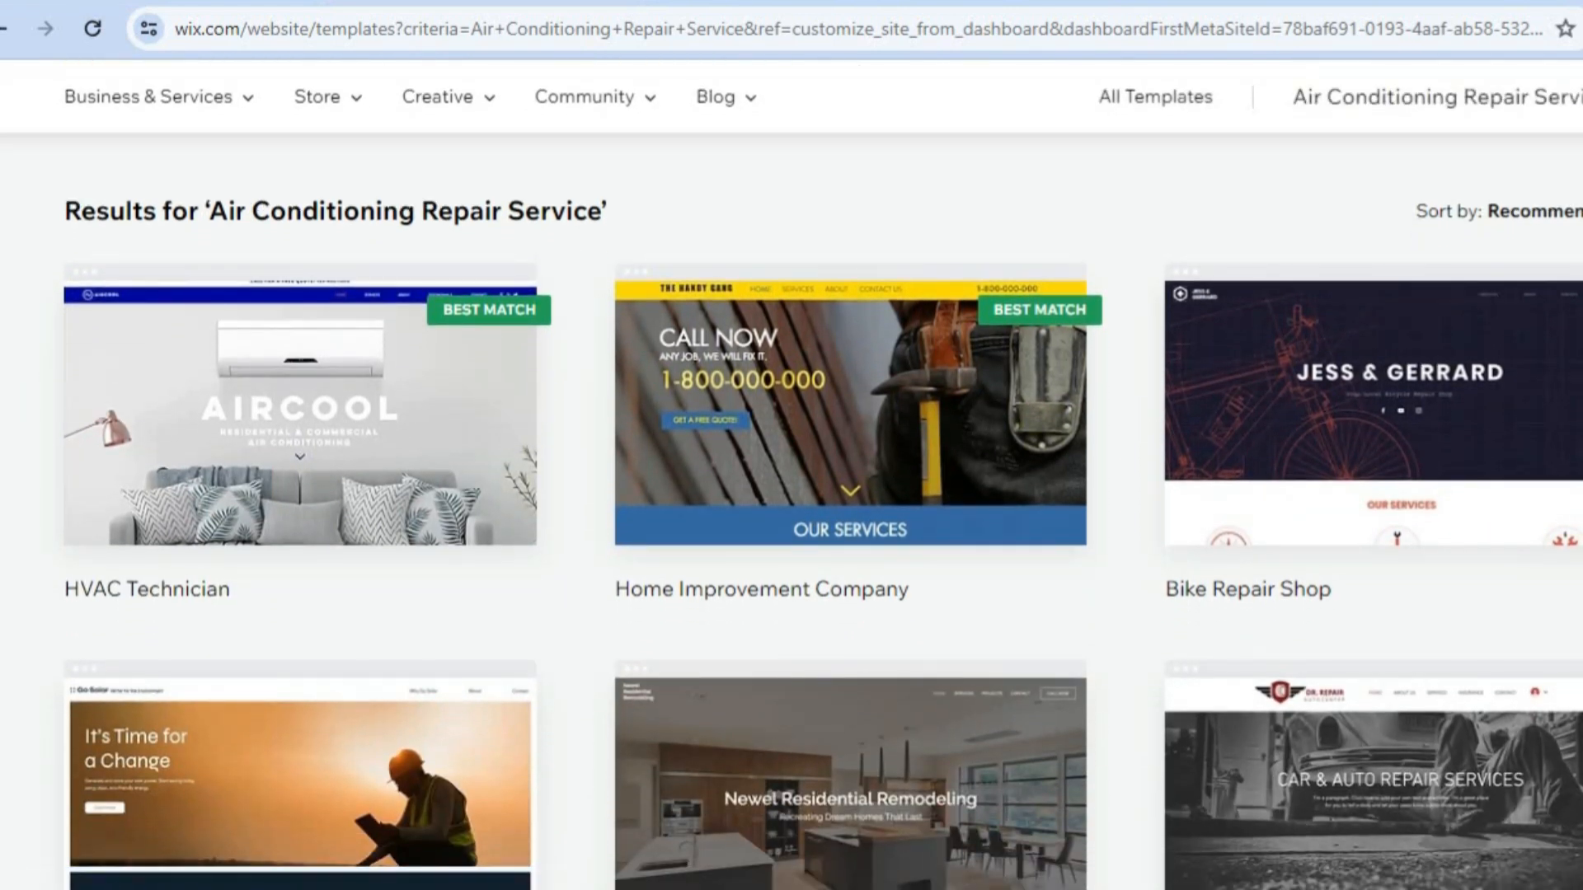
{"action": "scroll", "coordinate": [850, 412], "scroll_direction": "down", "scroll_amount": 5}
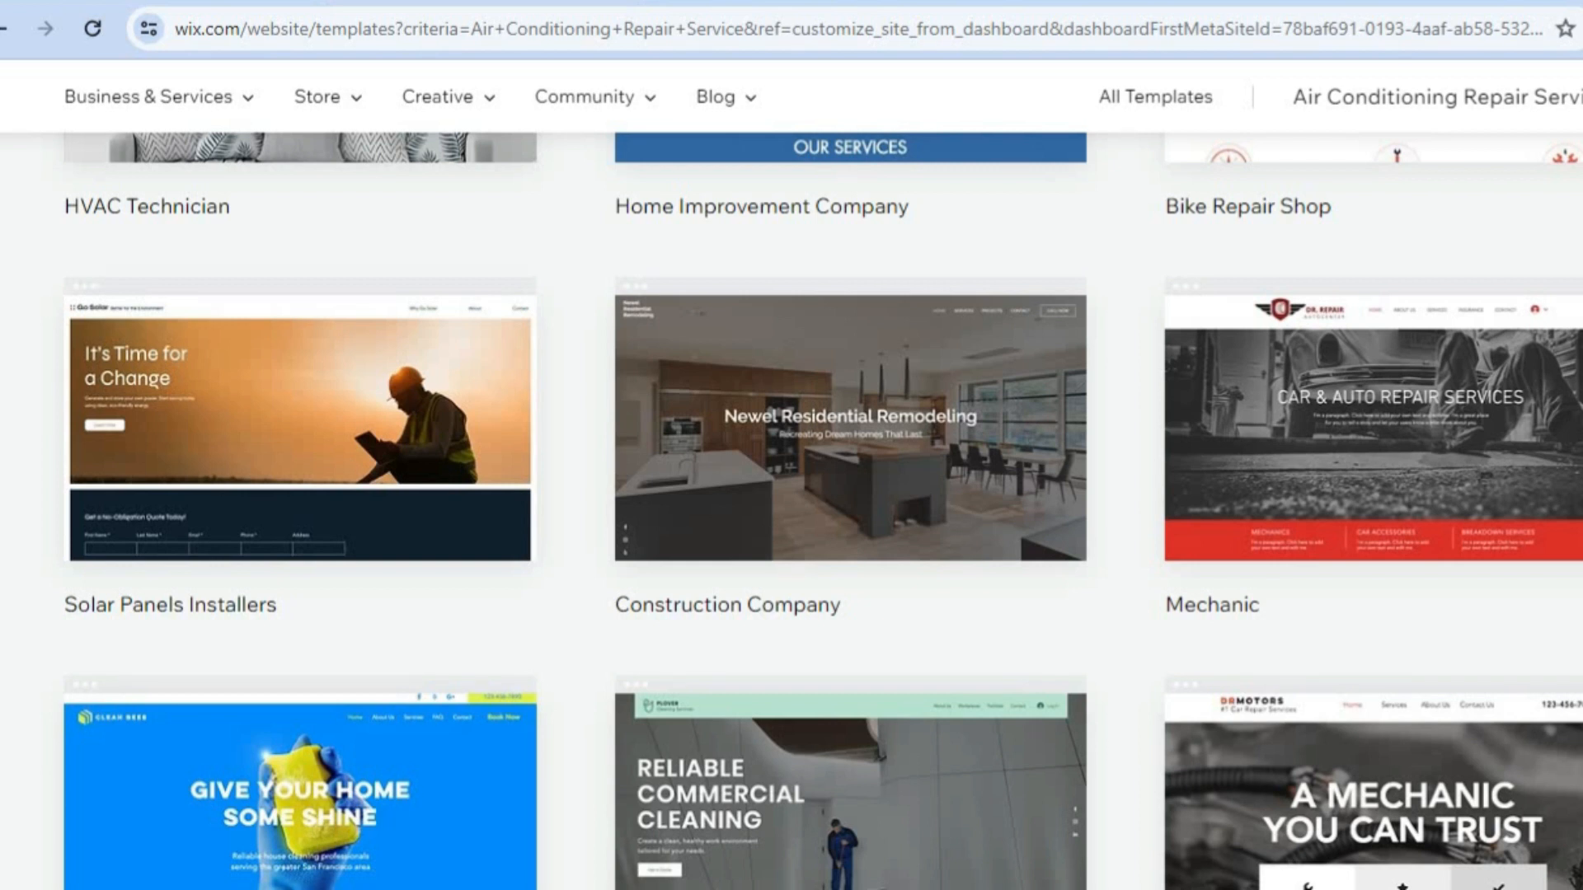
{"action": "scroll", "coordinate": [822, 512], "scroll_direction": "down", "scroll_amount": 5}
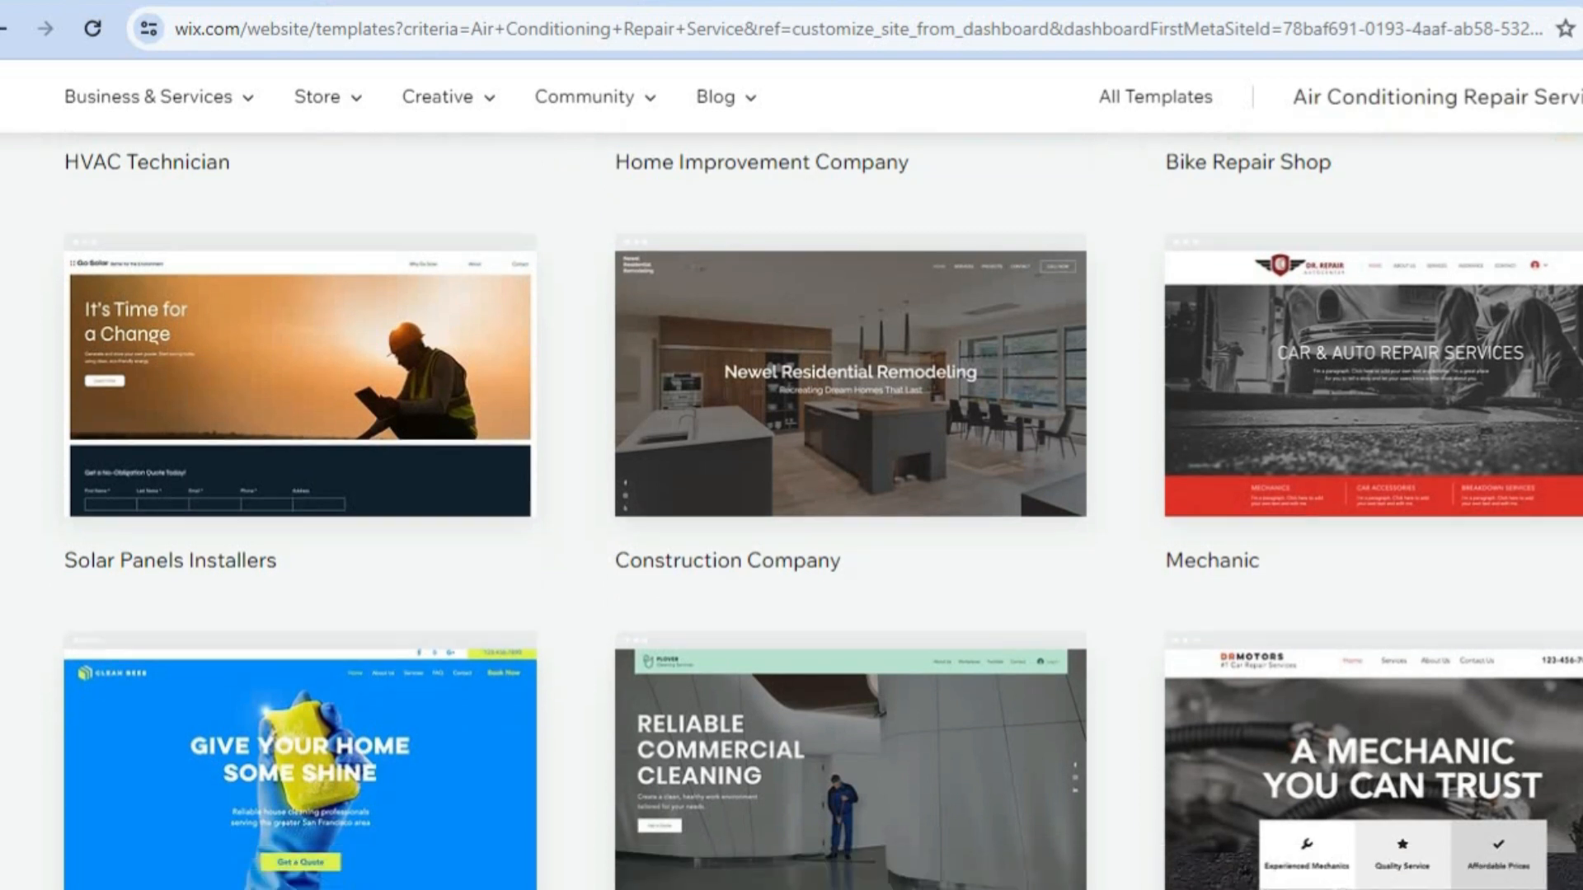
{"action": "scroll", "coordinate": [823, 511], "scroll_direction": "down", "scroll_amount": 1}
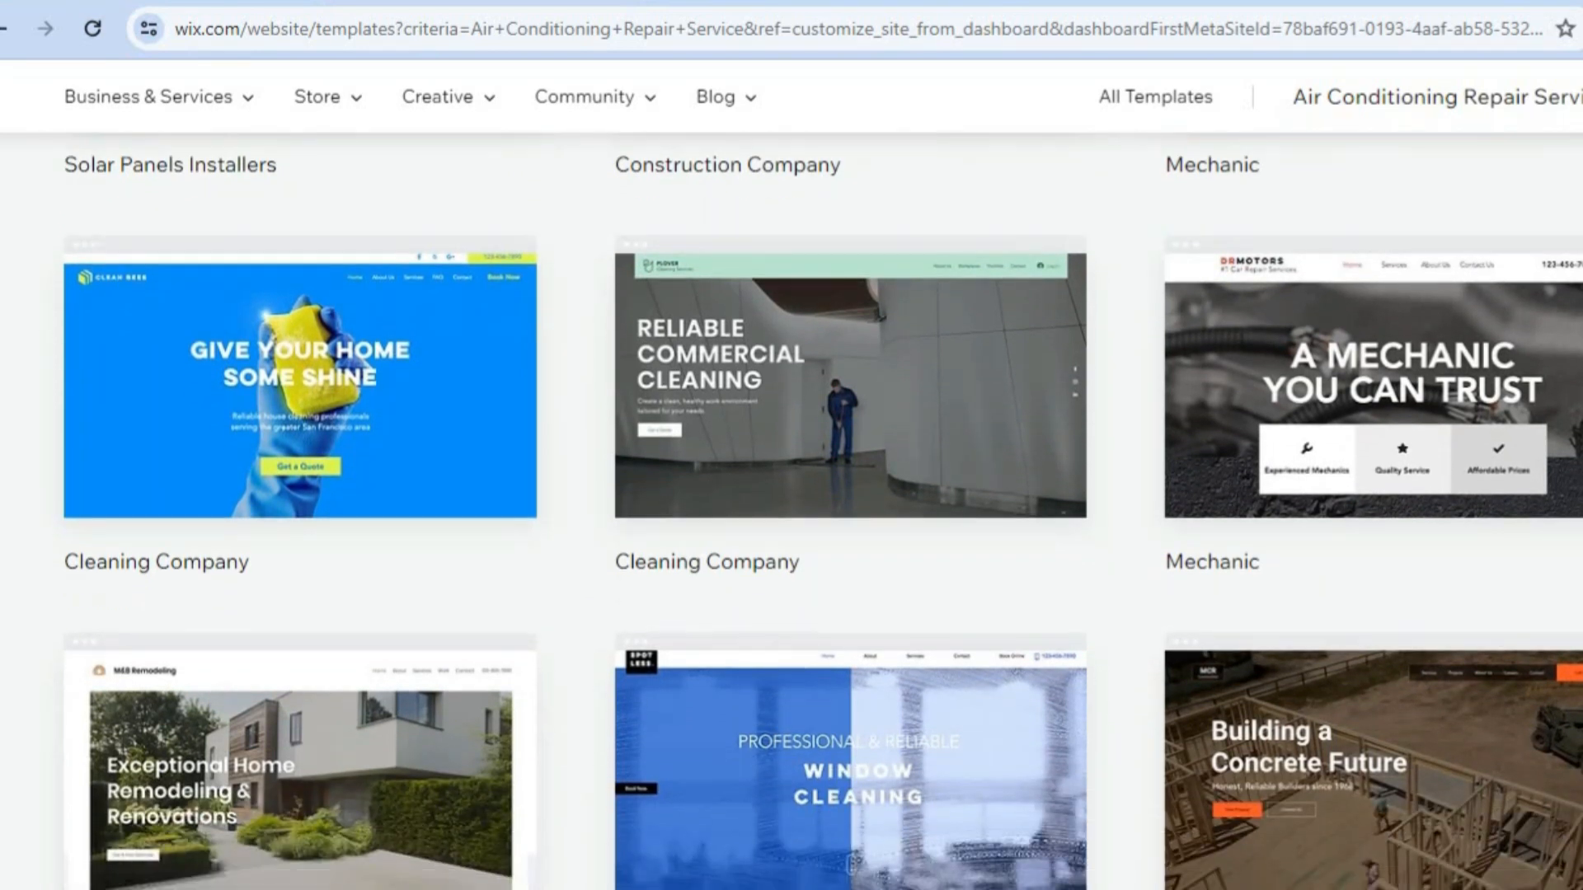
{"action": "scroll", "coordinate": [822, 511], "scroll_direction": "down", "scroll_amount": 3}
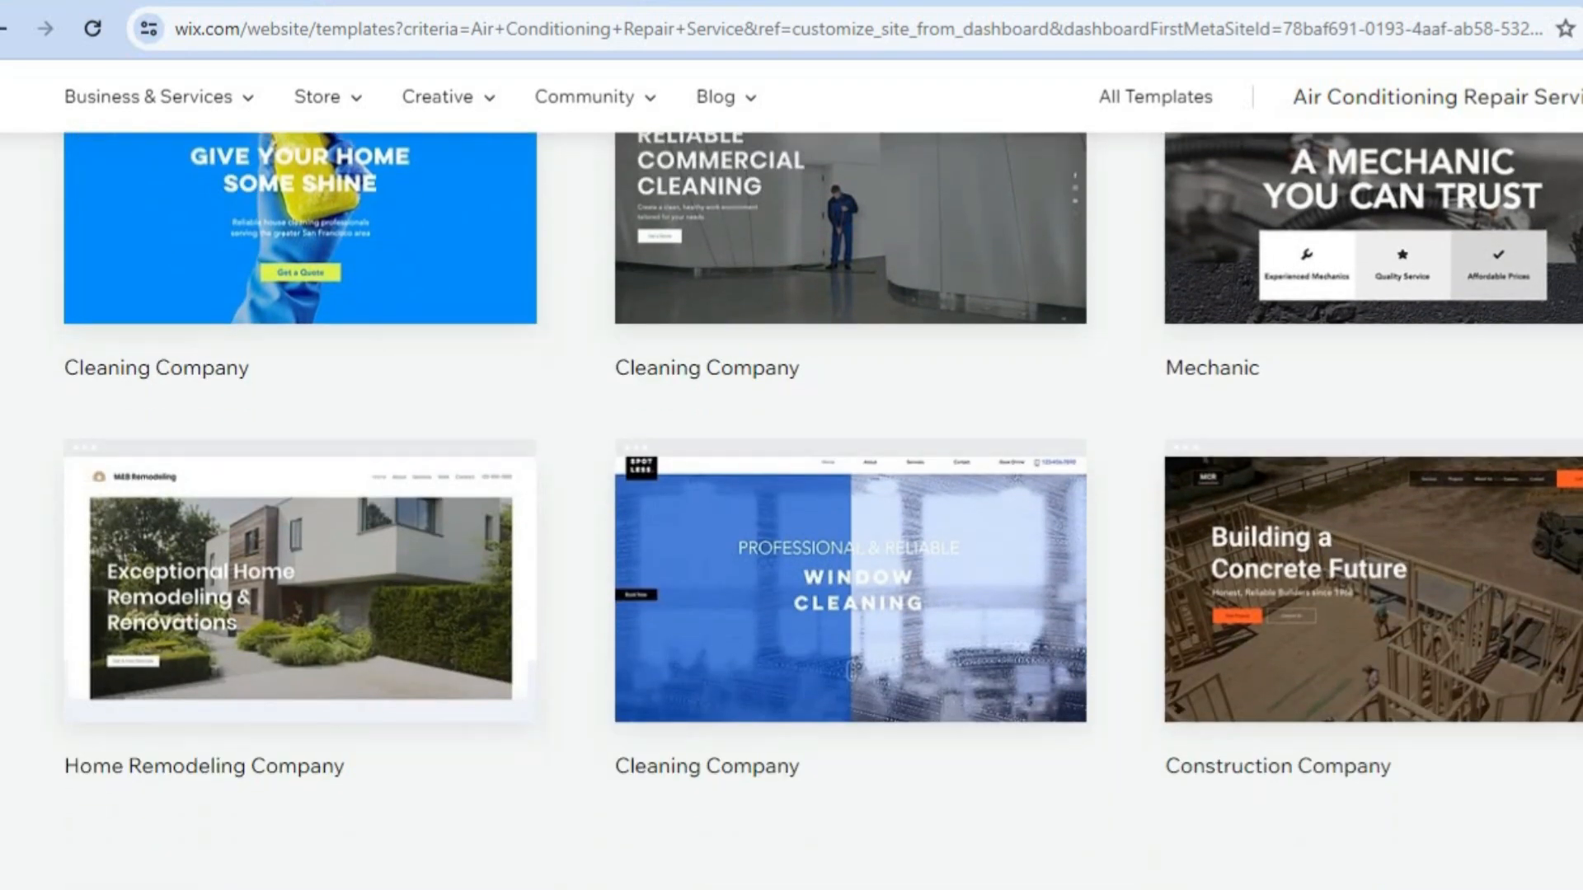
{"action": "scroll", "coordinate": [822, 512], "scroll_direction": "up", "scroll_amount": 5}
{"action": "scroll", "coordinate": [822, 511], "scroll_direction": "up", "scroll_amount": 4}
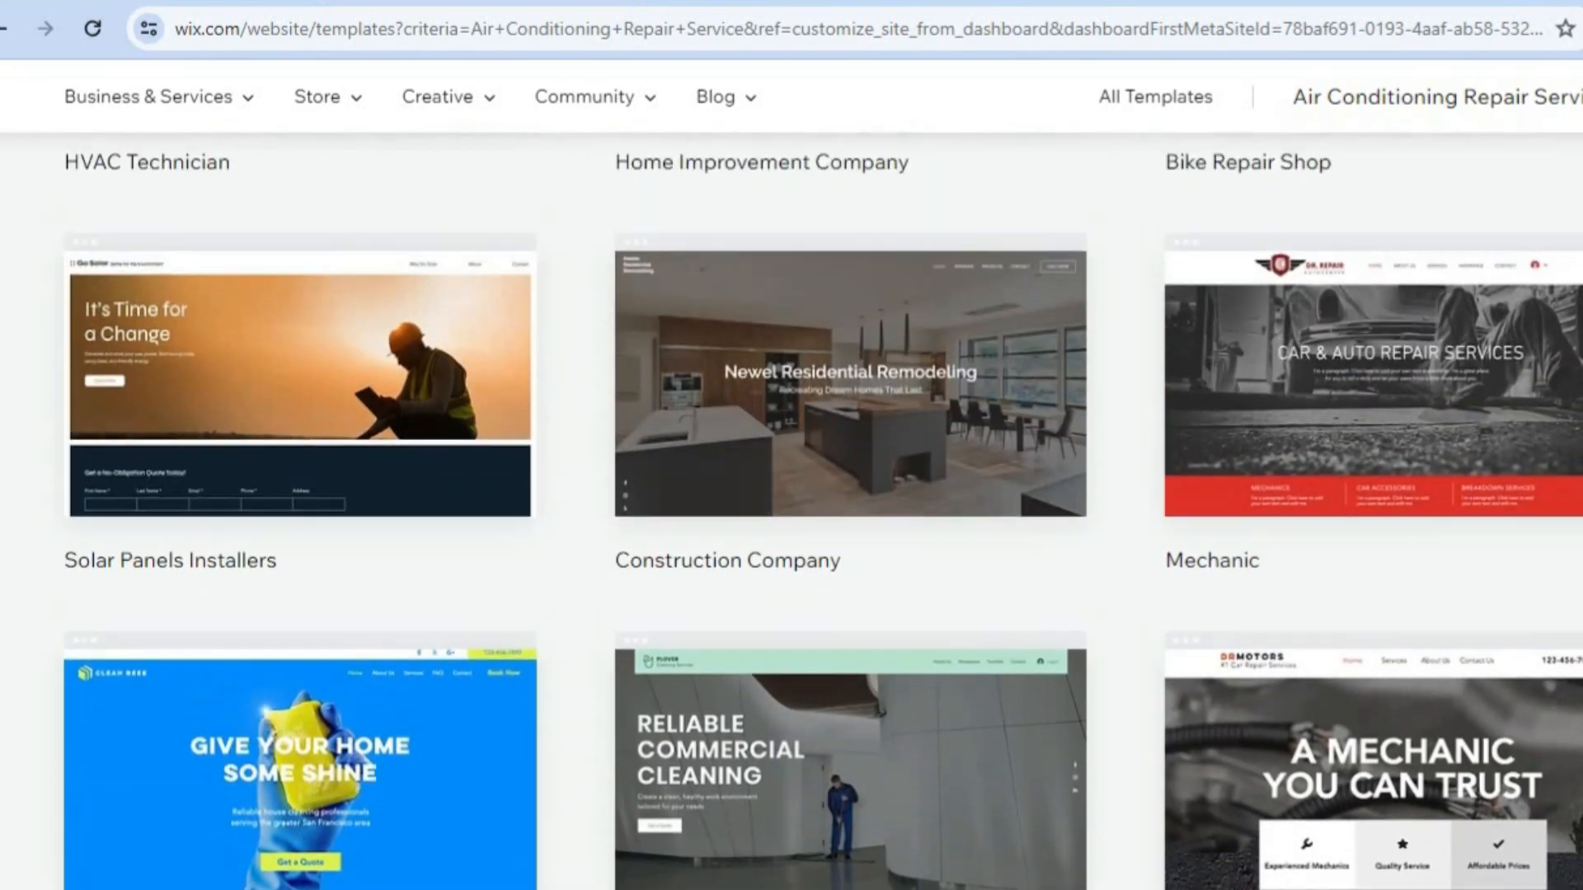
{"action": "scroll", "coordinate": [822, 512], "scroll_direction": "up", "scroll_amount": 3}
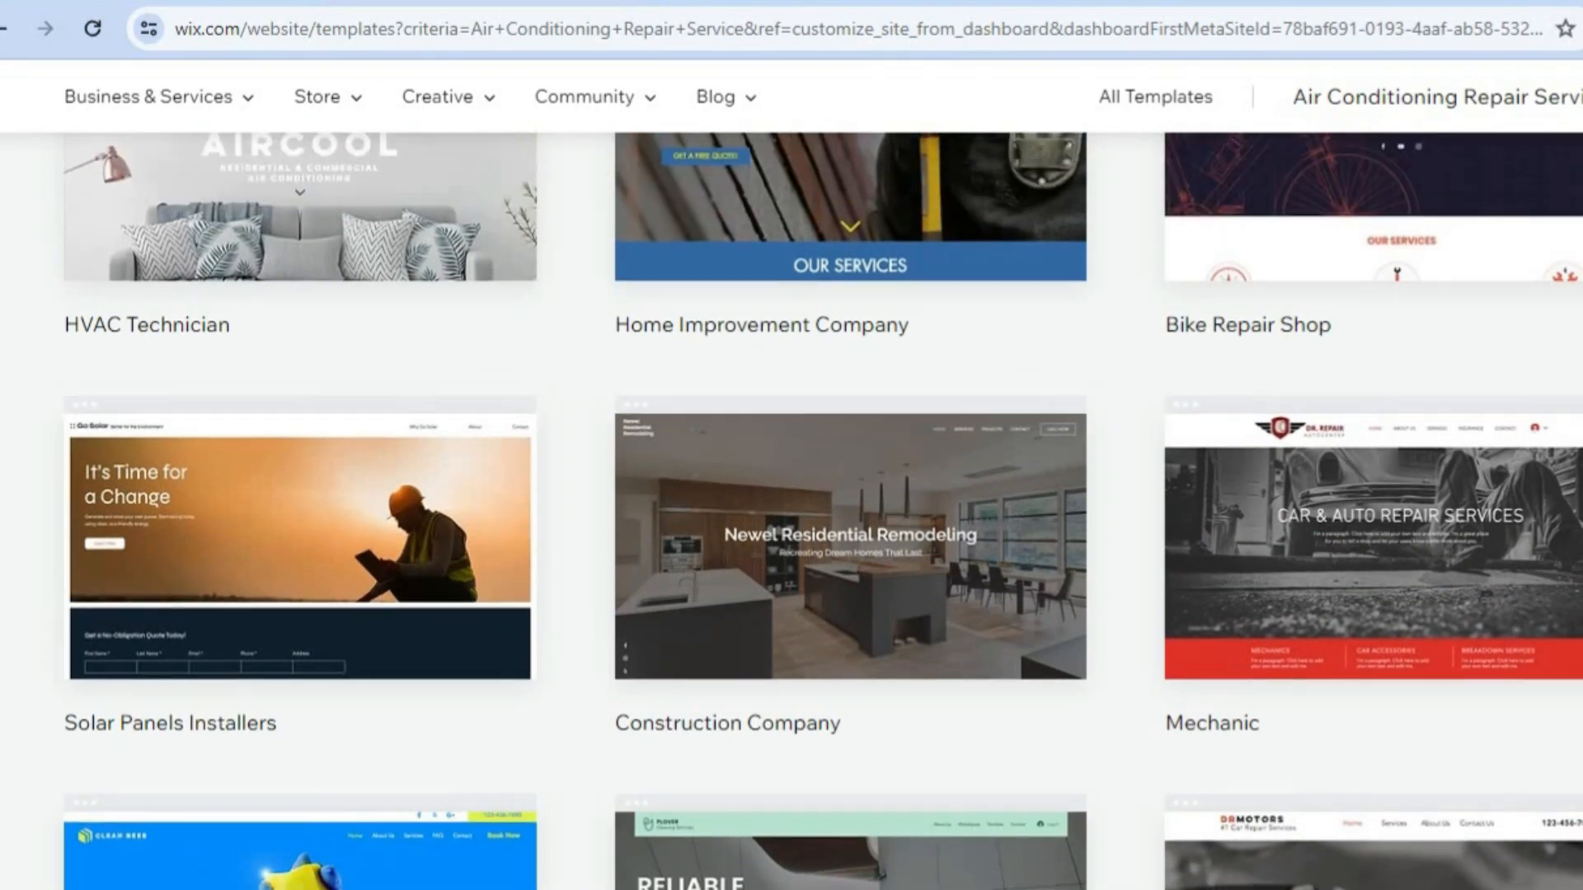
{"action": "scroll", "coordinate": [822, 511], "scroll_direction": "up", "scroll_amount": 1}
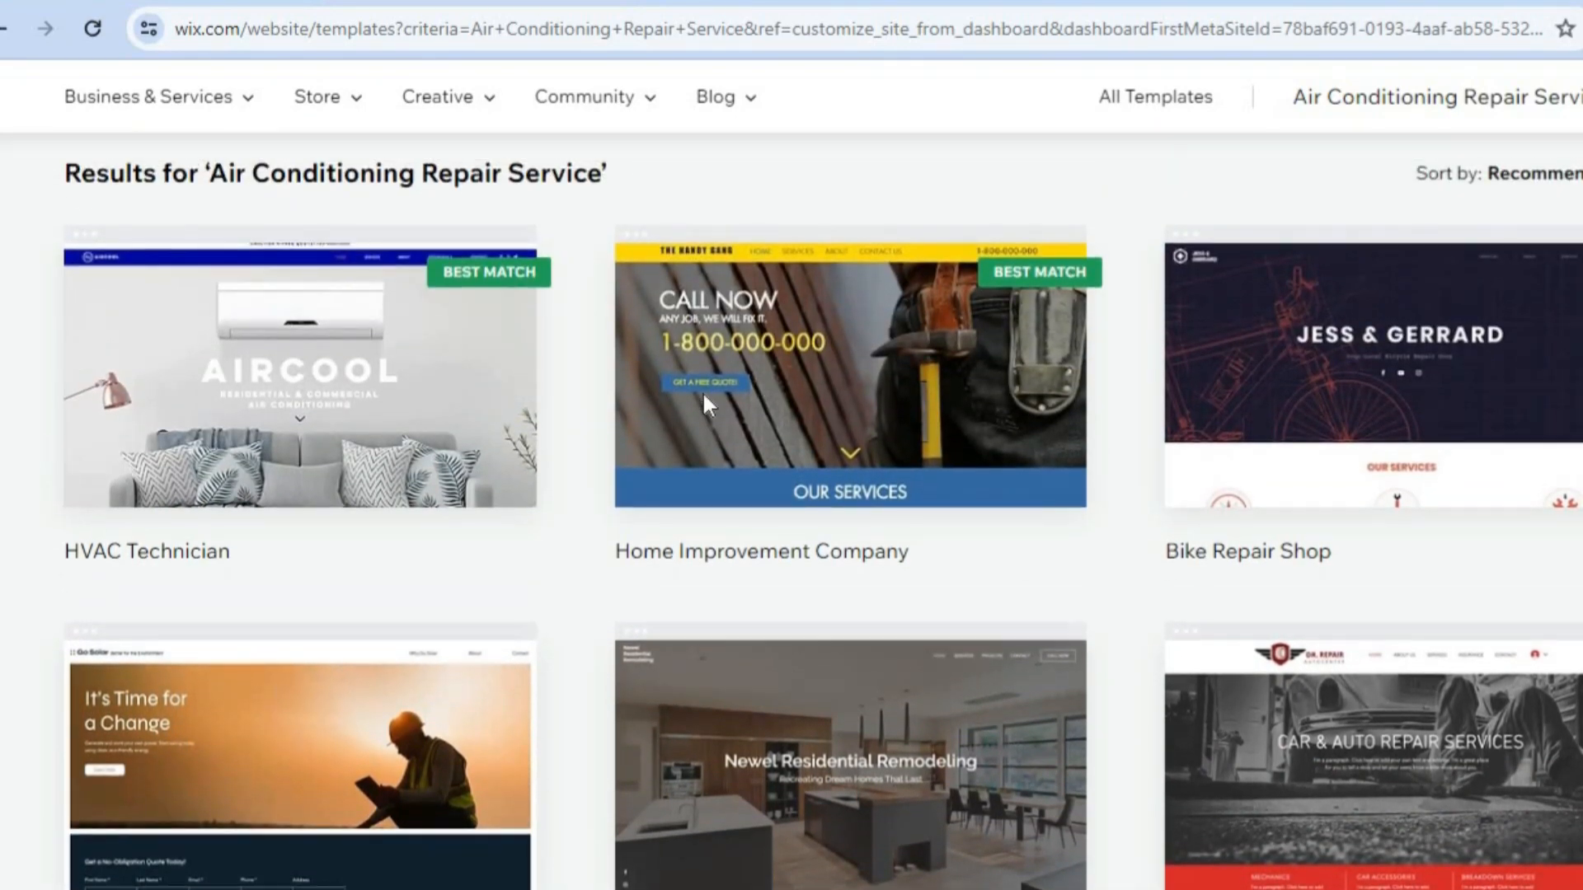
Open the HVAC Technician template for editing and dismiss the offer to let AI write the site content.
{"action": "mouse_move", "coordinate": [247, 384]}
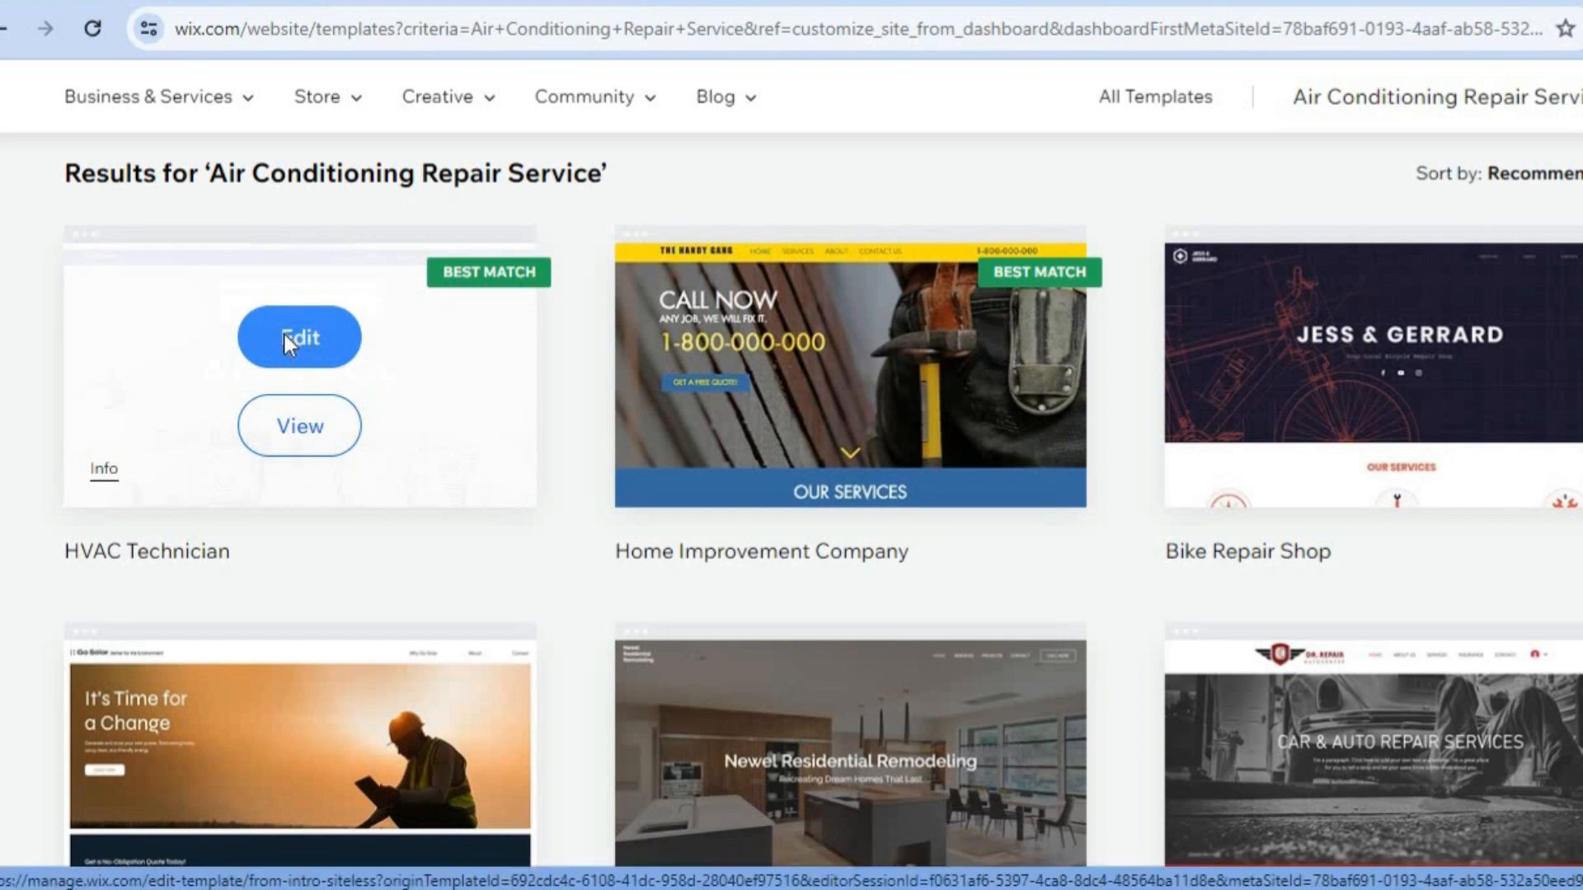
{"action": "left_click", "coordinate": [283, 334]}
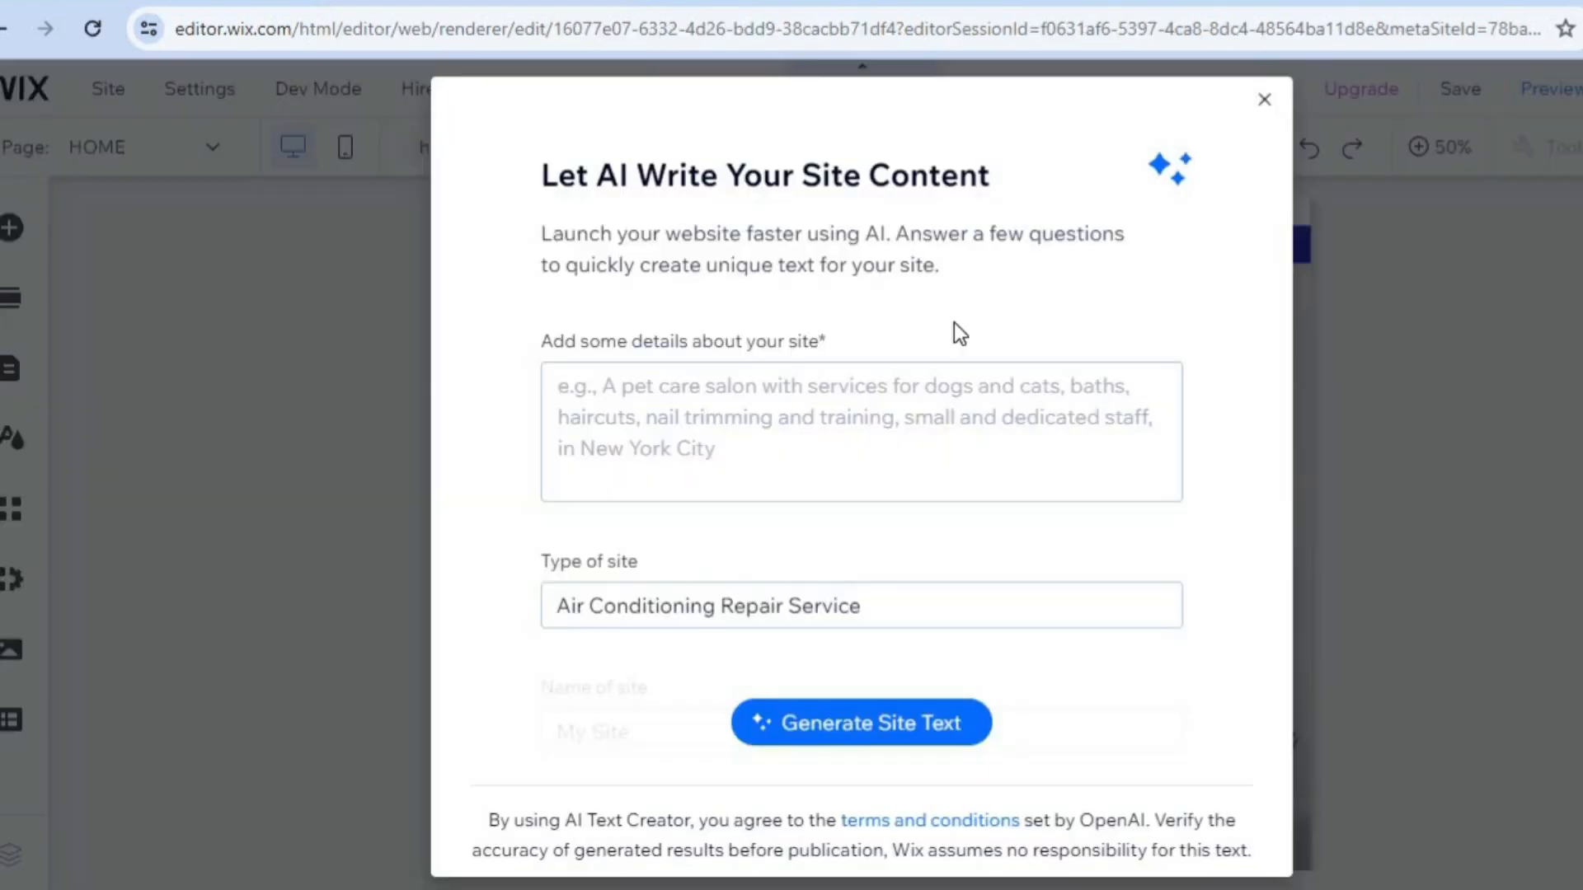
{"action": "left_click", "coordinate": [803, 401]}
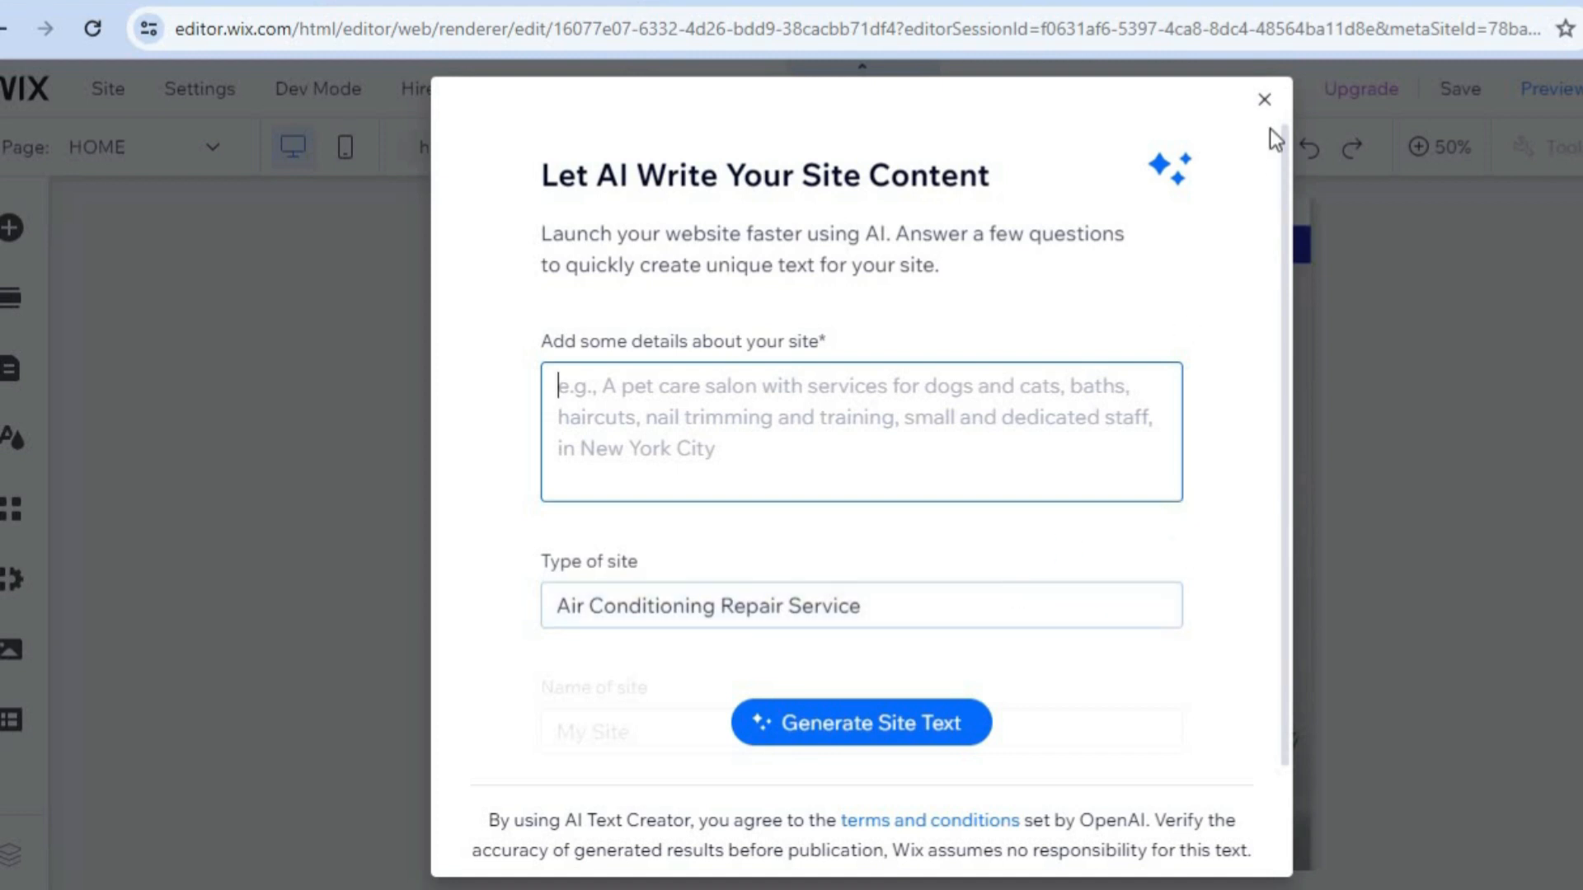
{"action": "left_click", "coordinate": [1268, 105]}
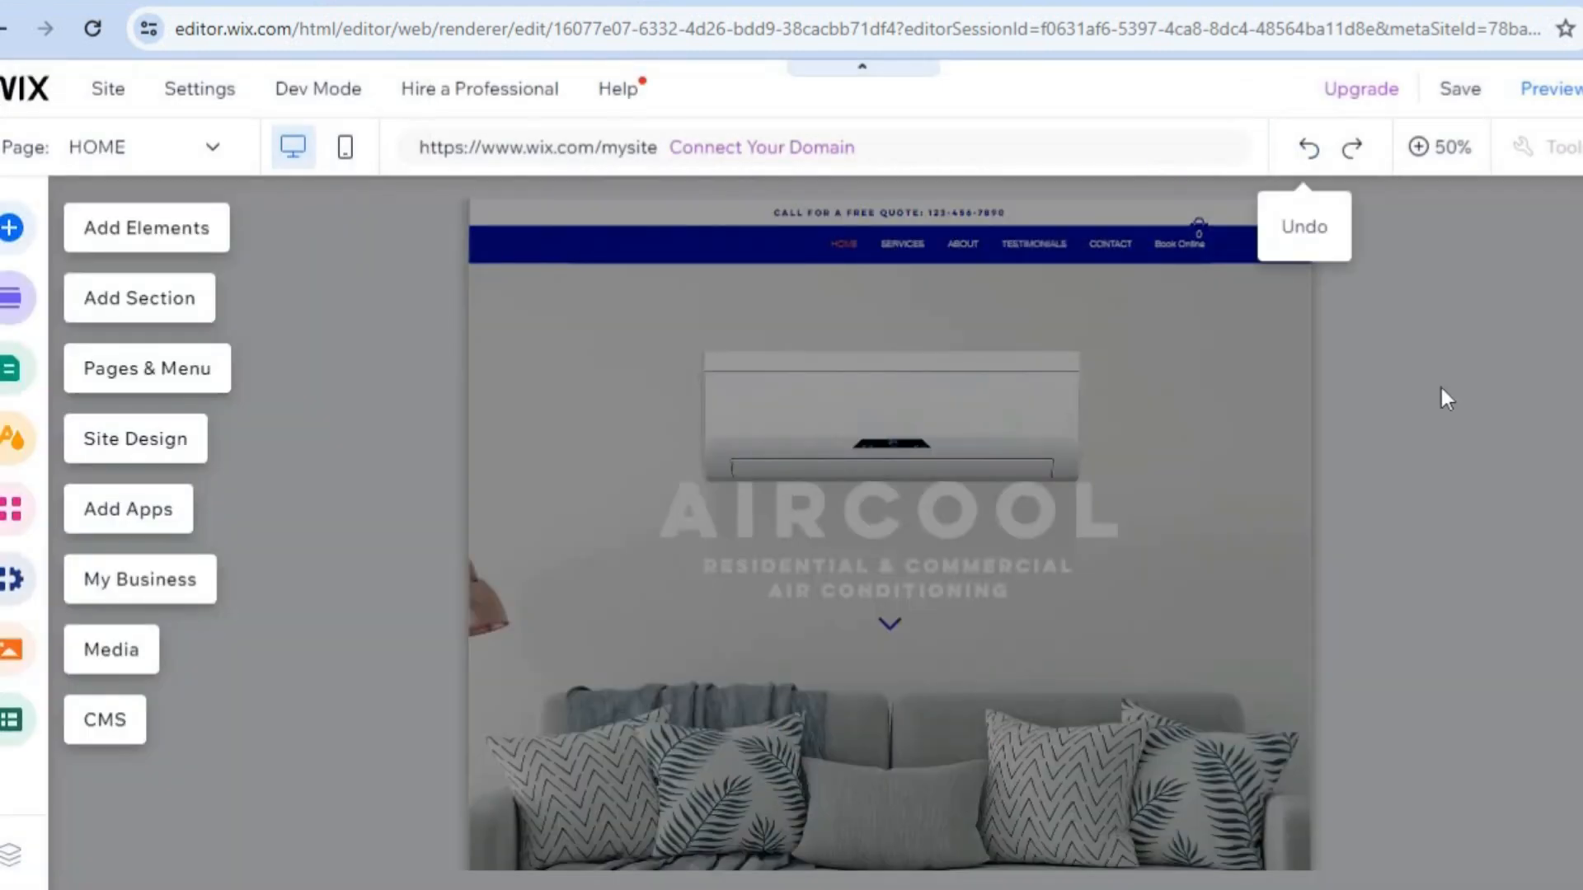
Look over the template's home page from the welcome banner through the list of services.
{"action": "left_click", "coordinate": [1439, 152]}
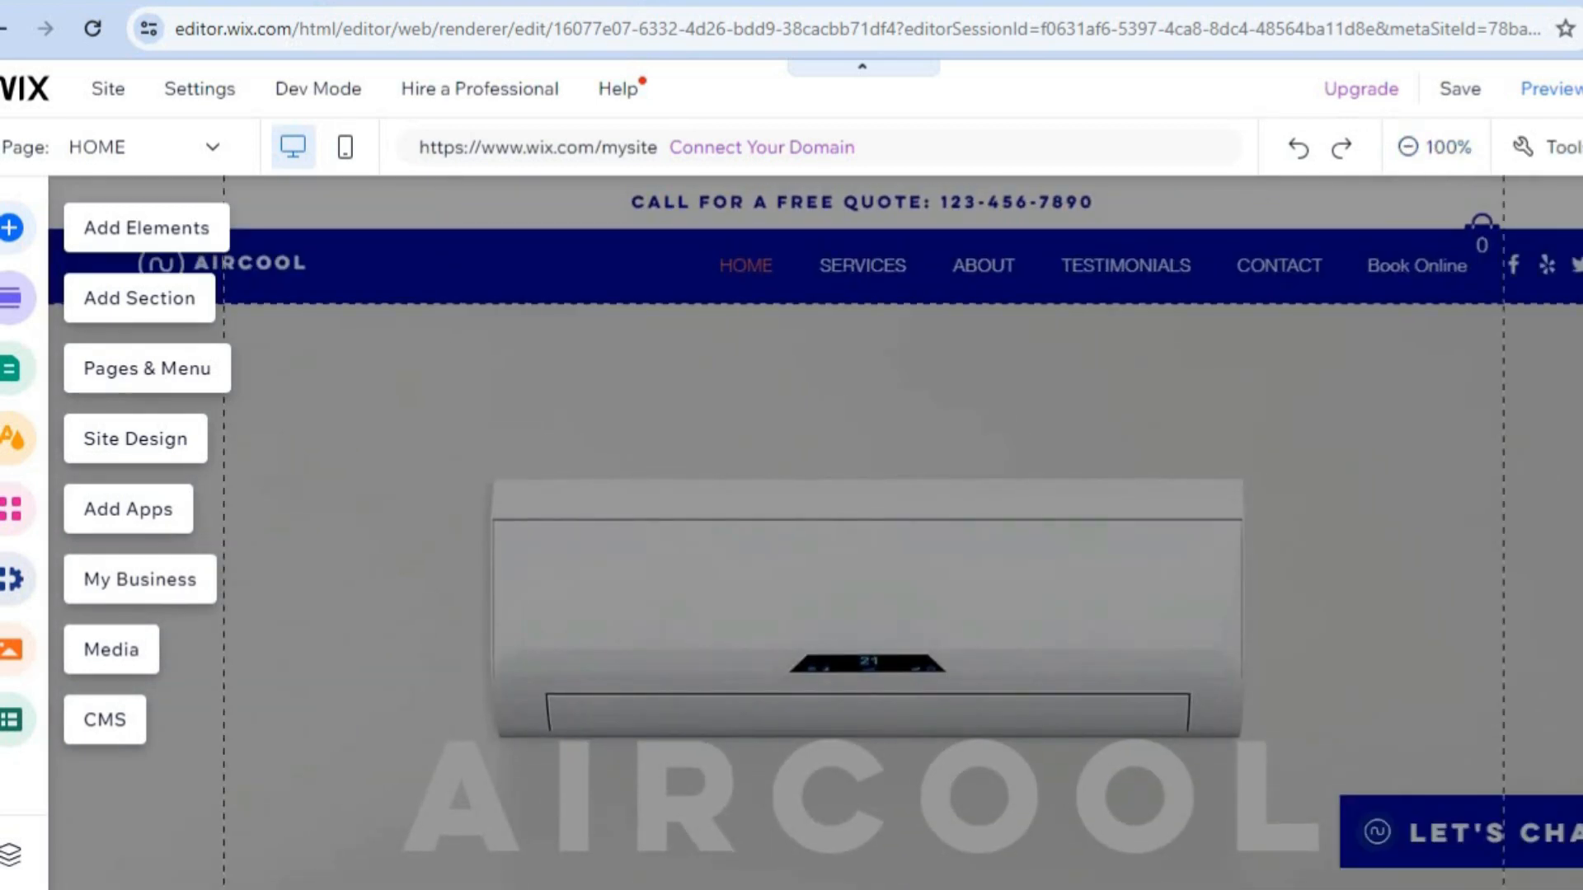
{"action": "scroll", "coordinate": [816, 528], "scroll_direction": "down", "scroll_amount": 10}
{"action": "scroll", "coordinate": [816, 528], "scroll_direction": "down", "scroll_amount": 3}
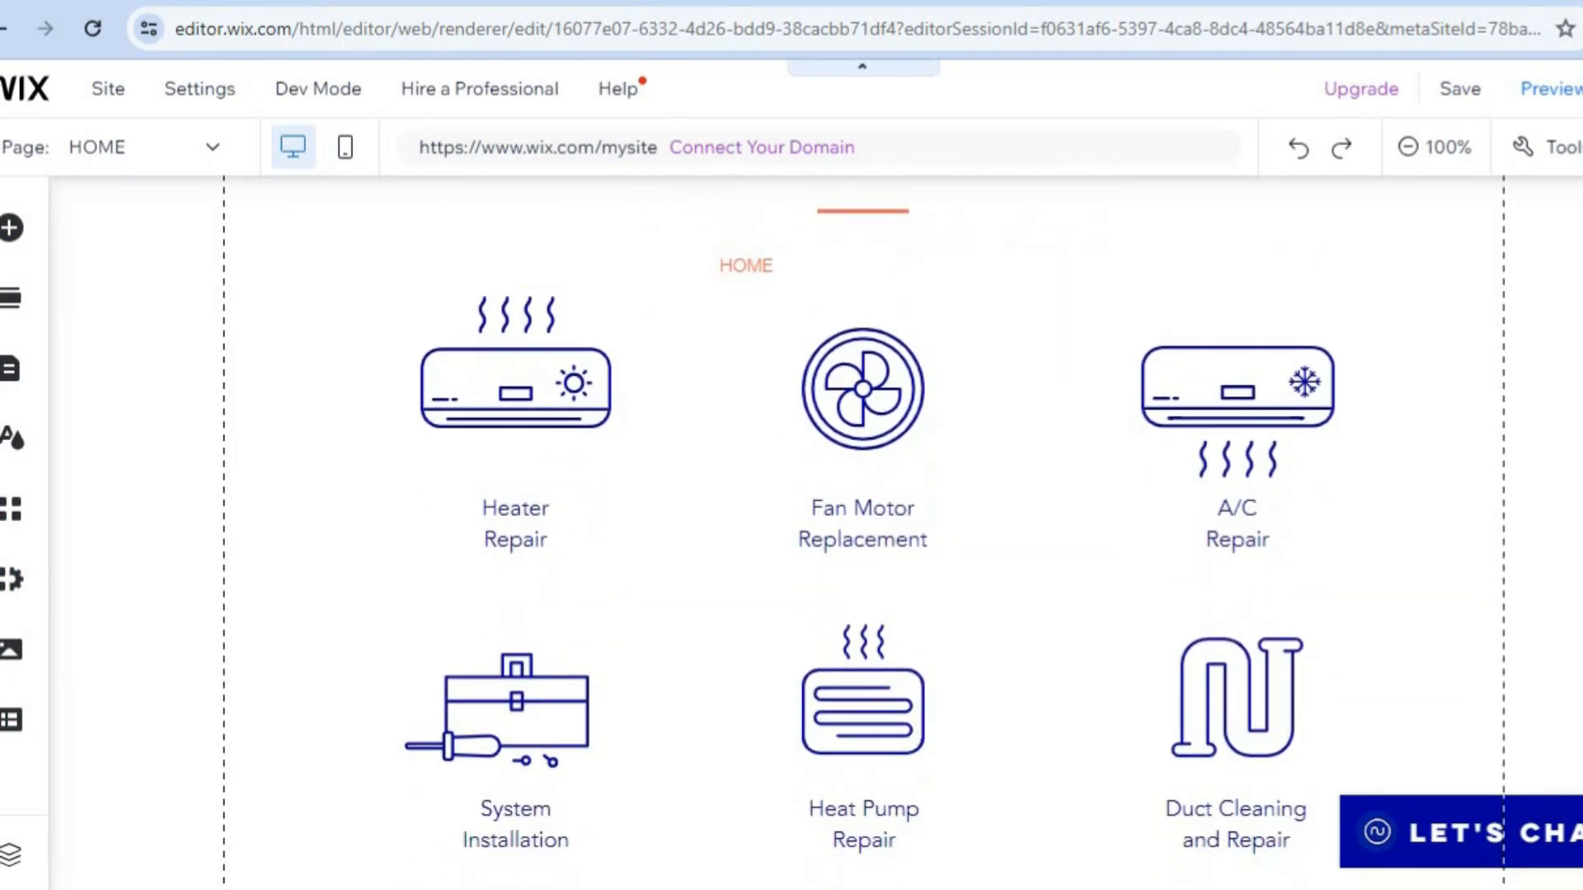
{"action": "scroll", "coordinate": [816, 528], "scroll_direction": "up", "scroll_amount": 12}
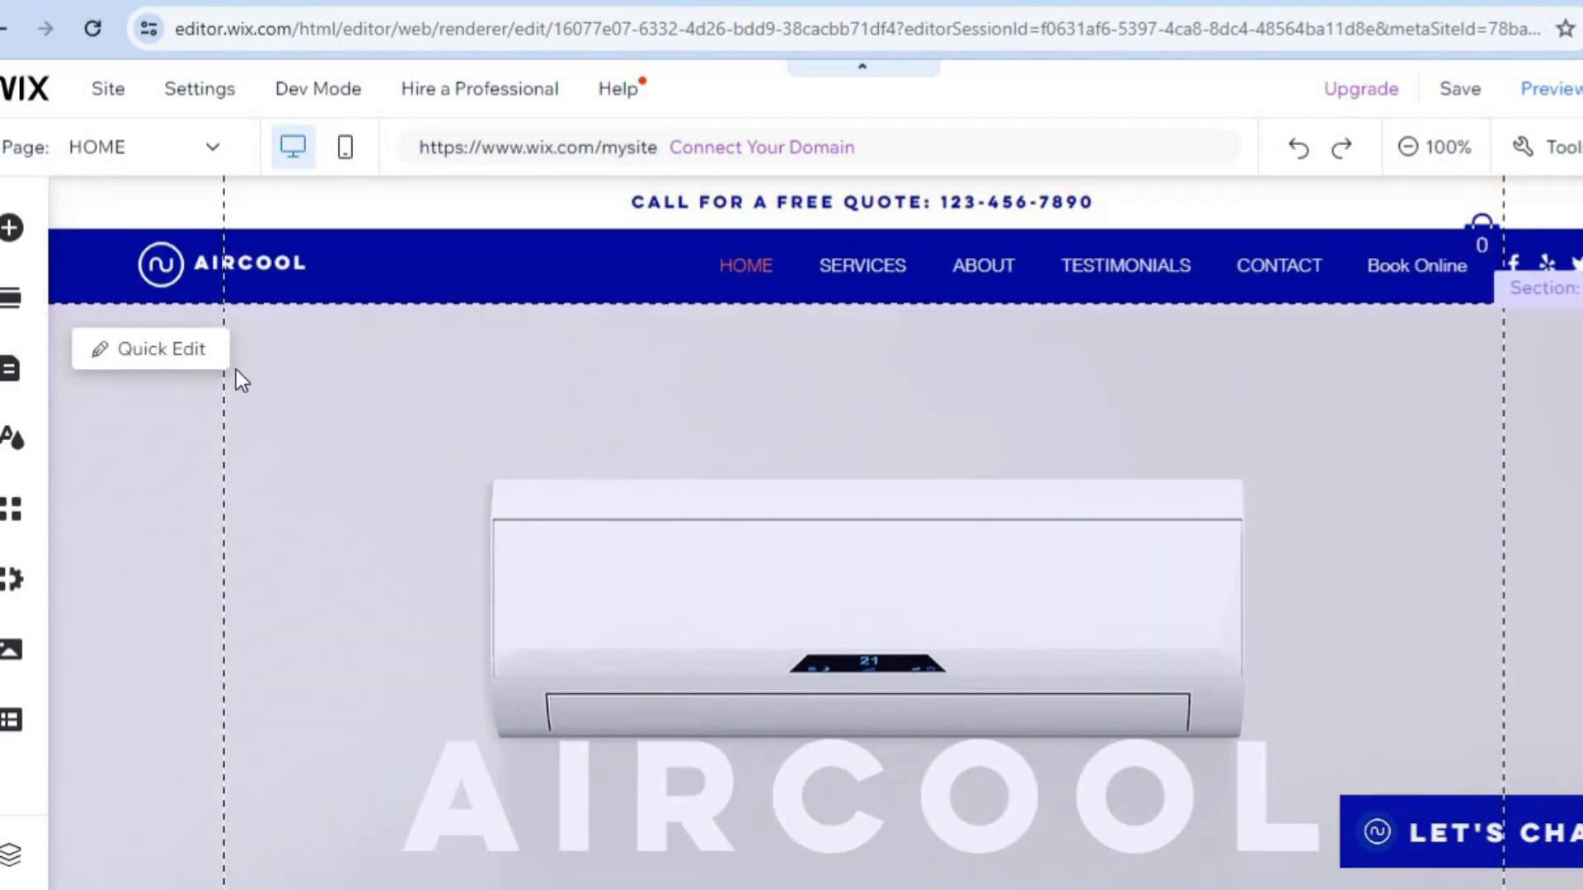
Examine the quick-edit content of the home page's Welcome section, and look through the services and About Us sections.
{"action": "left_click", "coordinate": [145, 349]}
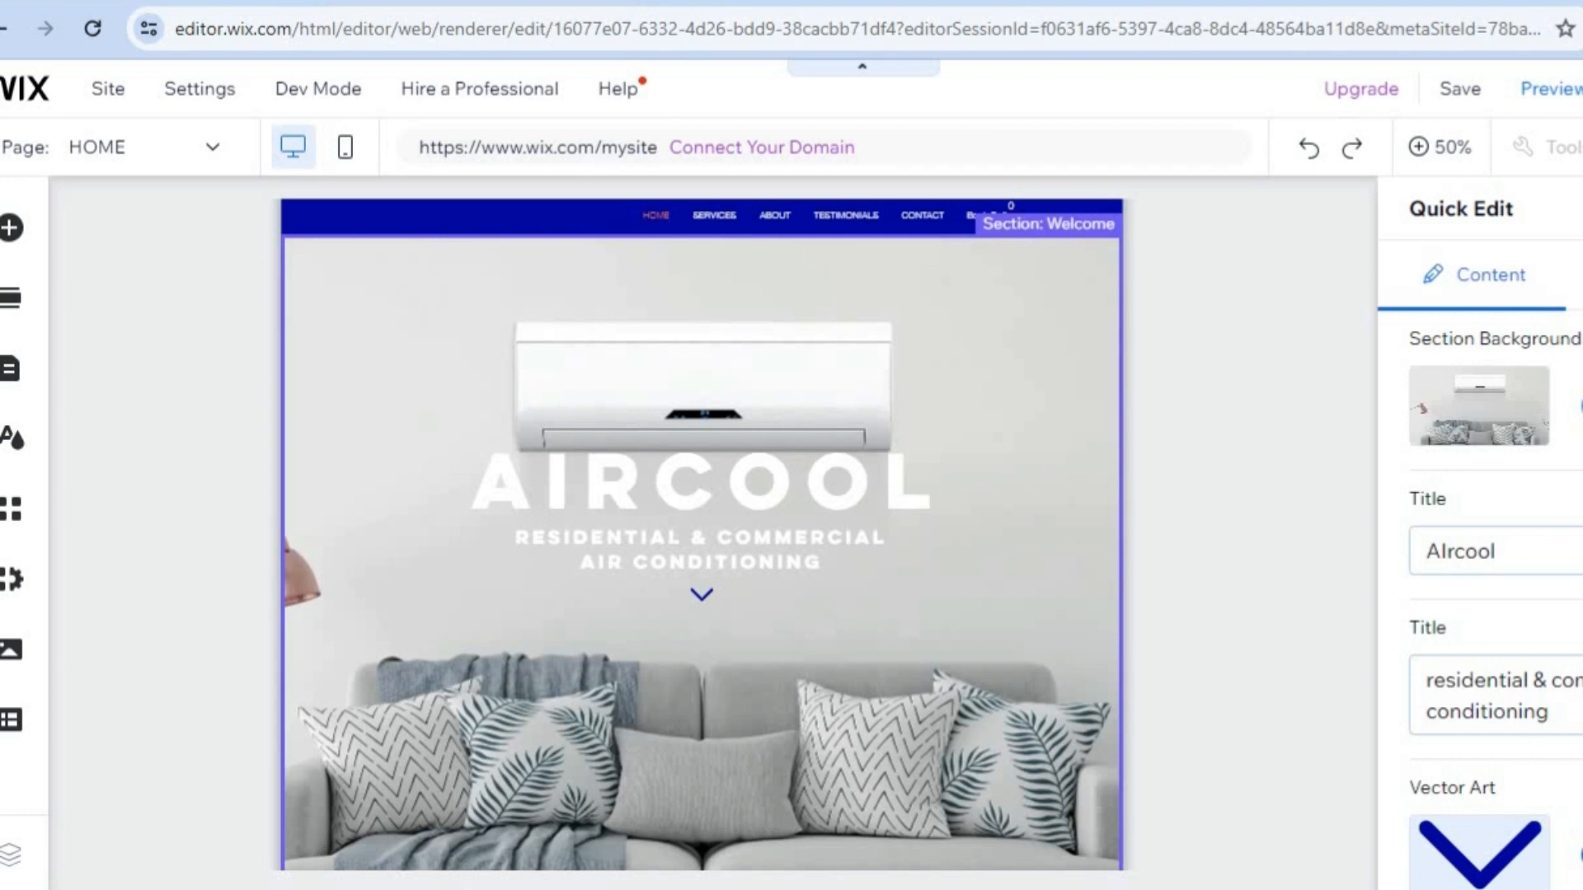
{"action": "scroll", "coordinate": [1542, 528], "scroll_direction": "down", "scroll_amount": 1}
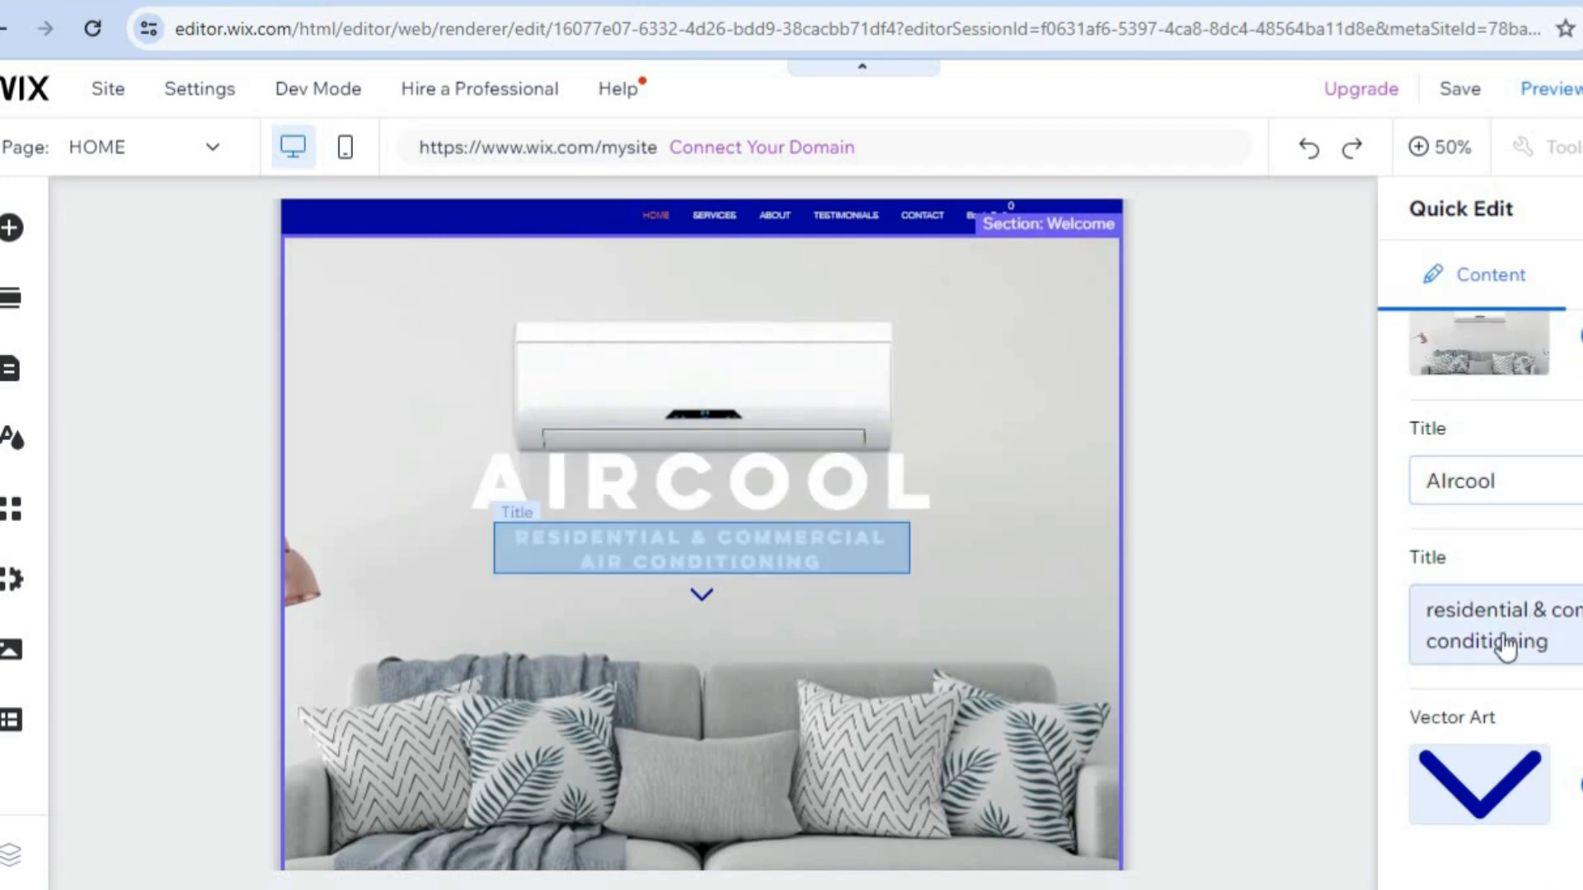
{"action": "scroll", "coordinate": [1484, 577], "scroll_direction": "up", "scroll_amount": 1}
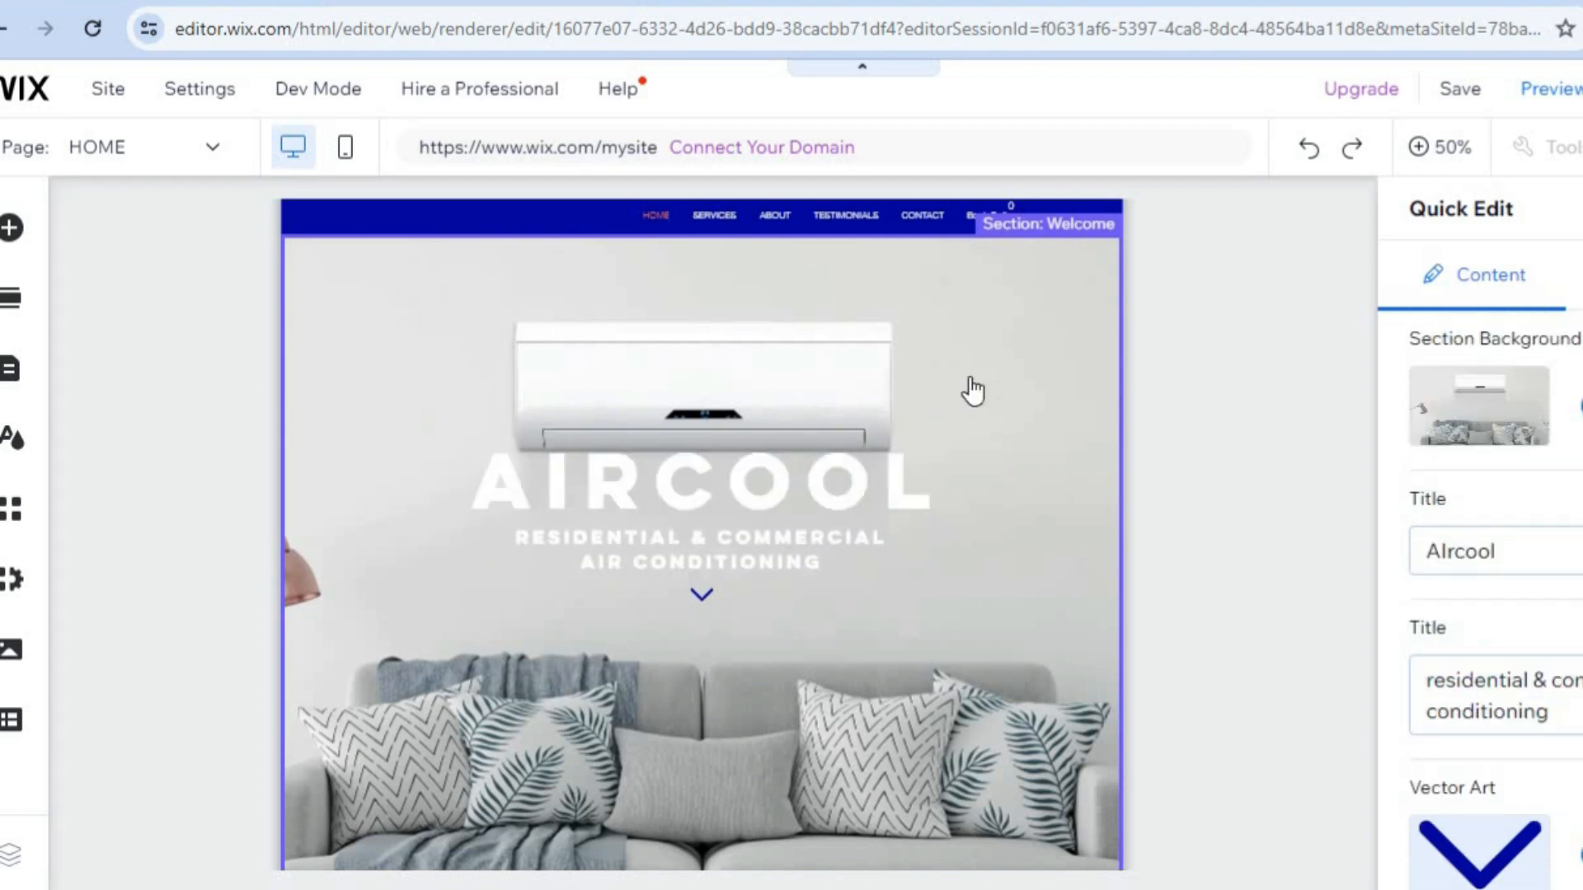
{"action": "left_click", "coordinate": [970, 387]}
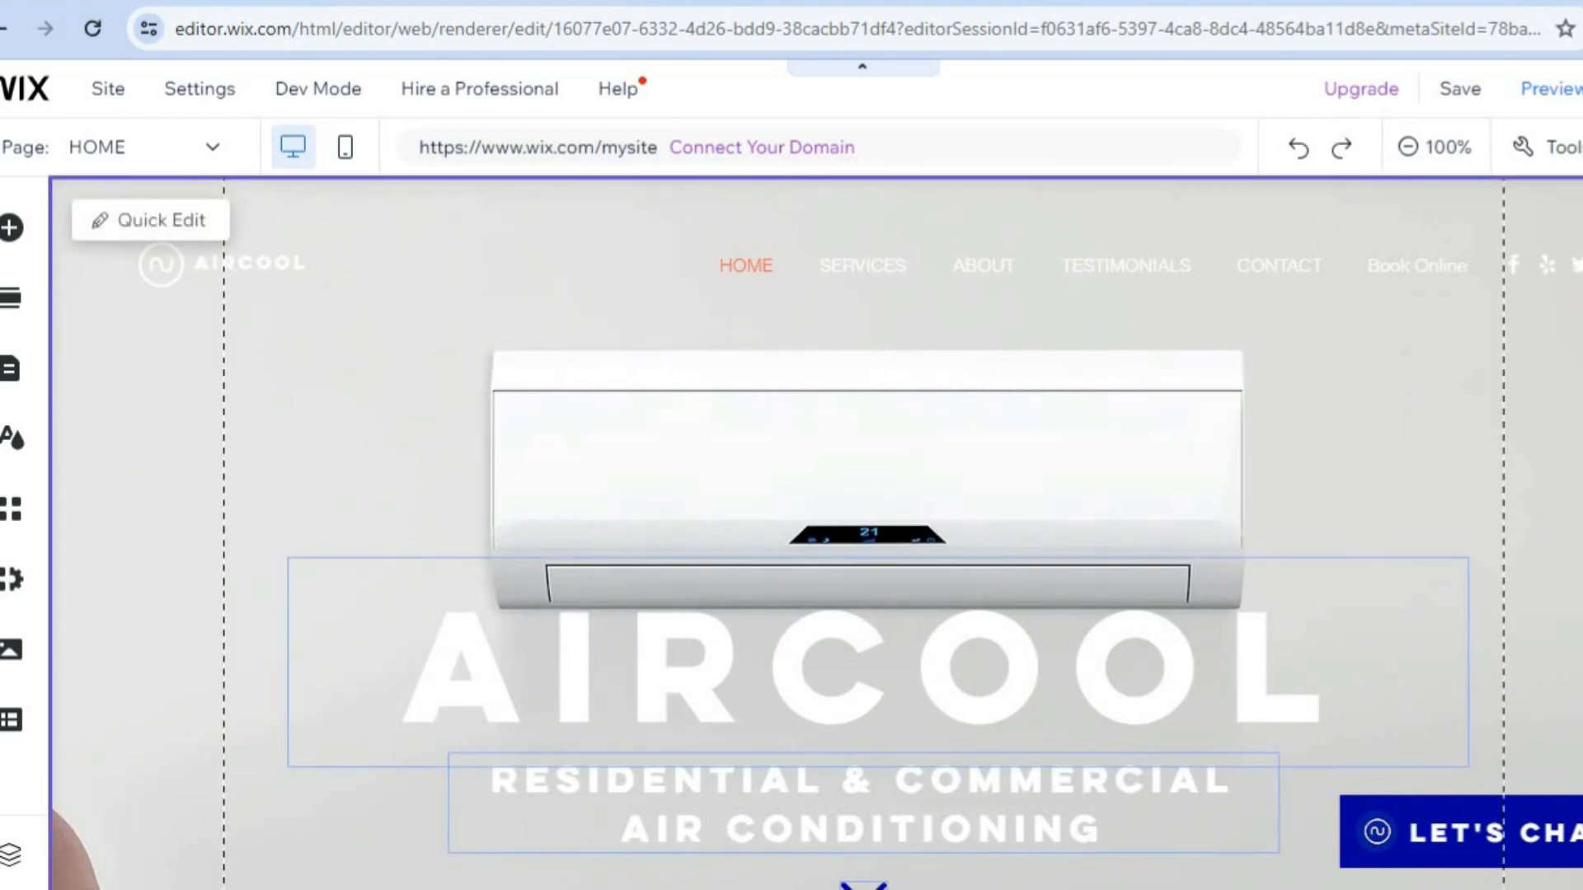
{"action": "scroll", "coordinate": [816, 532], "scroll_direction": "down", "scroll_amount": 15}
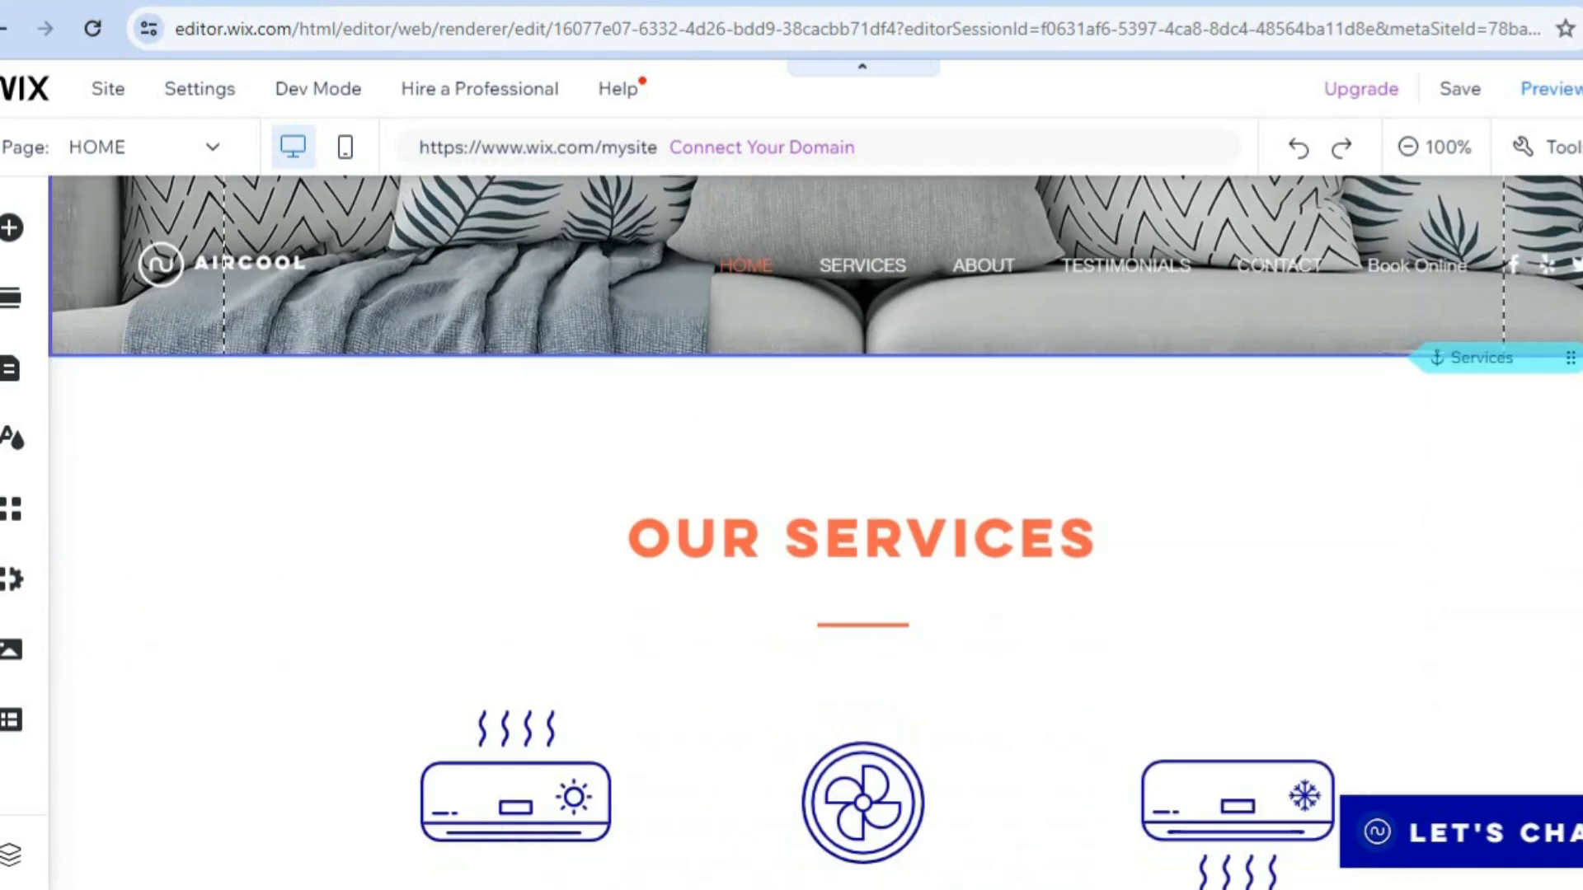
{"action": "scroll", "coordinate": [816, 531], "scroll_direction": "down", "scroll_amount": 15}
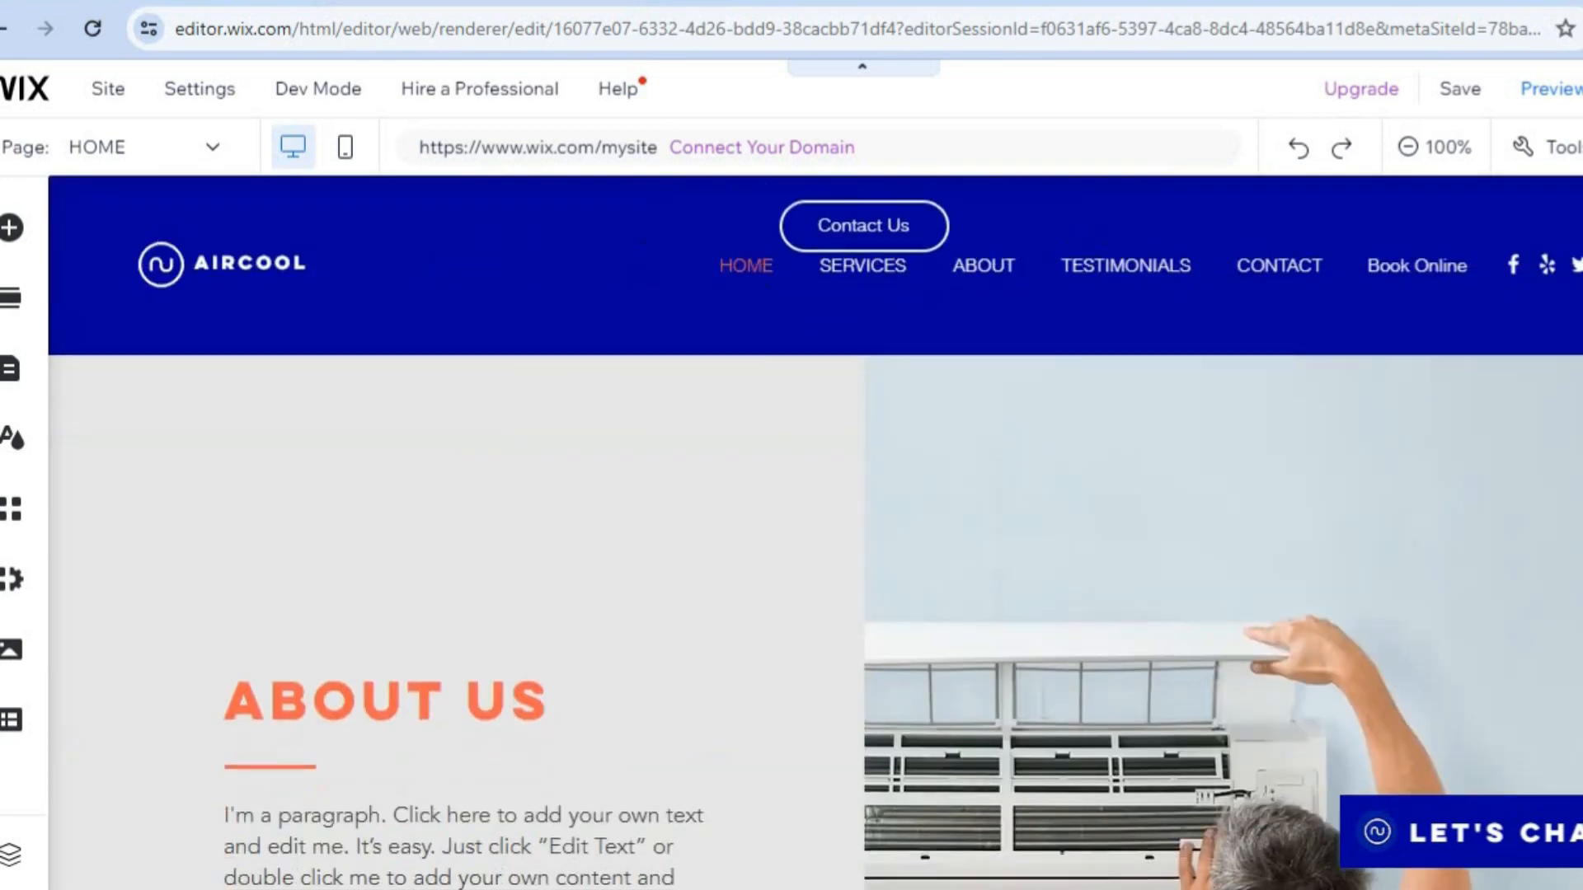
{"action": "scroll", "coordinate": [779, 202], "scroll_direction": "up", "scroll_amount": 20}
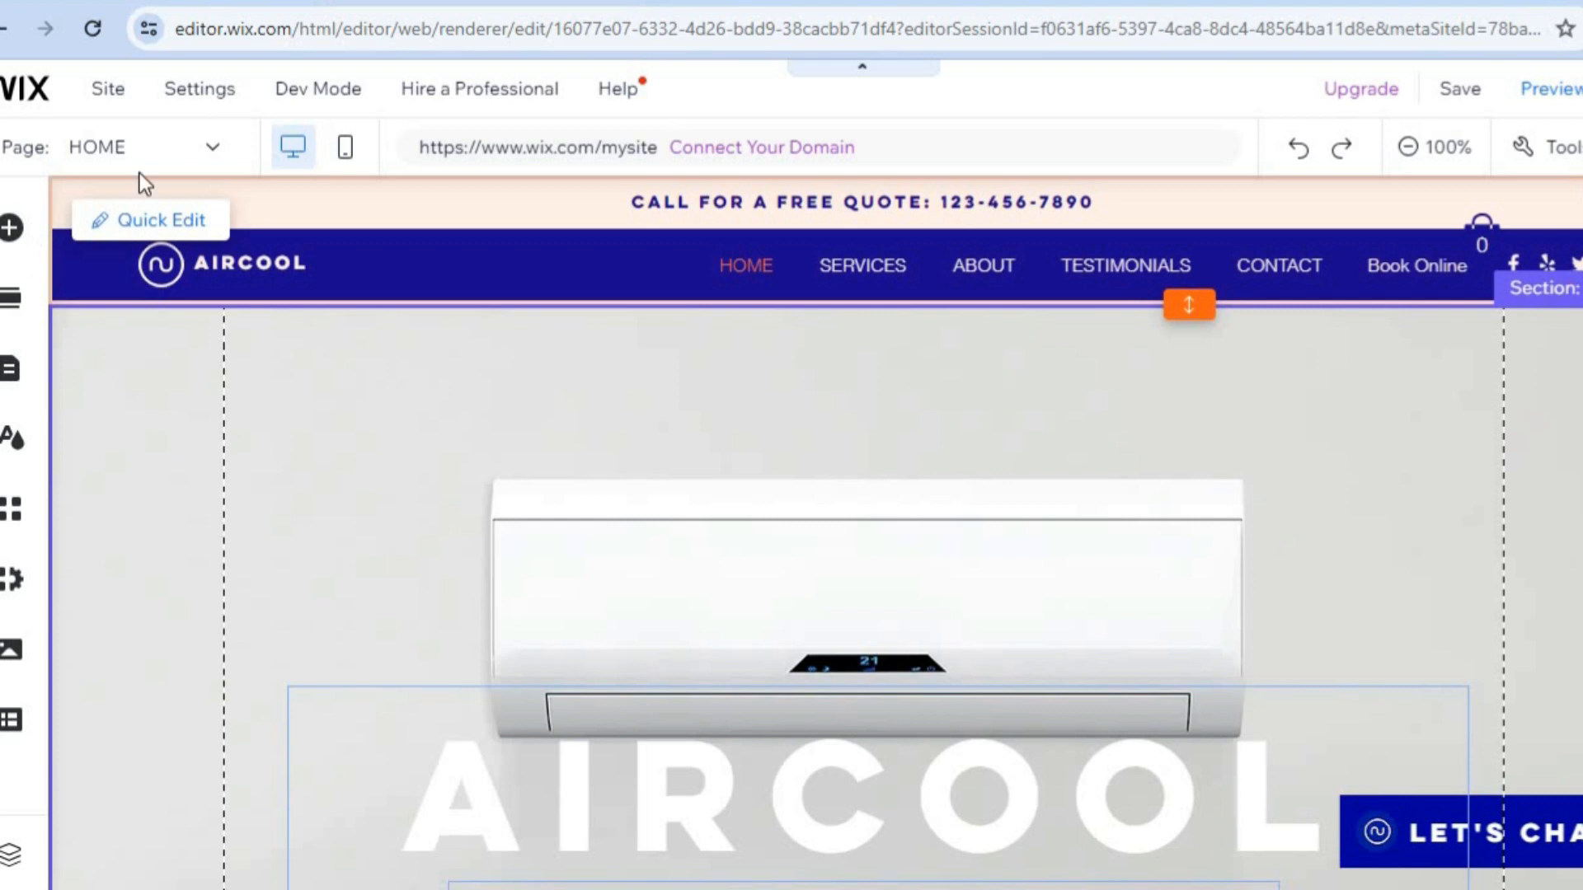
Switch the editor from the home page to the ABOUT page and look over its first section.
{"action": "left_click", "coordinate": [170, 155]}
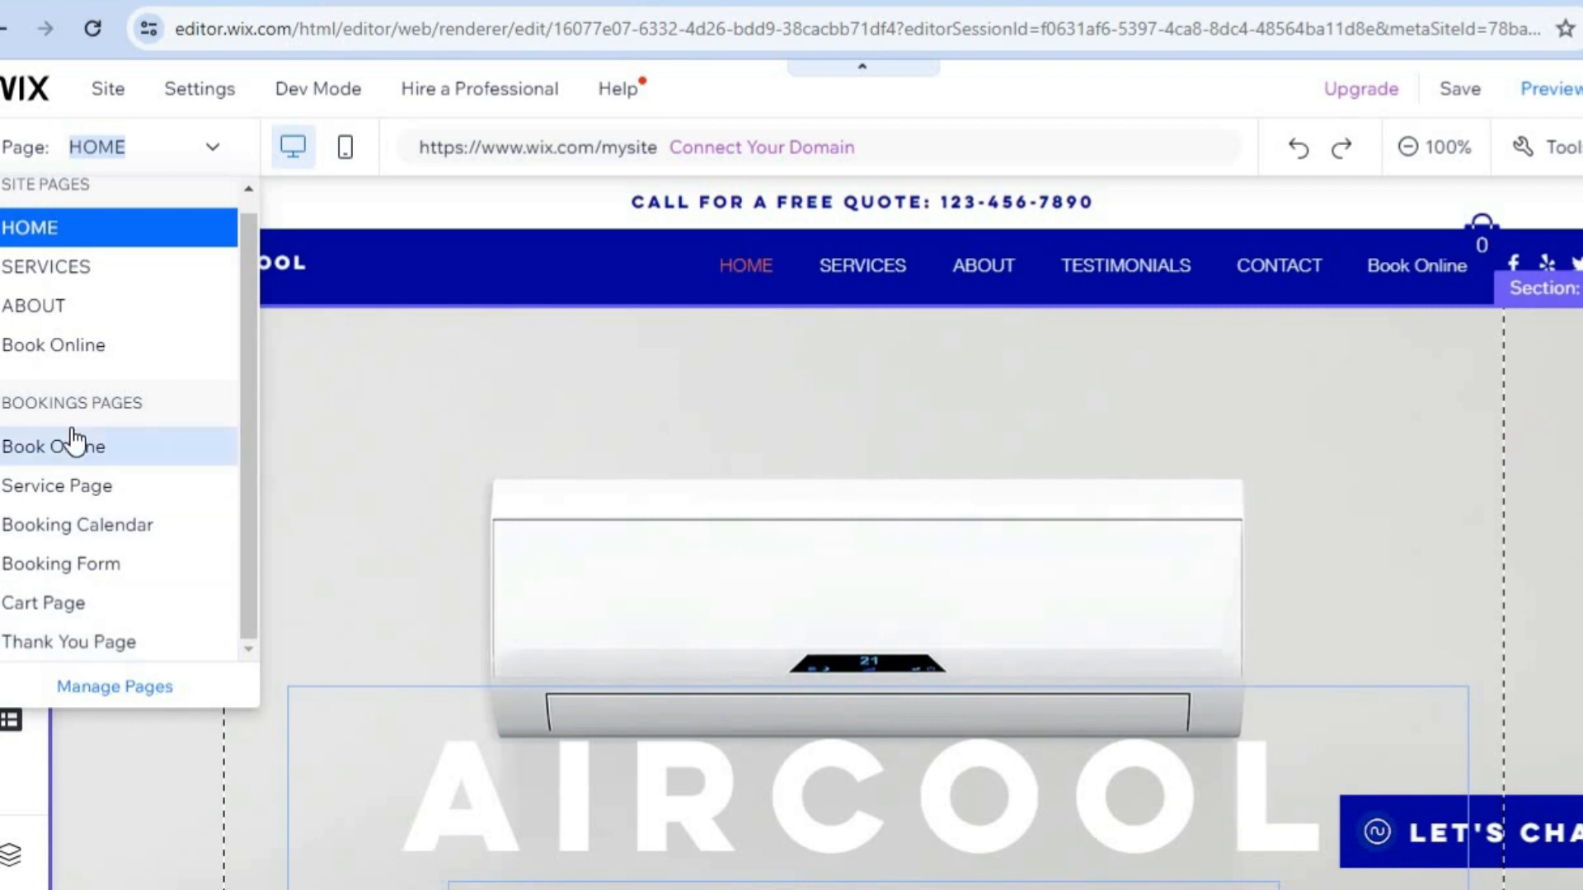
{"action": "left_click", "coordinate": [76, 309]}
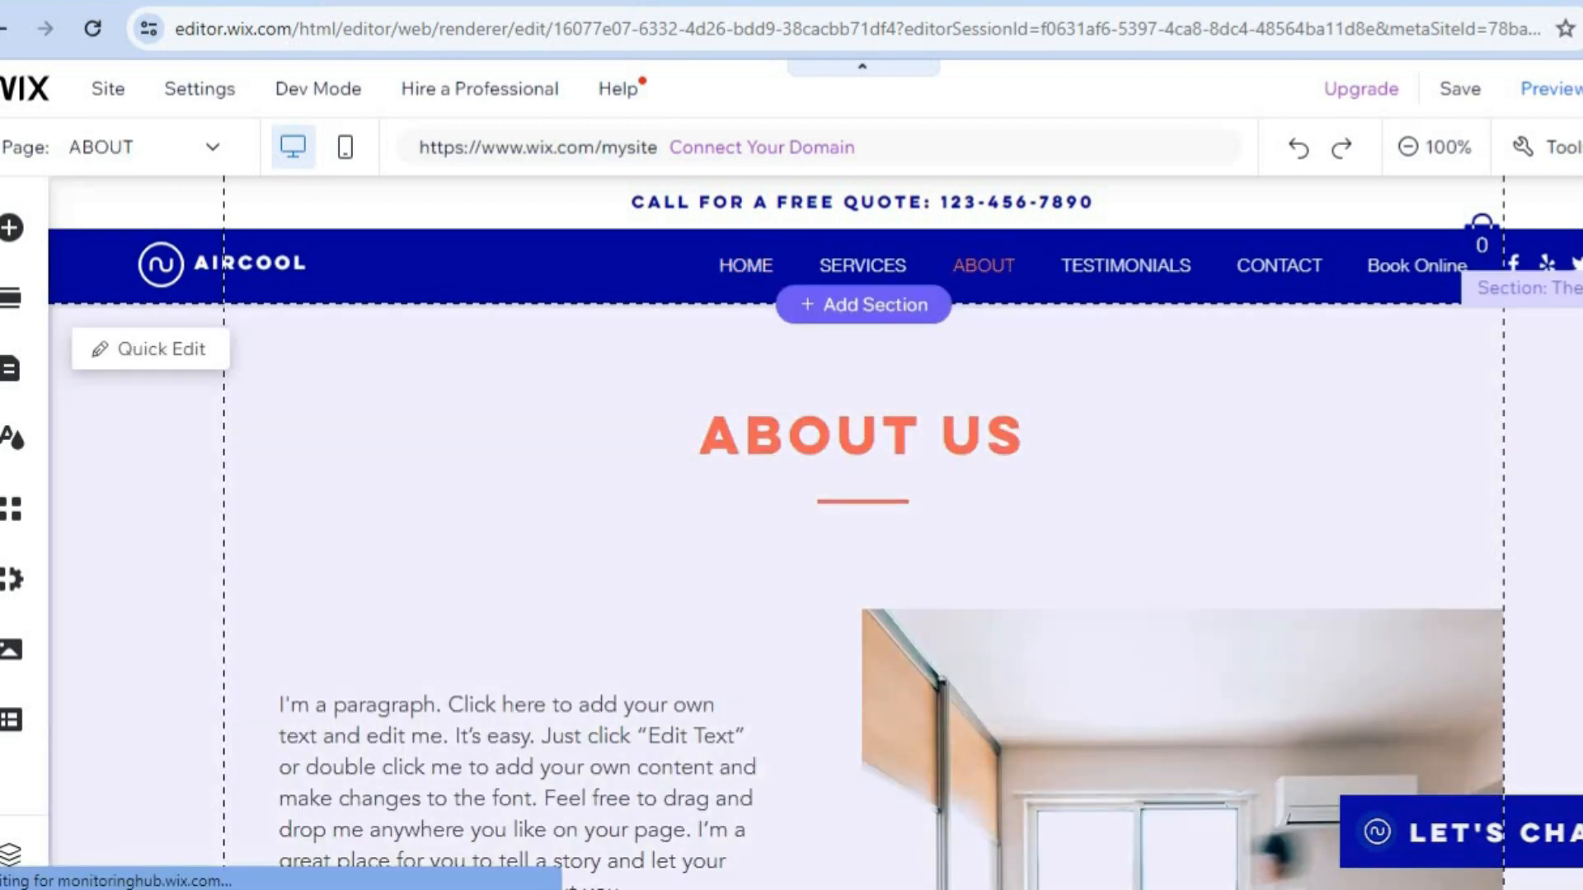
{"action": "scroll", "coordinate": [815, 532], "scroll_direction": "down", "scroll_amount": 1}
{"action": "scroll", "coordinate": [829, 305], "scroll_direction": "down", "scroll_amount": 1}
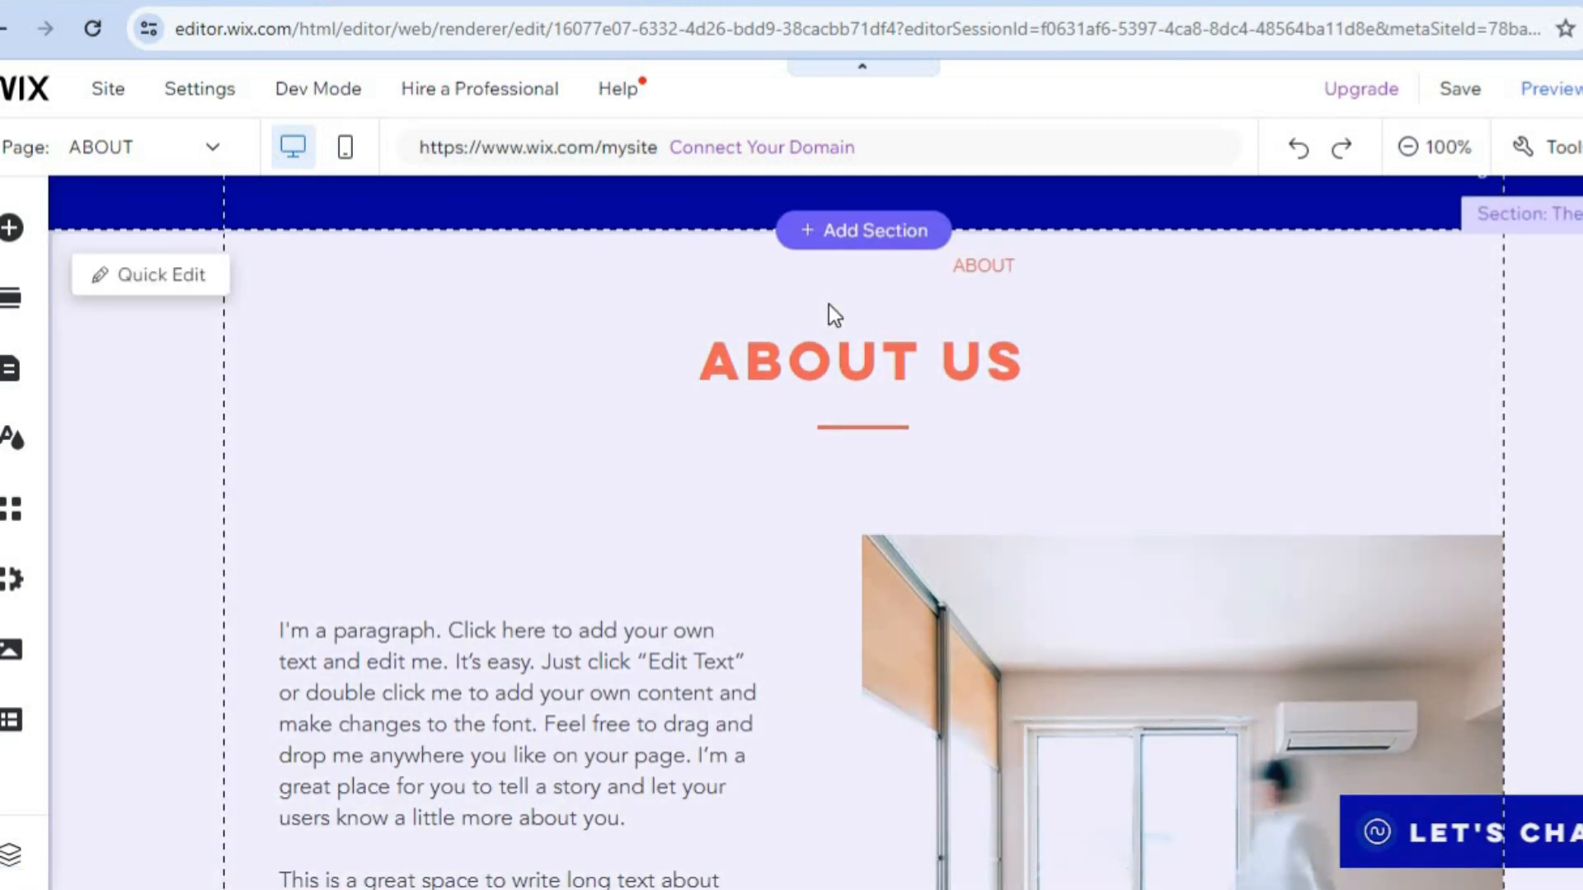
Inspect the quick-edit content of the About Us section, including its paragraph text, and close it without changes.
{"action": "left_click", "coordinate": [160, 274]}
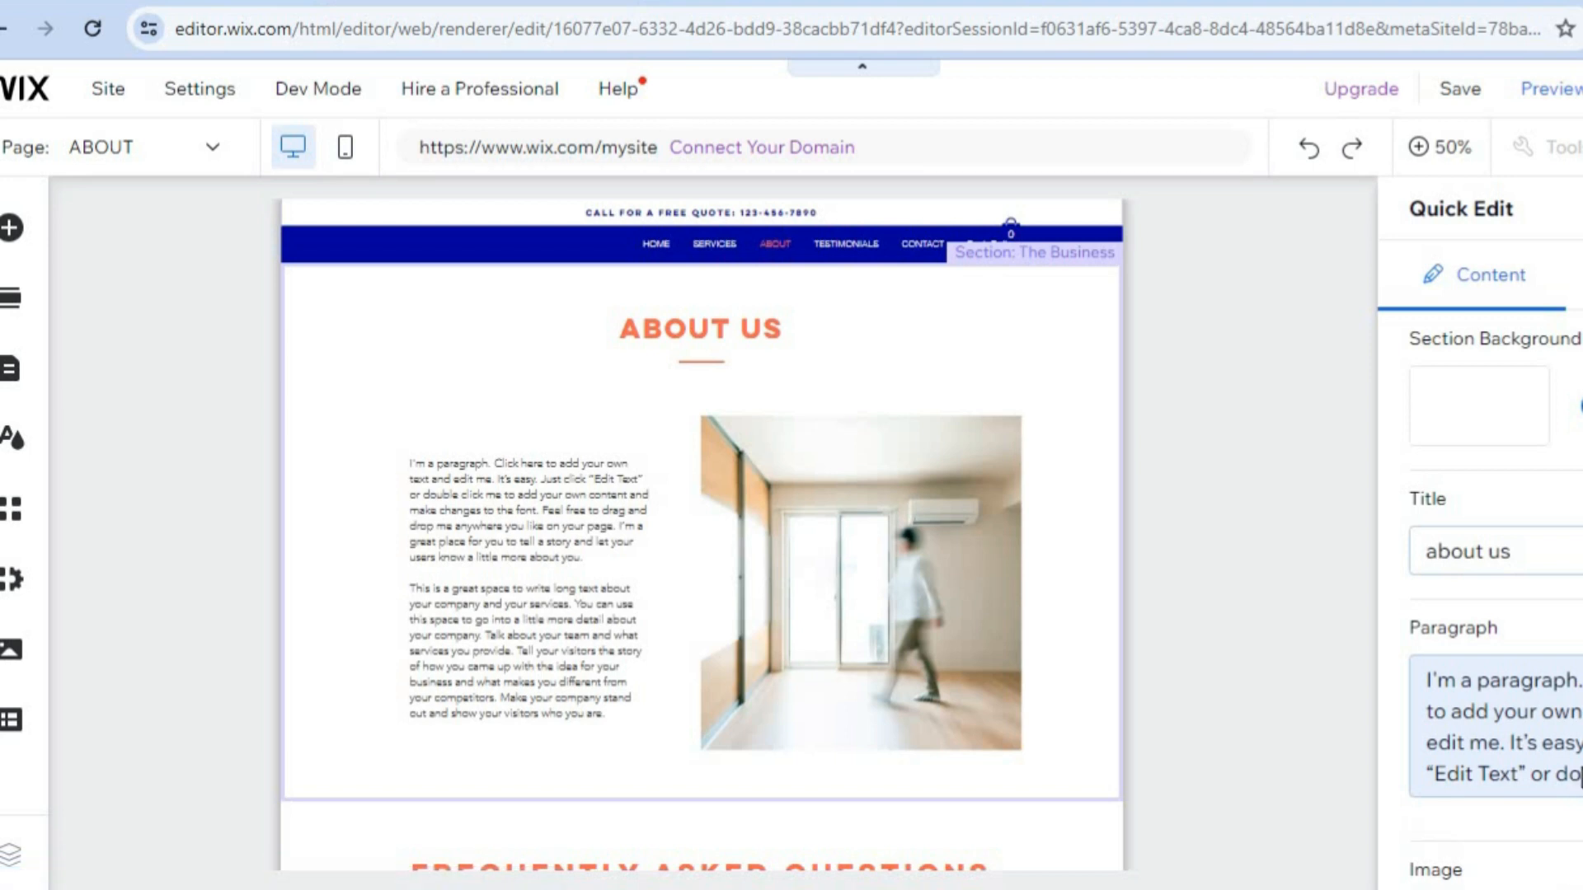
{"action": "left_click", "coordinate": [1567, 771]}
{"action": "scroll", "coordinate": [1496, 601], "scroll_direction": "down", "scroll_amount": 3}
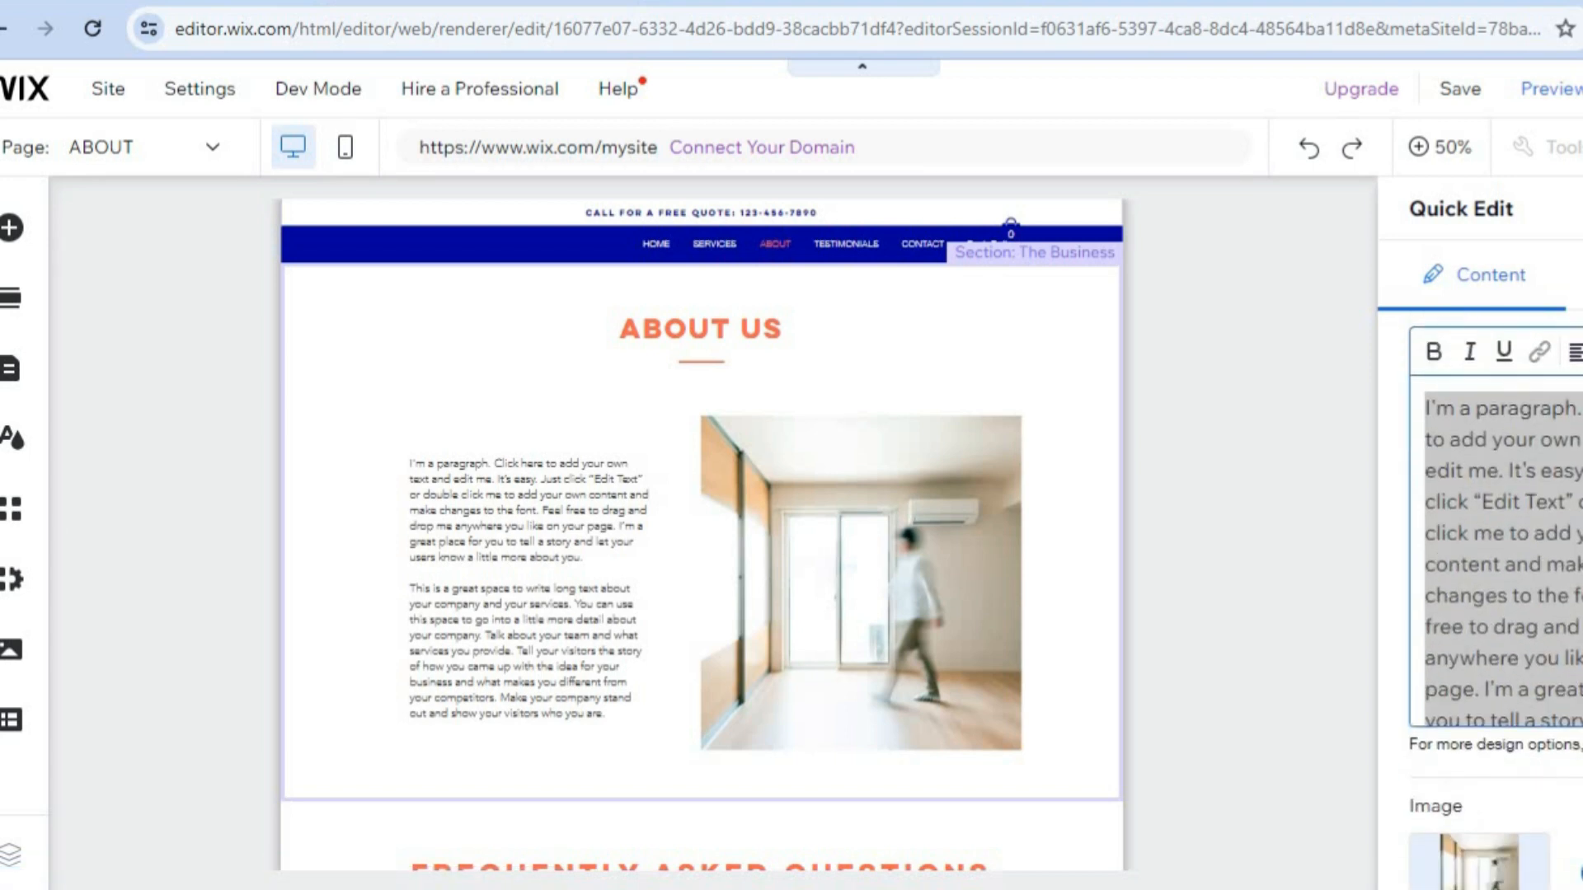
{"action": "scroll", "coordinate": [1496, 600], "scroll_direction": "up", "scroll_amount": 3}
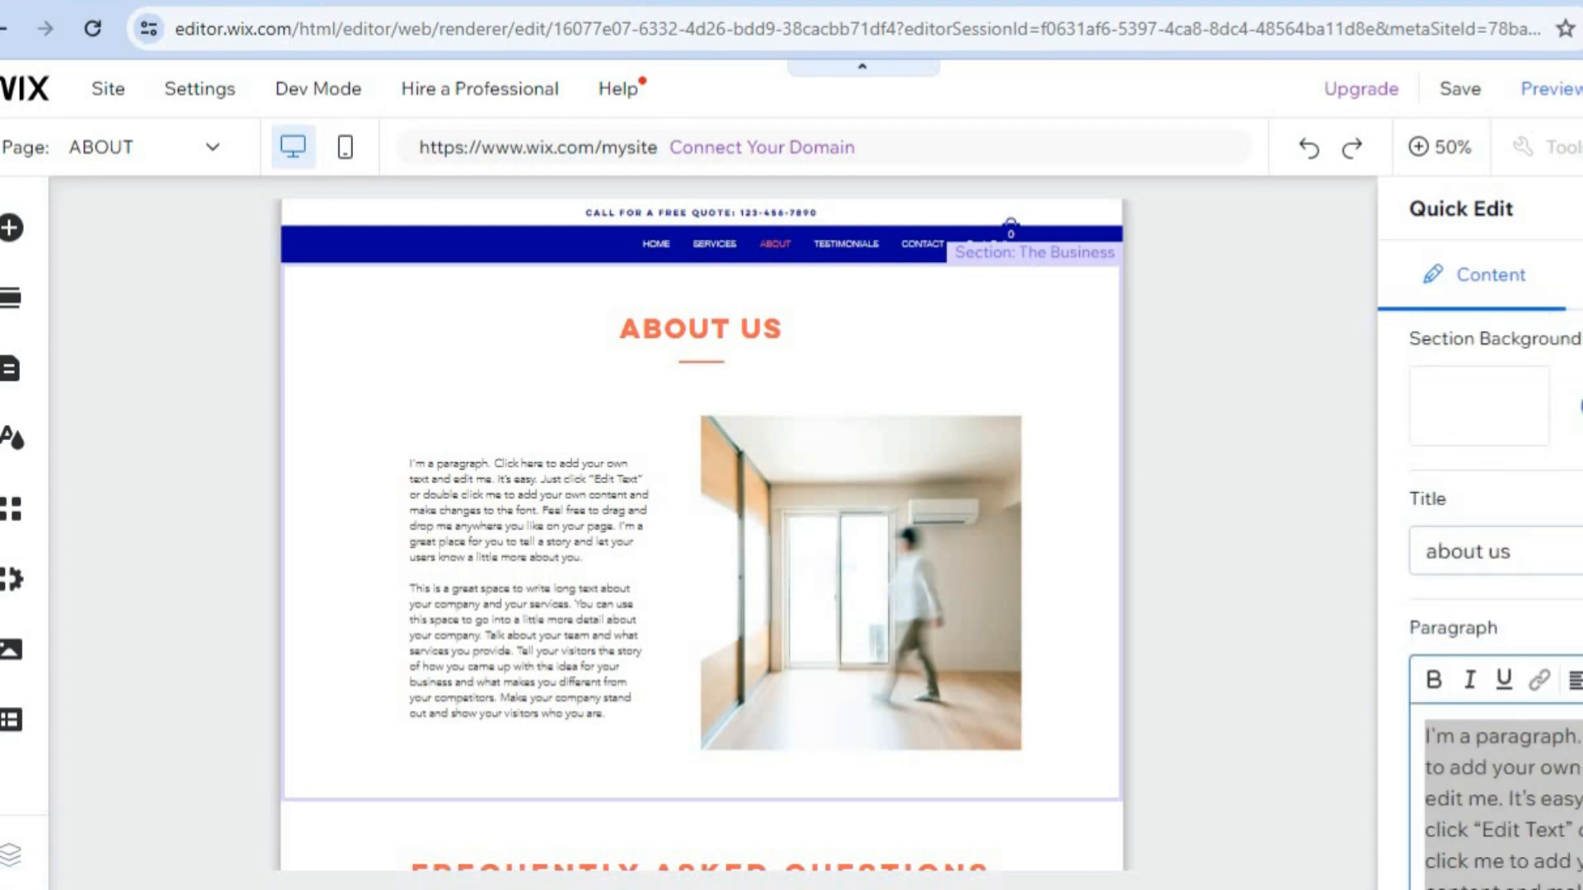
{"action": "left_click", "coordinate": [1582, 208]}
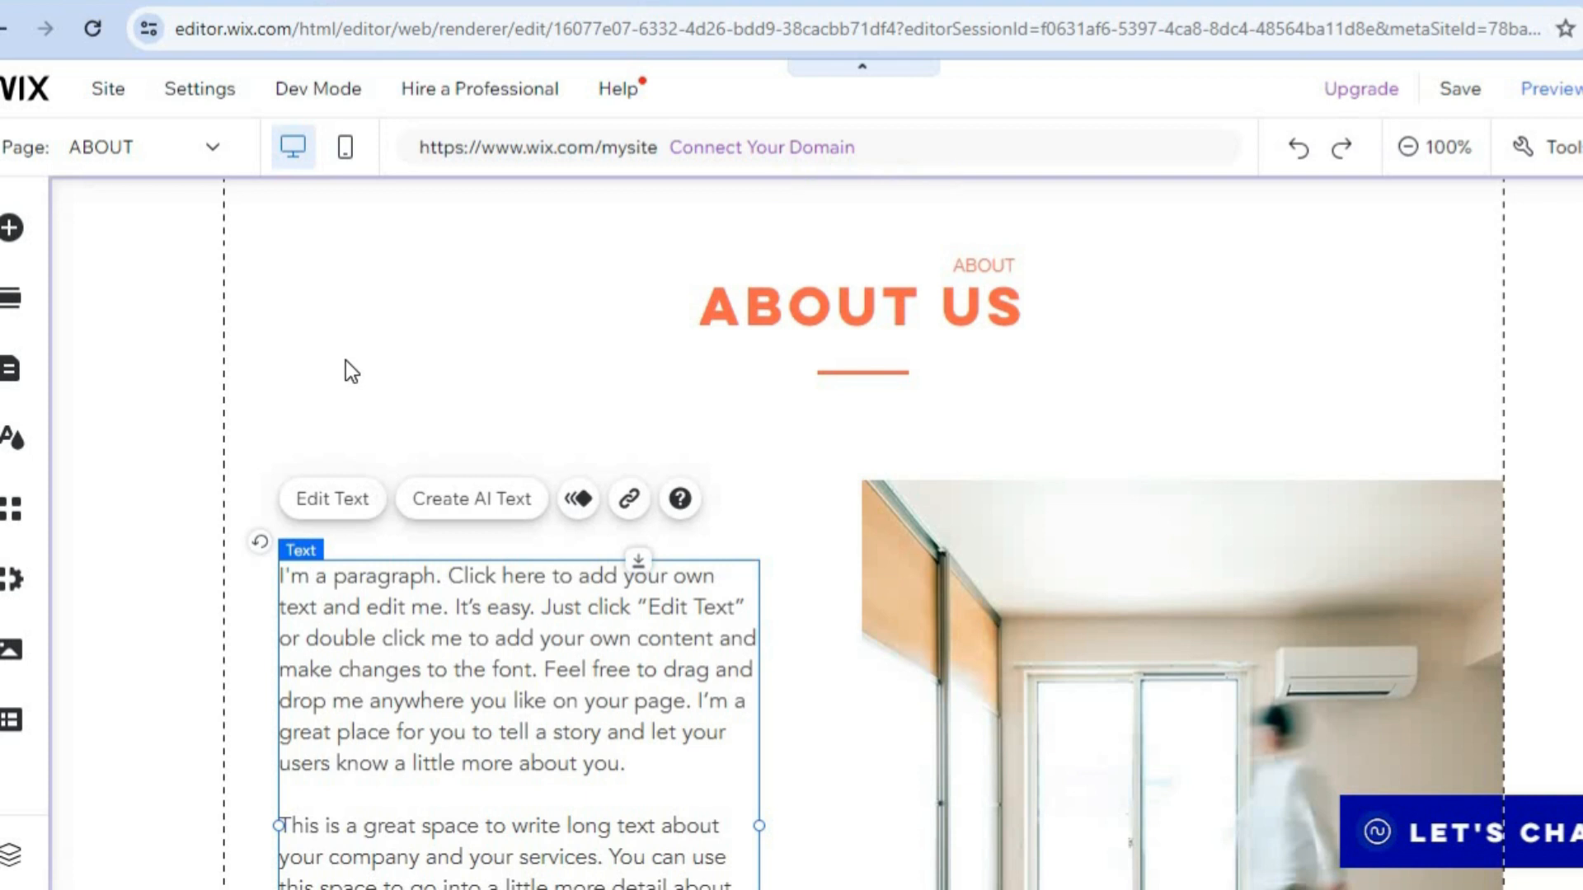
Browse the elements that can be added, including buttons, galleries, video and music, and the Promotion, Welcome and Subscribe lightboxes.
{"action": "left_click", "coordinate": [17, 232]}
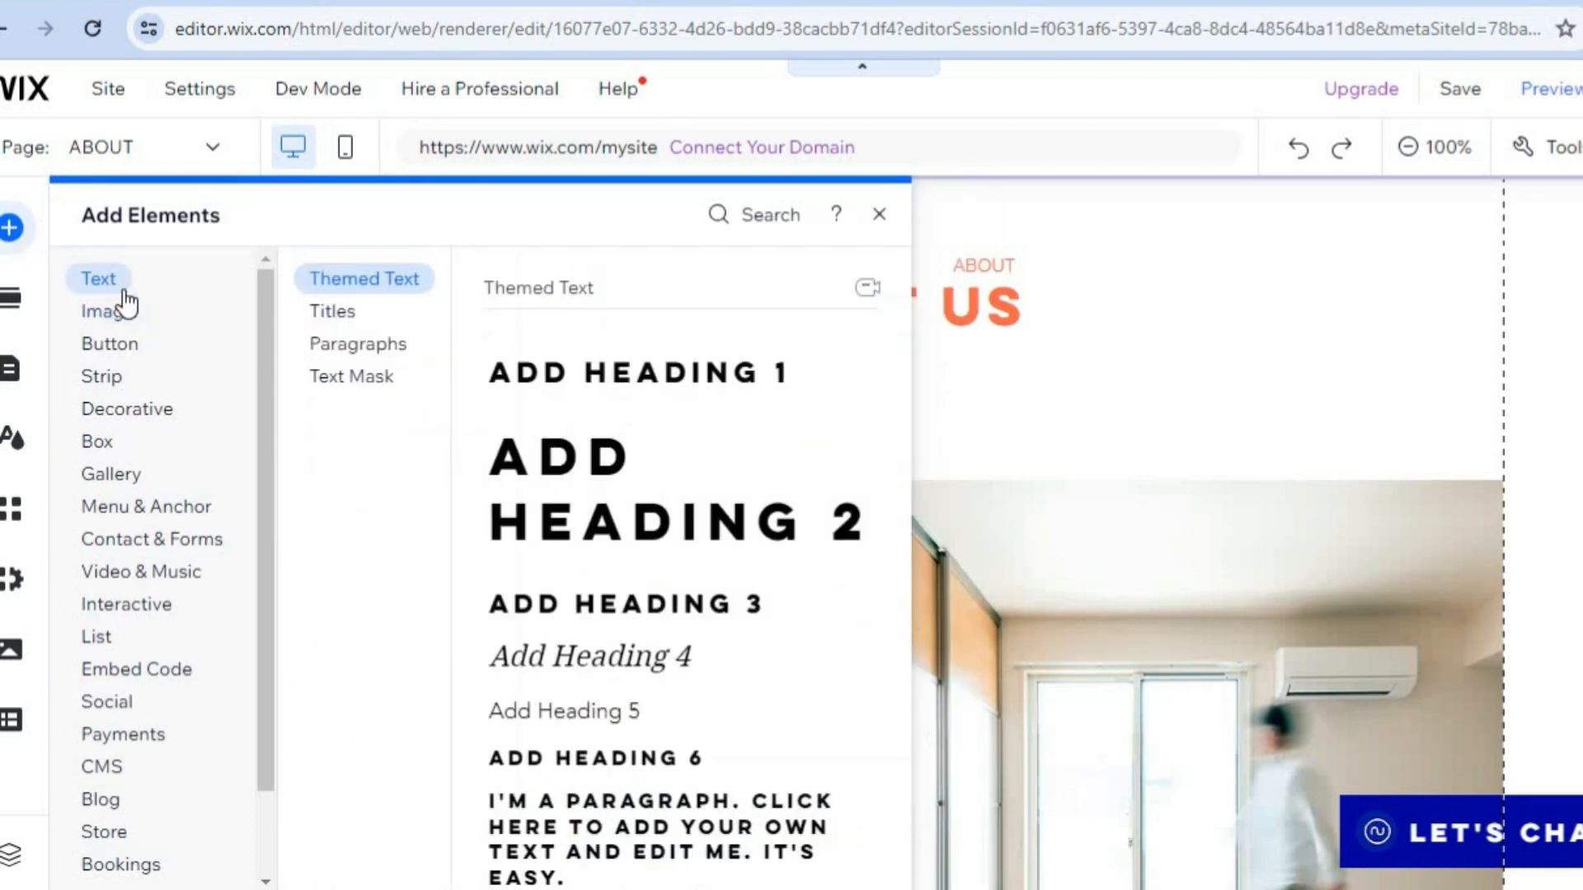
{"action": "left_click", "coordinate": [152, 350]}
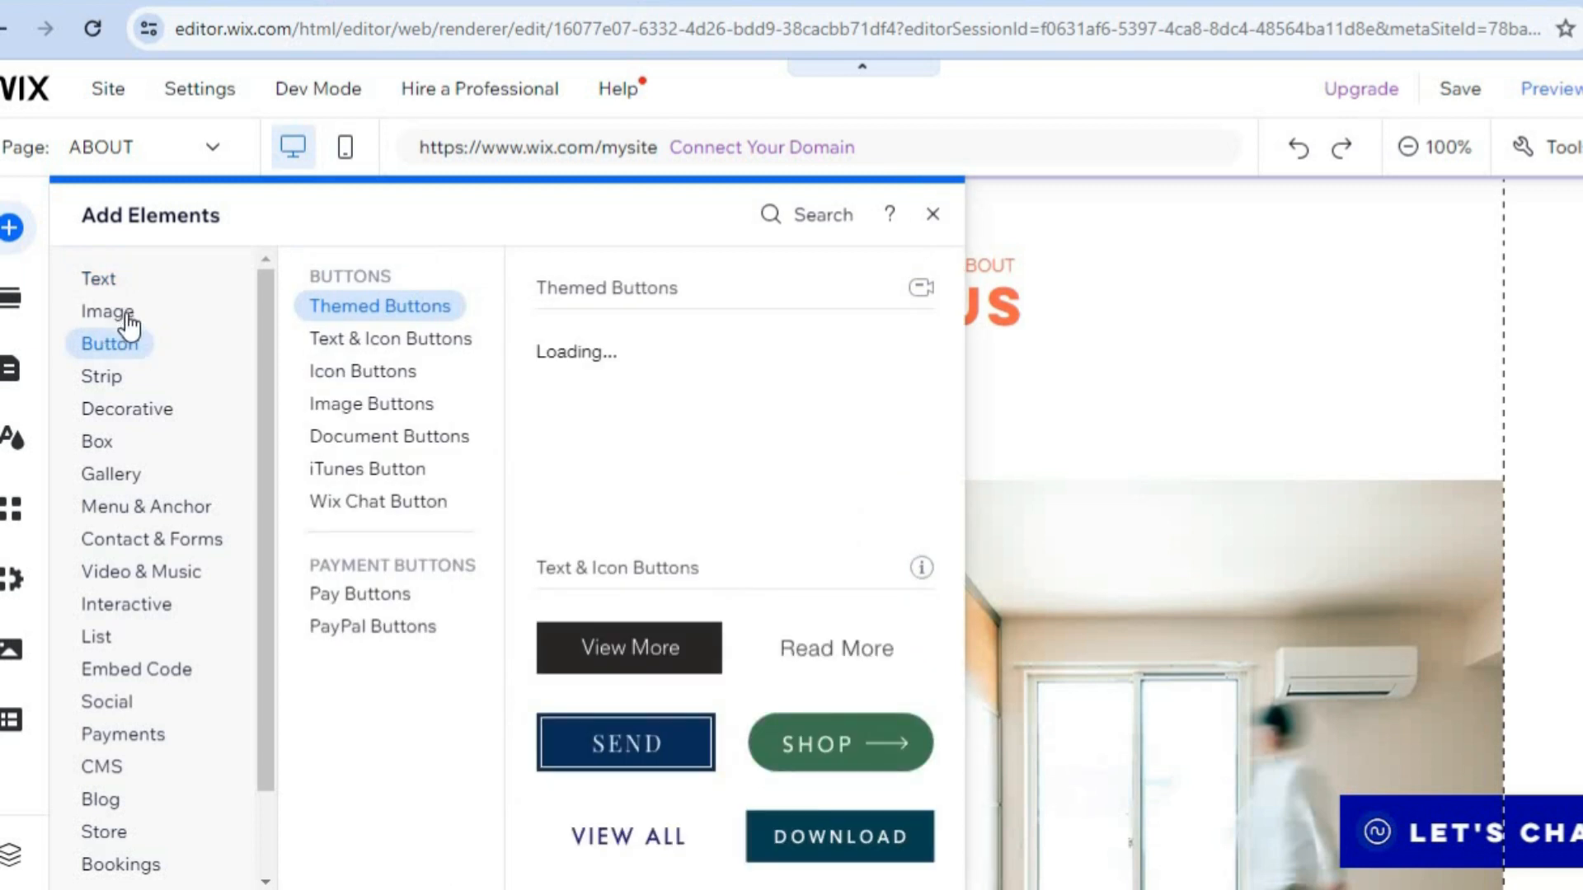
{"action": "left_click", "coordinate": [148, 486]}
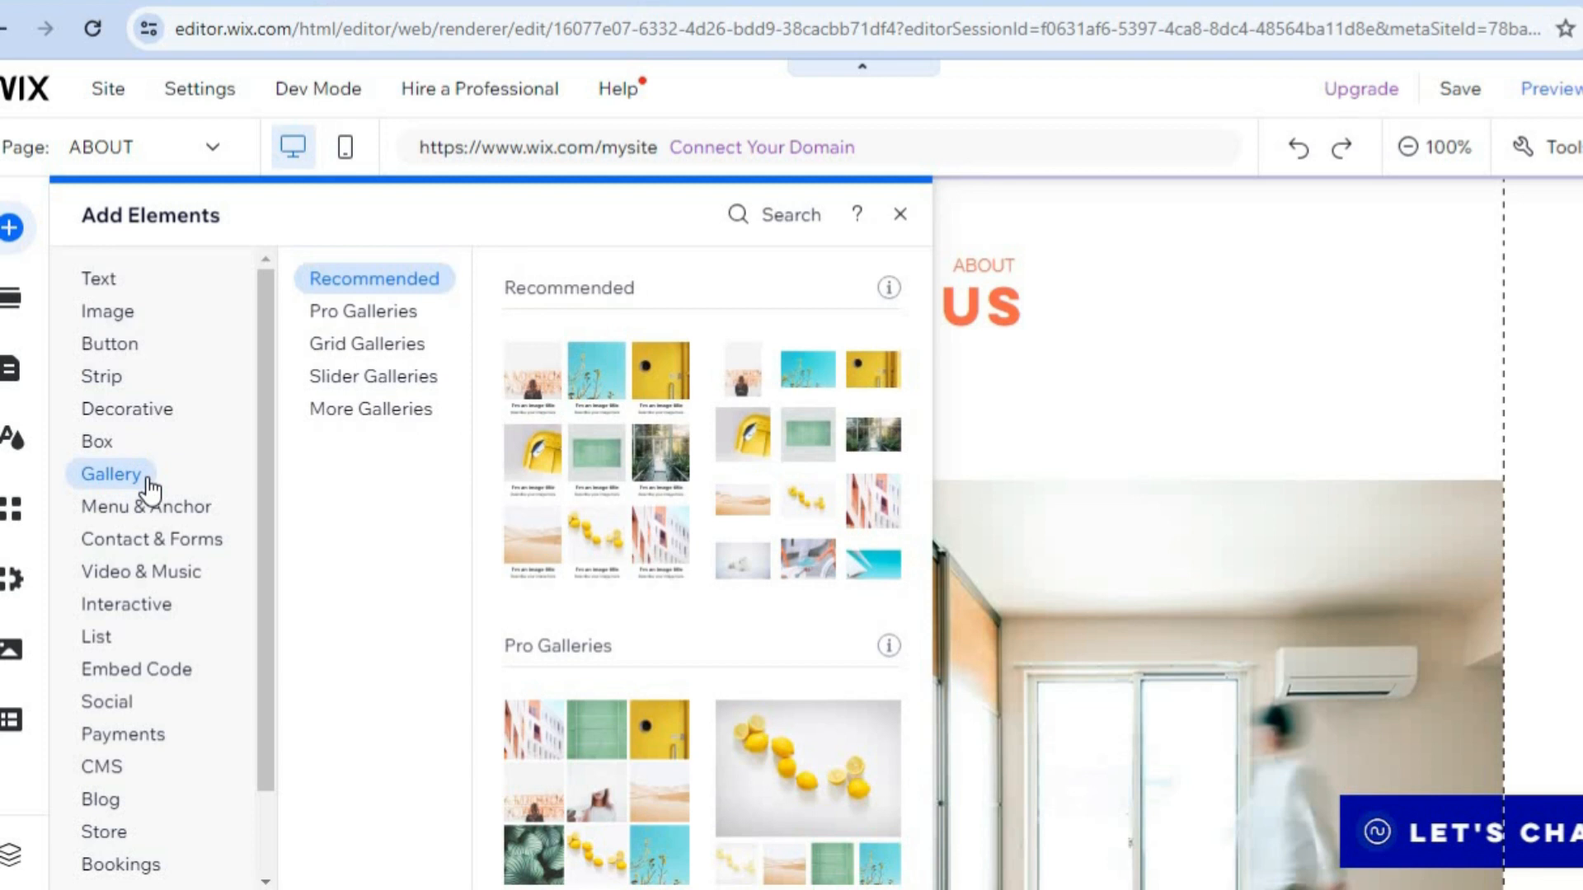
{"action": "mouse_move", "coordinate": [152, 587]}
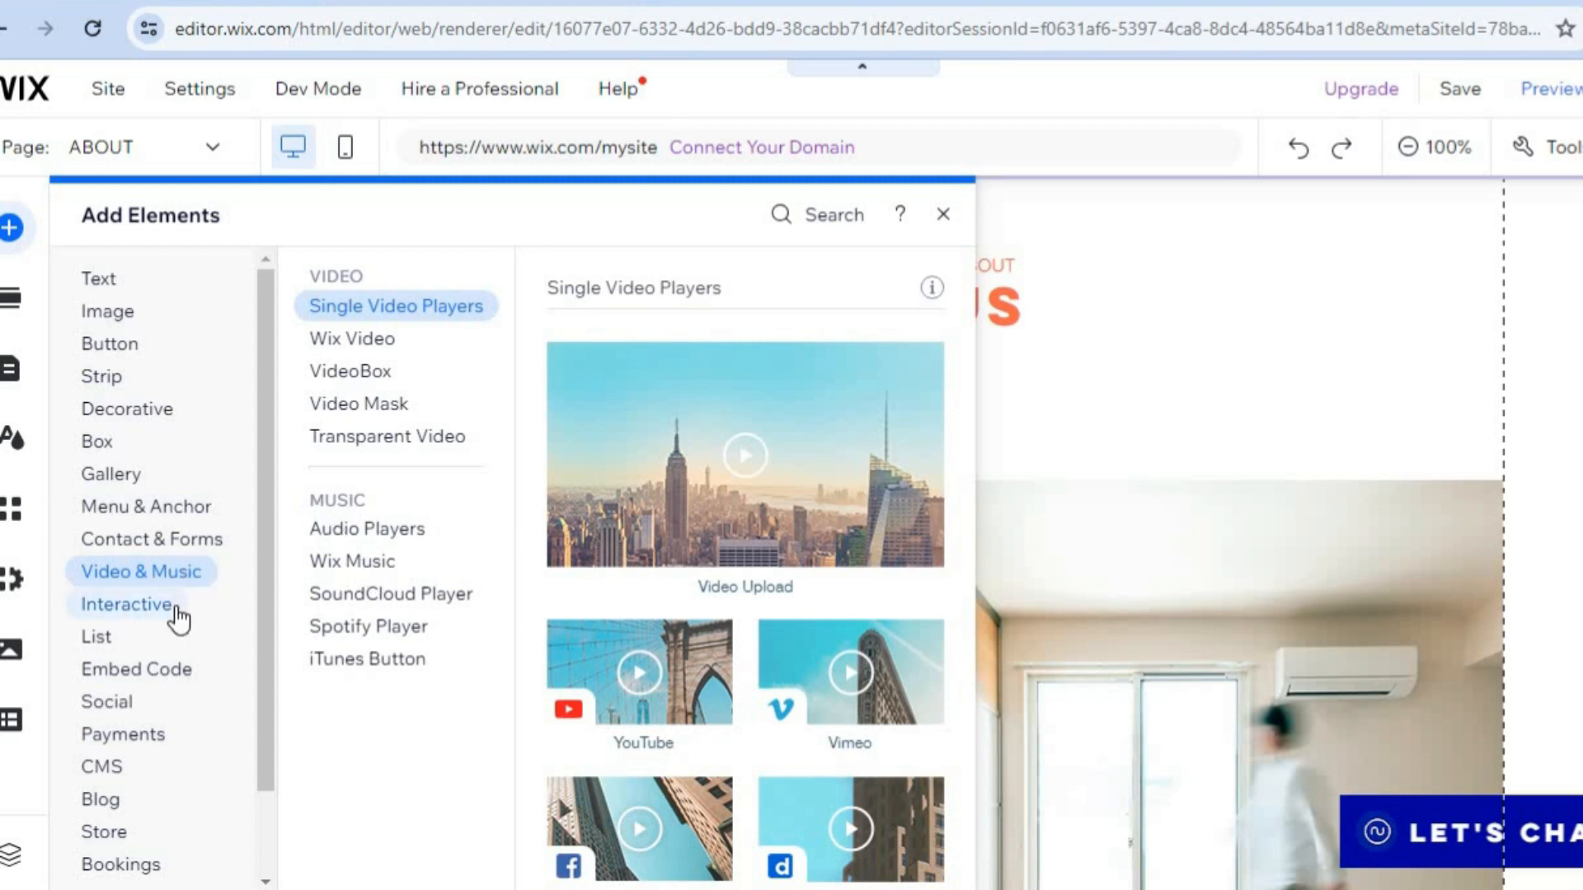
{"action": "mouse_move", "coordinate": [177, 614]}
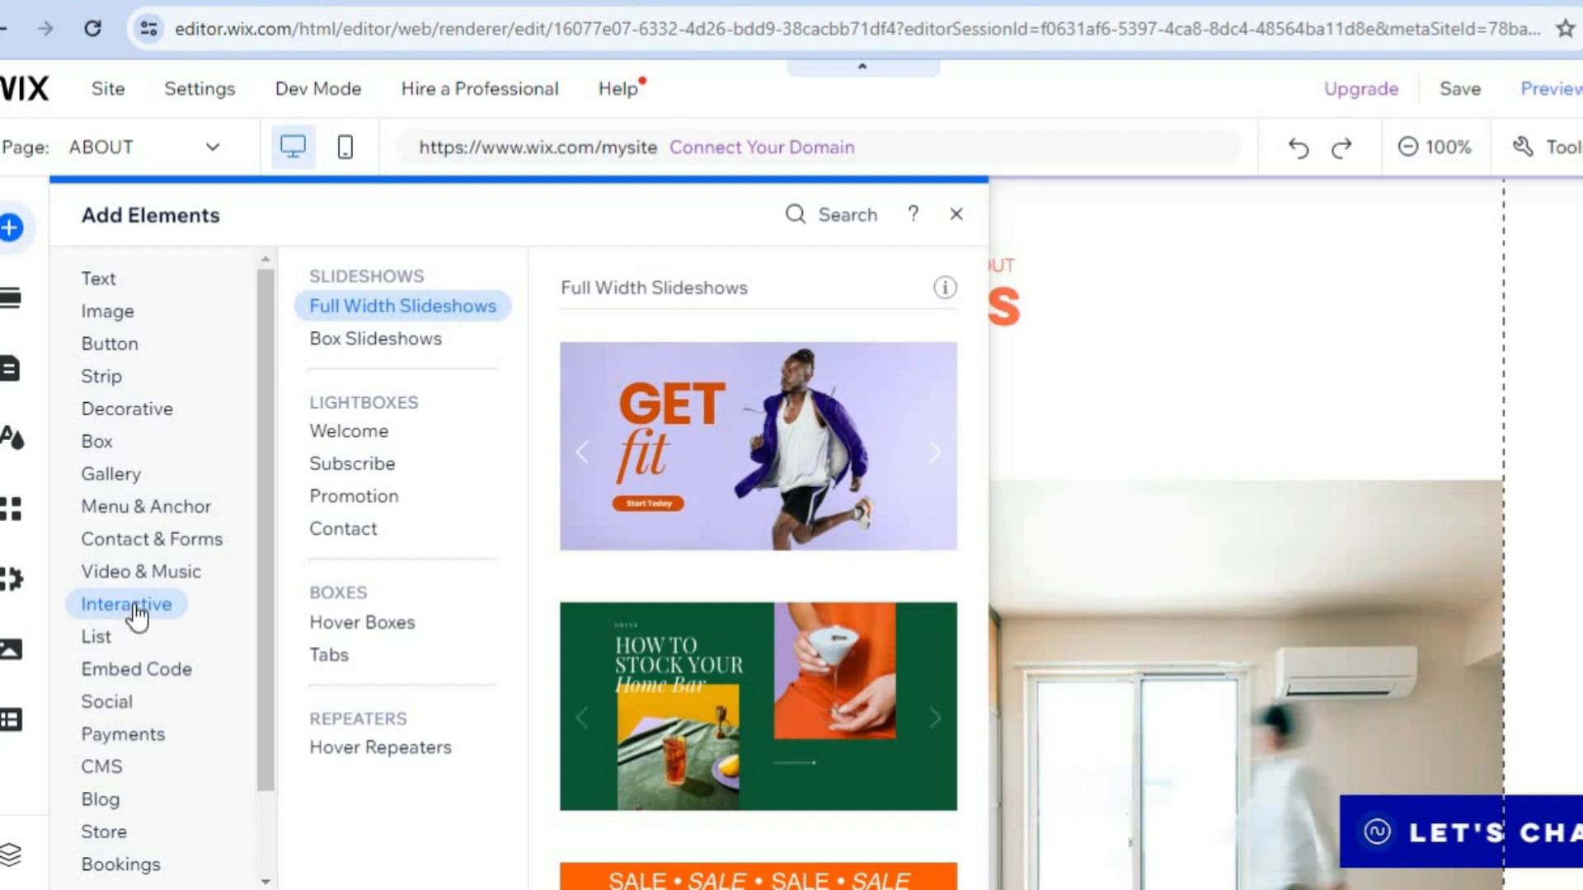
{"action": "left_click", "coordinate": [345, 505]}
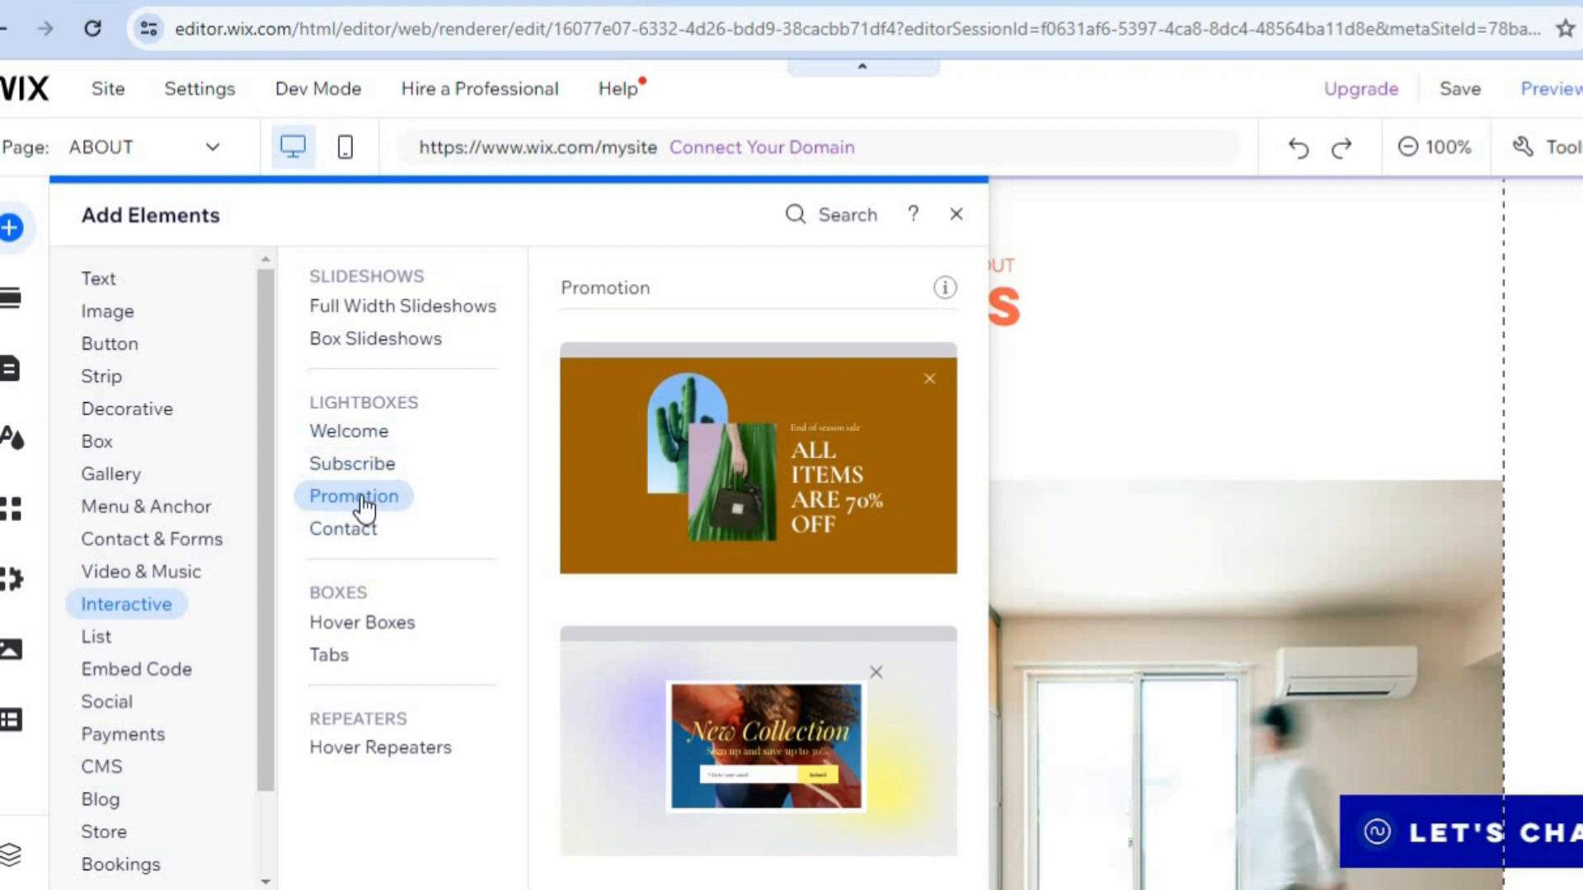
{"action": "left_click", "coordinate": [356, 440]}
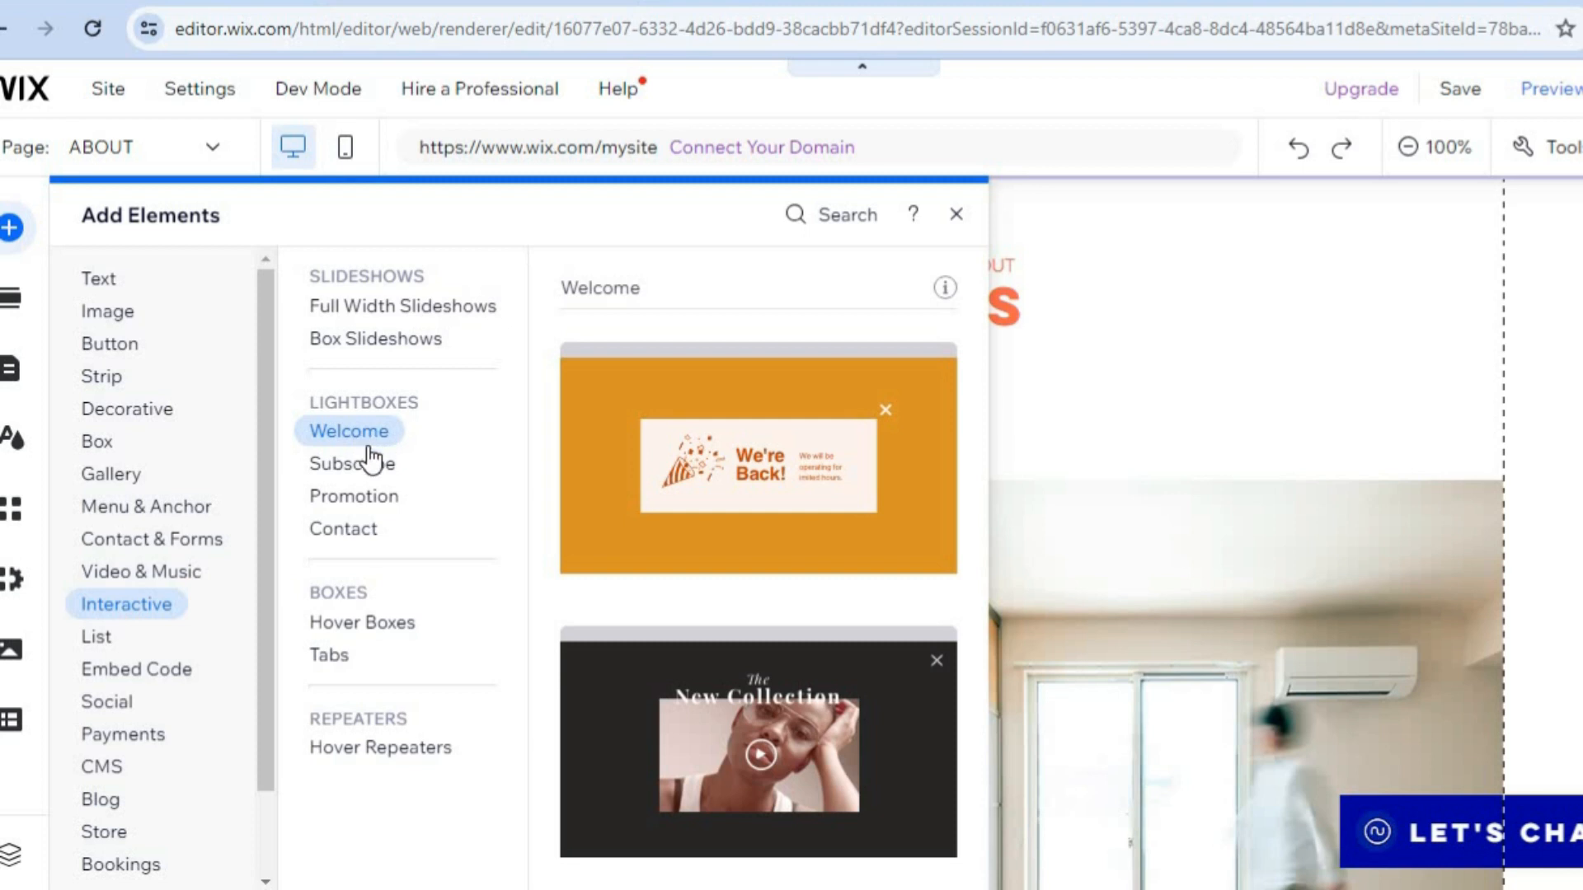
{"action": "left_click", "coordinate": [357, 467]}
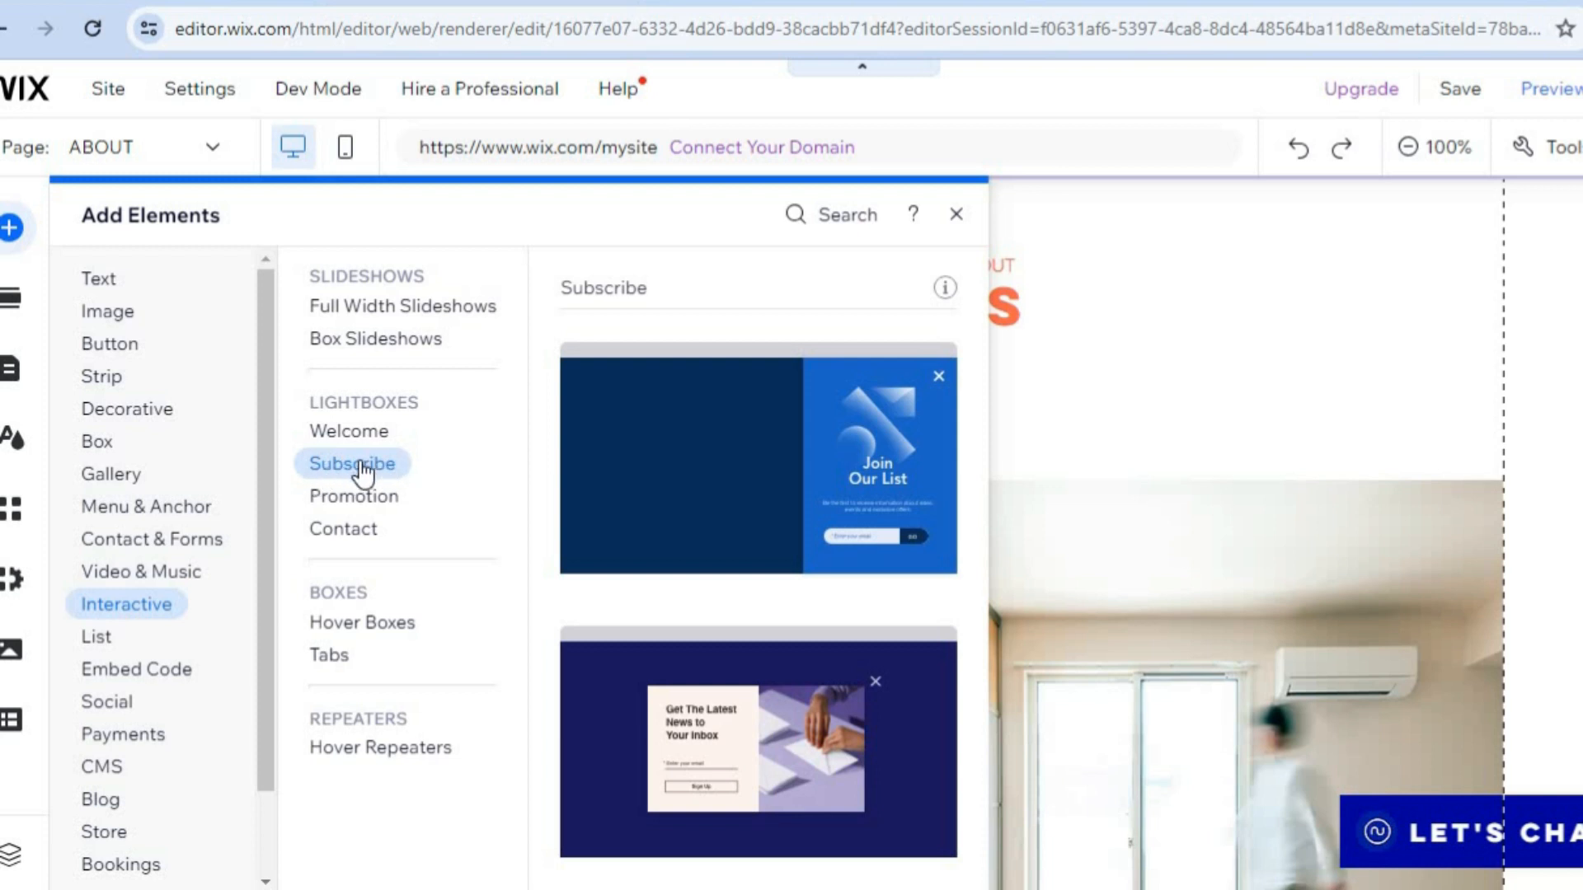
{"action": "left_click", "coordinate": [957, 218]}
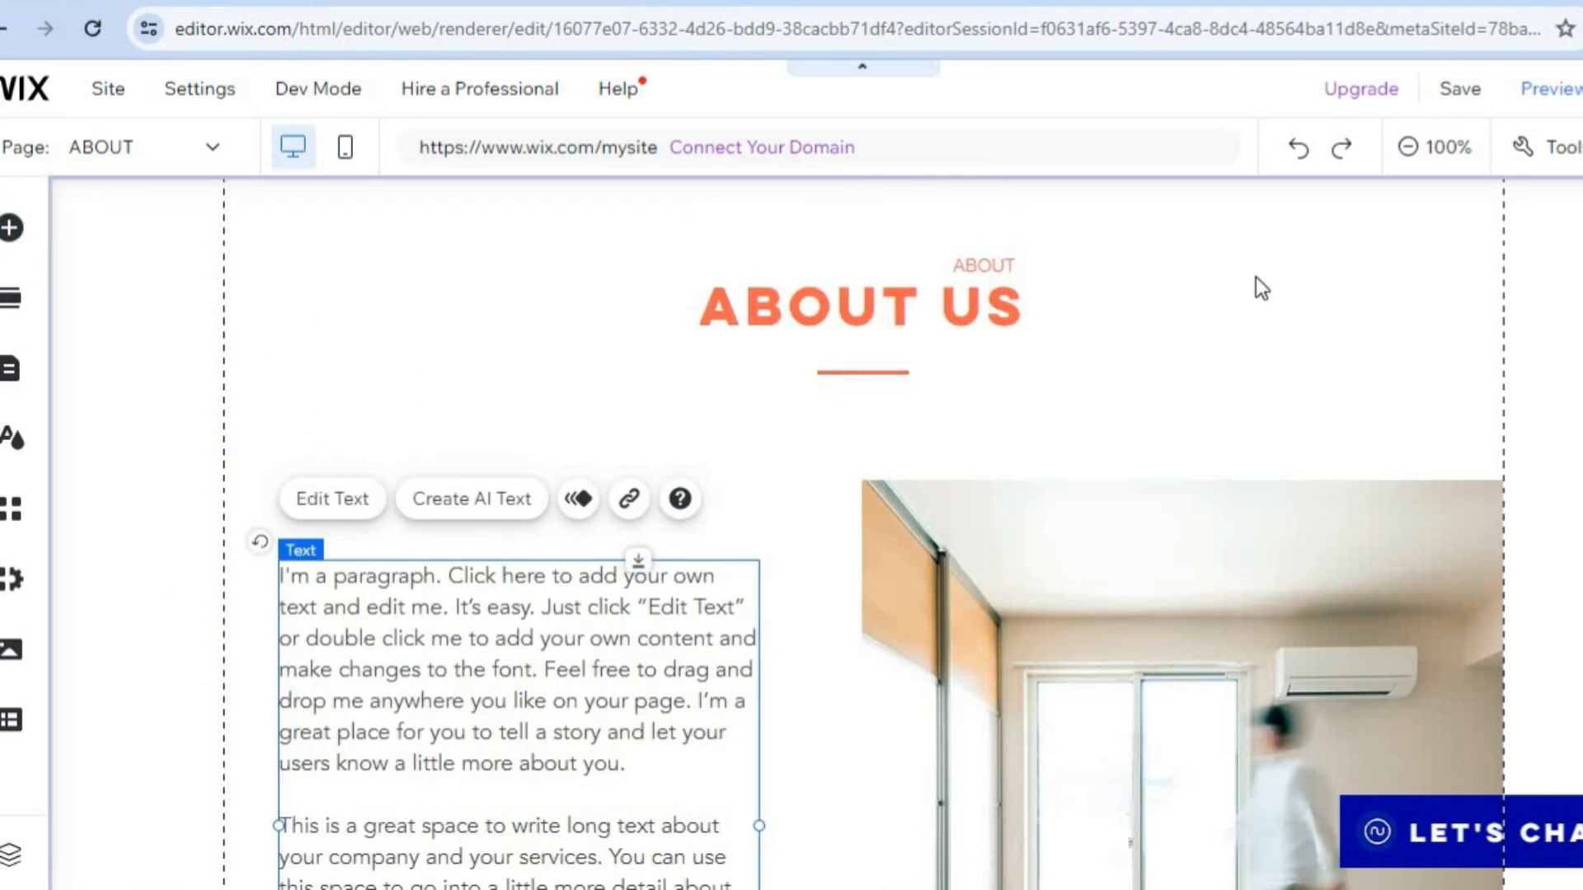
Preview the site in desktop view, starting with the beginning of the ABOUT page.
{"action": "left_click", "coordinate": [1550, 107]}
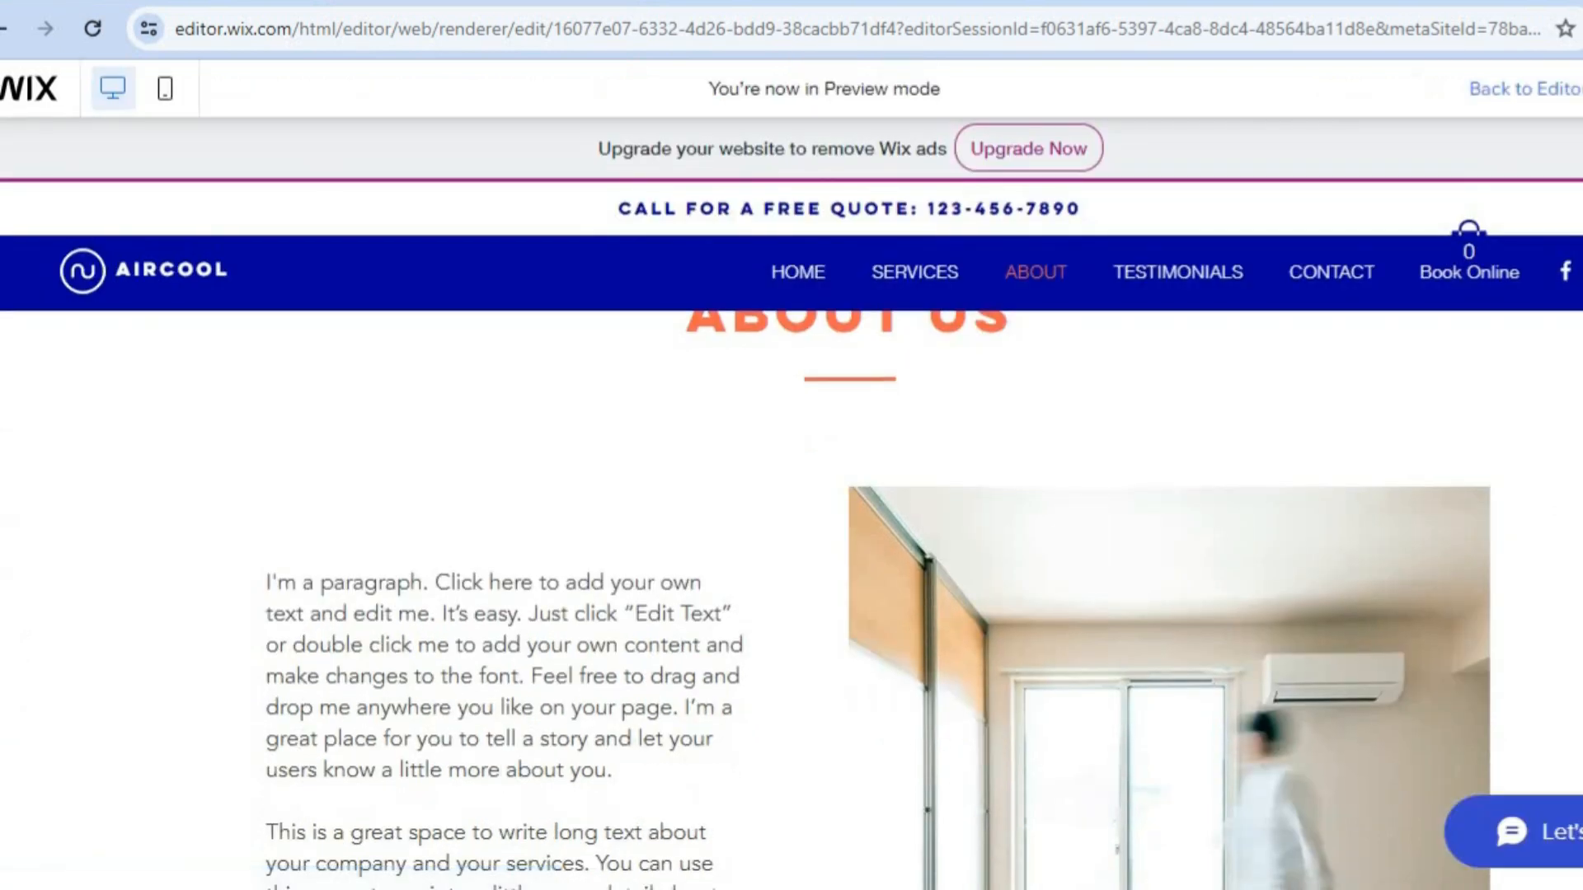
{"action": "scroll", "coordinate": [850, 600], "scroll_direction": "up", "scroll_amount": 1}
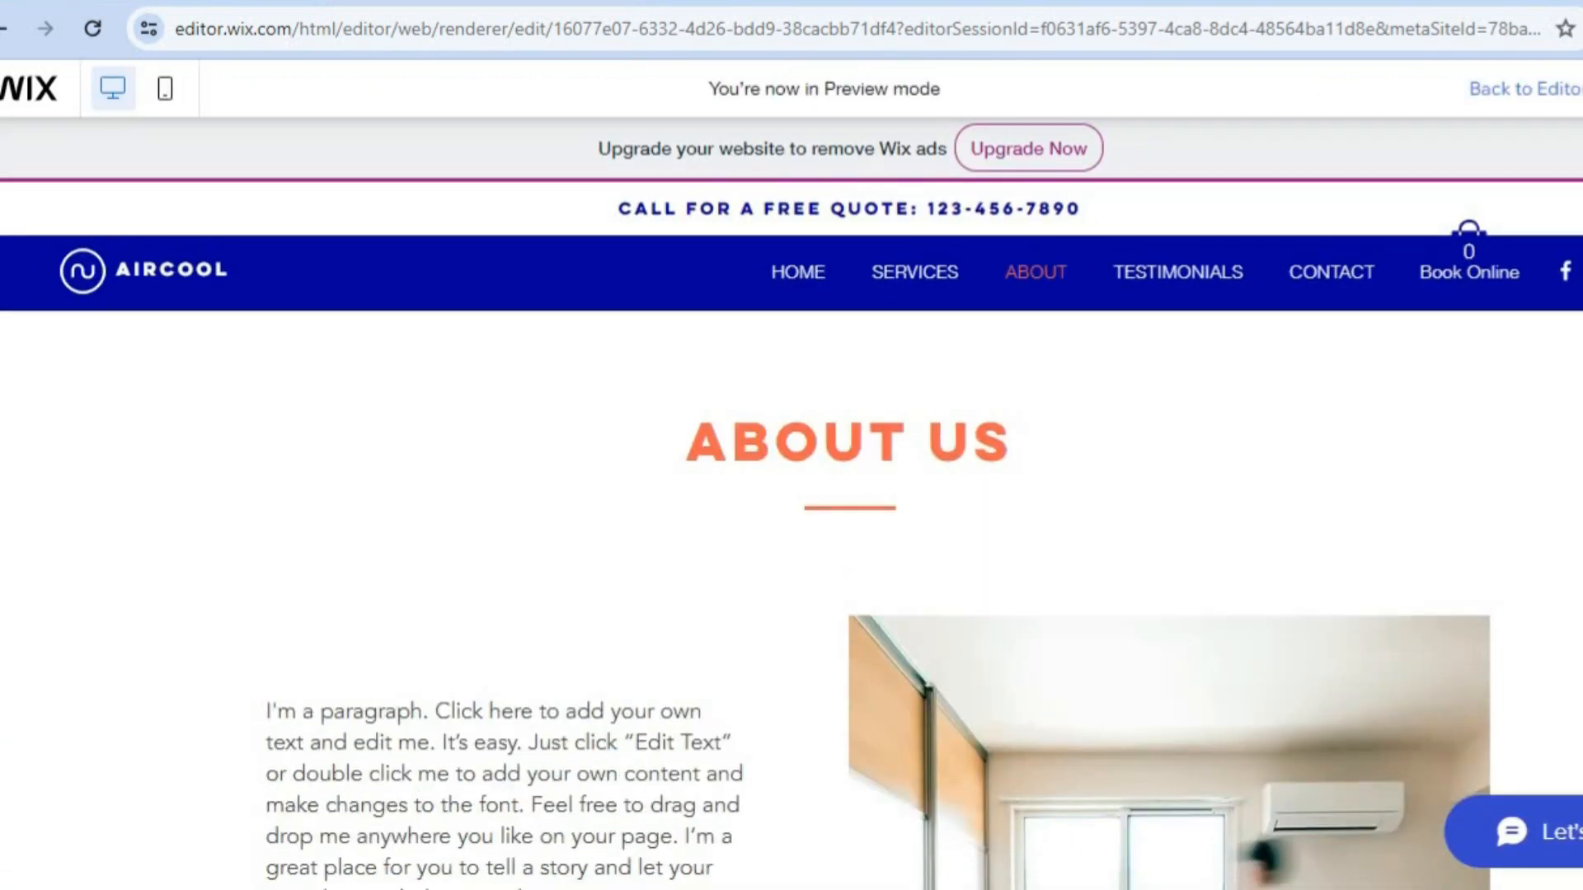